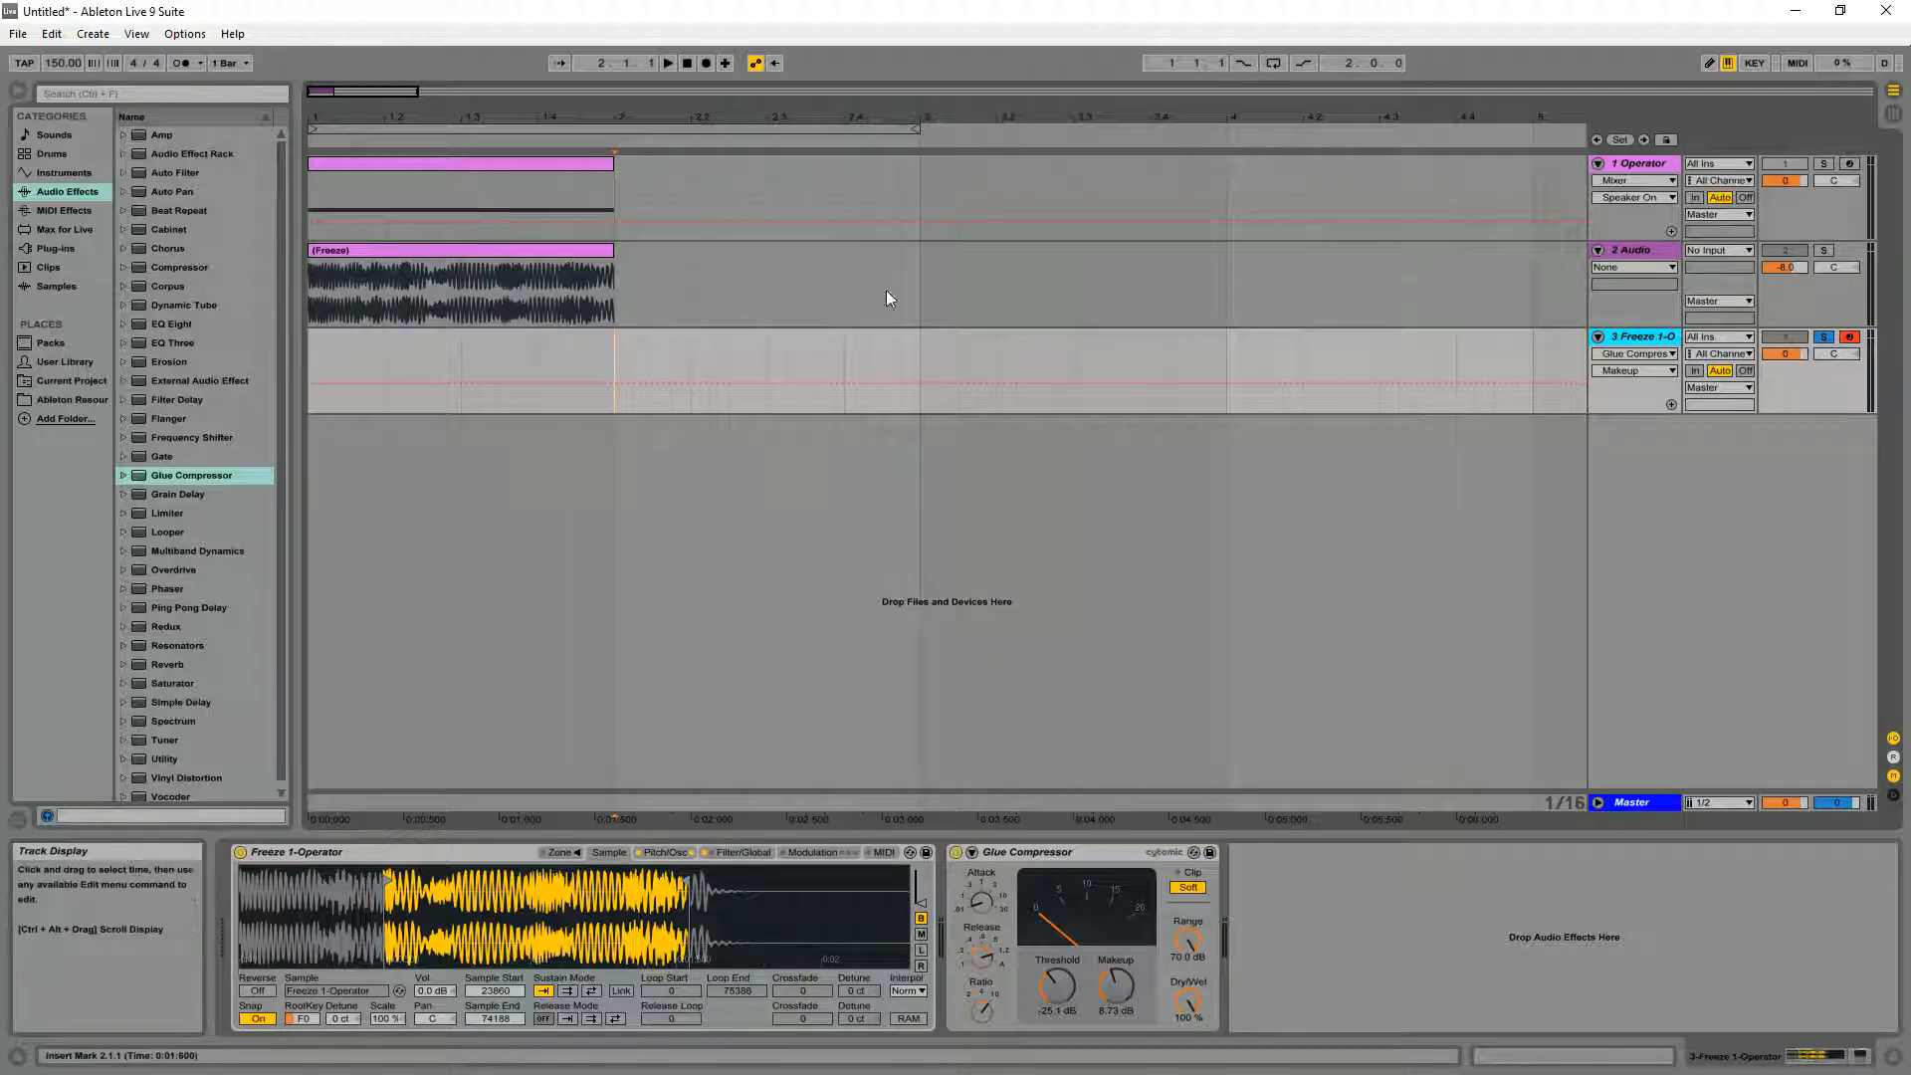
left_click_drag(913, 412, 314, 165)
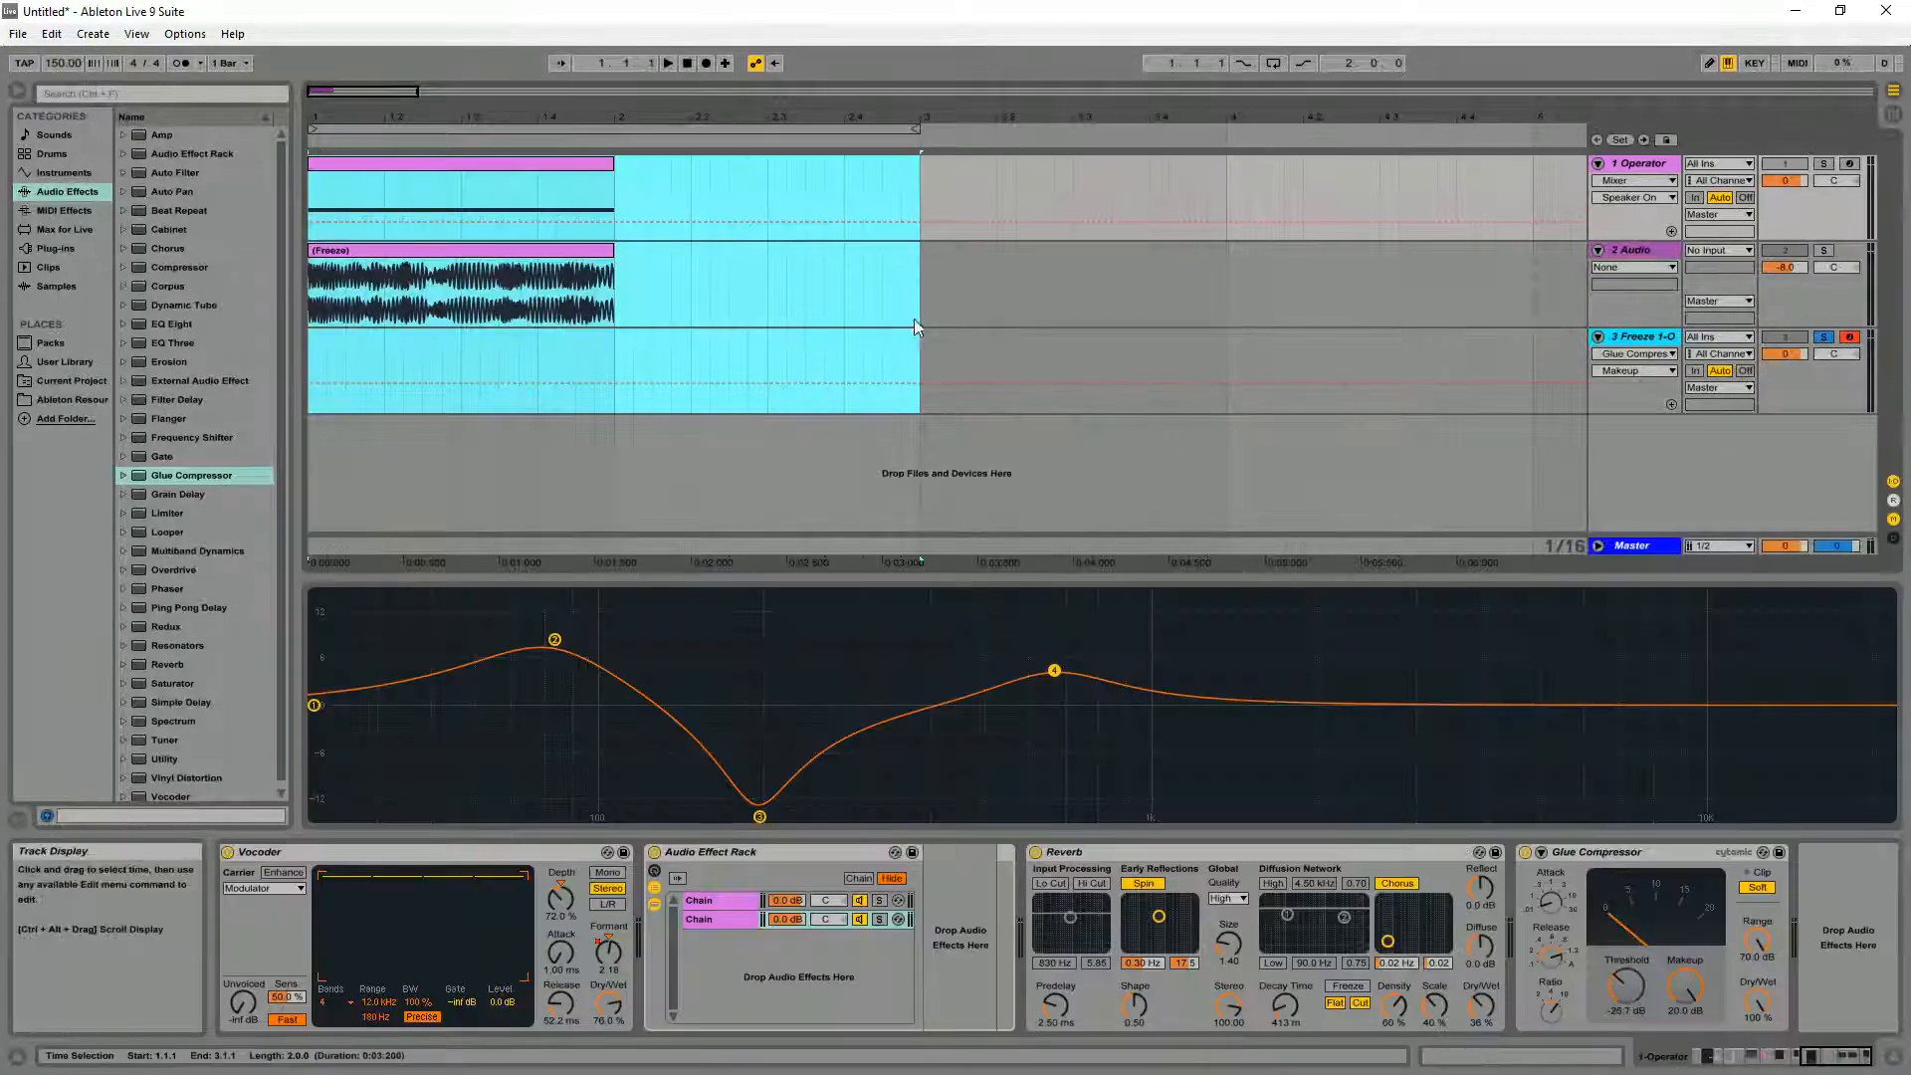
left_click_drag(914, 319, 203, 200)
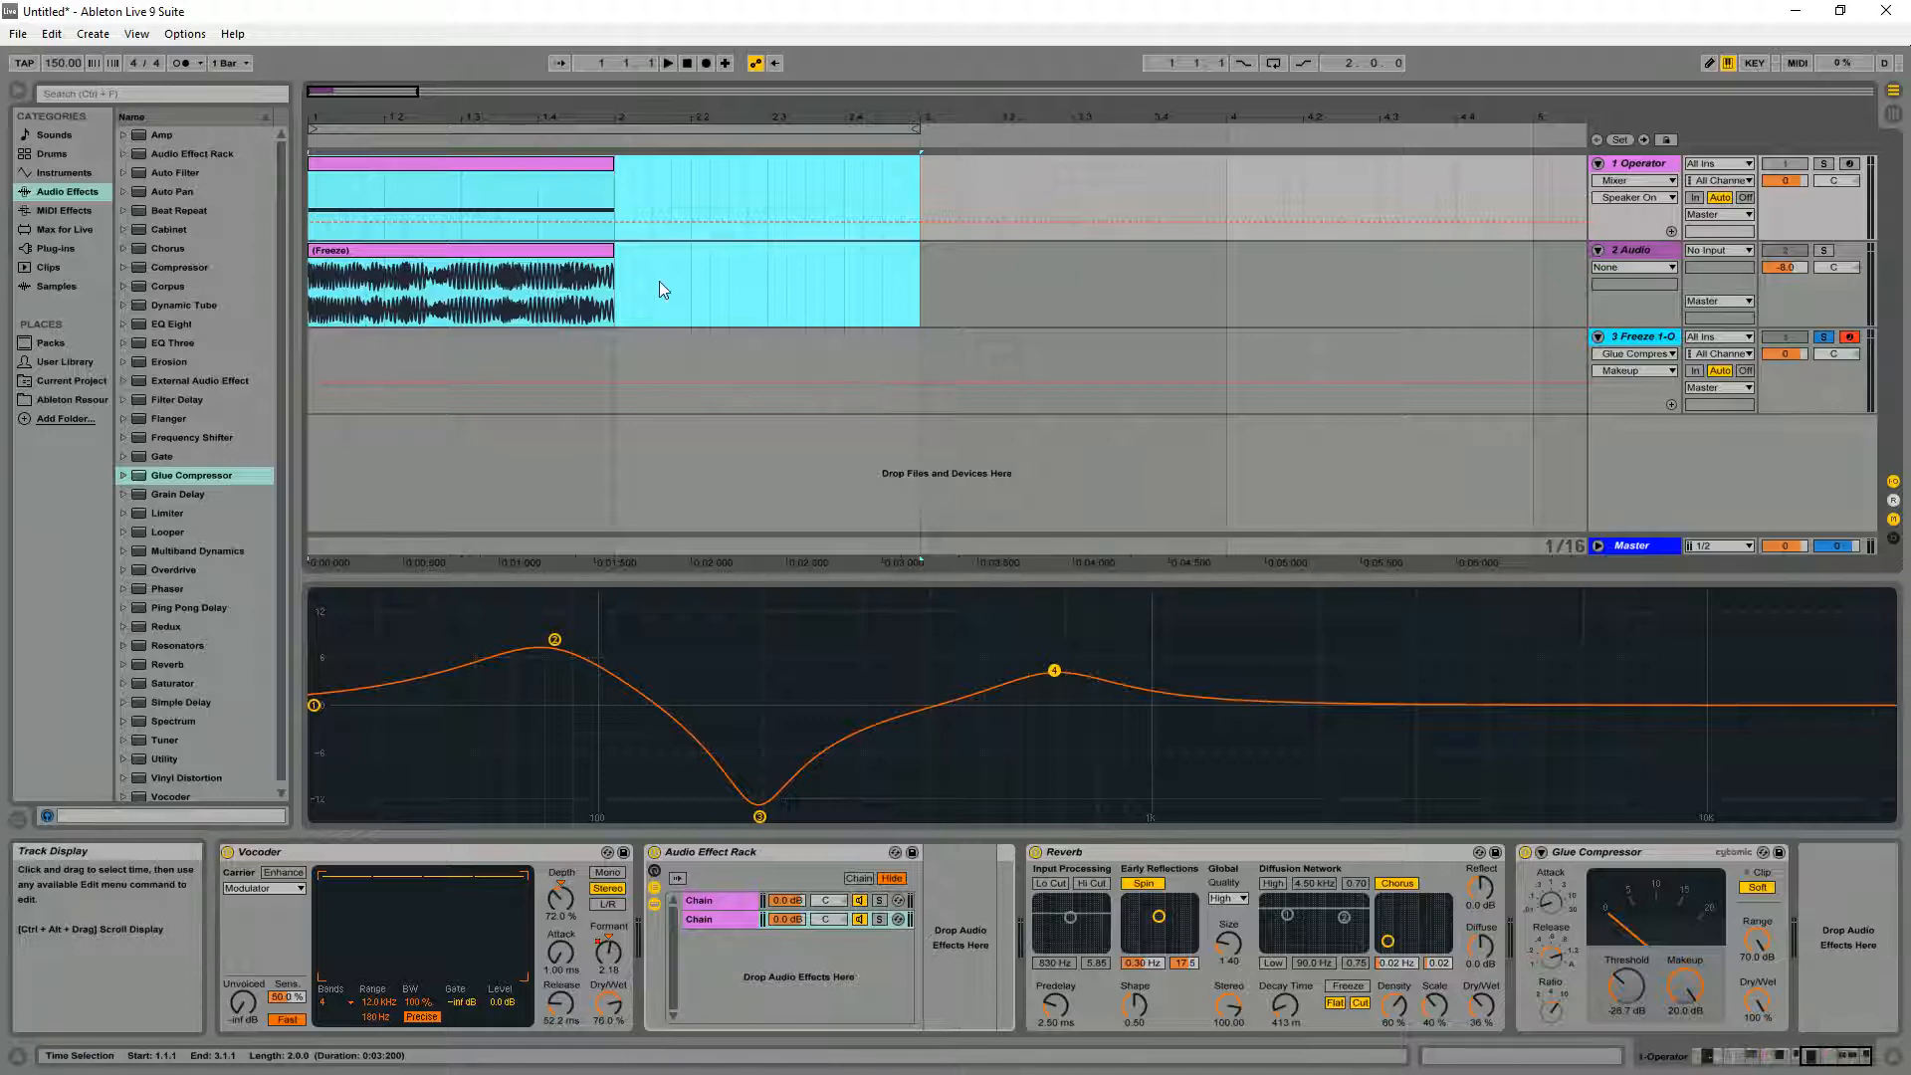
Audition the Freeze 1-Operator sampler from different sample start points and leave the sample start at 16891
left_click(918, 368)
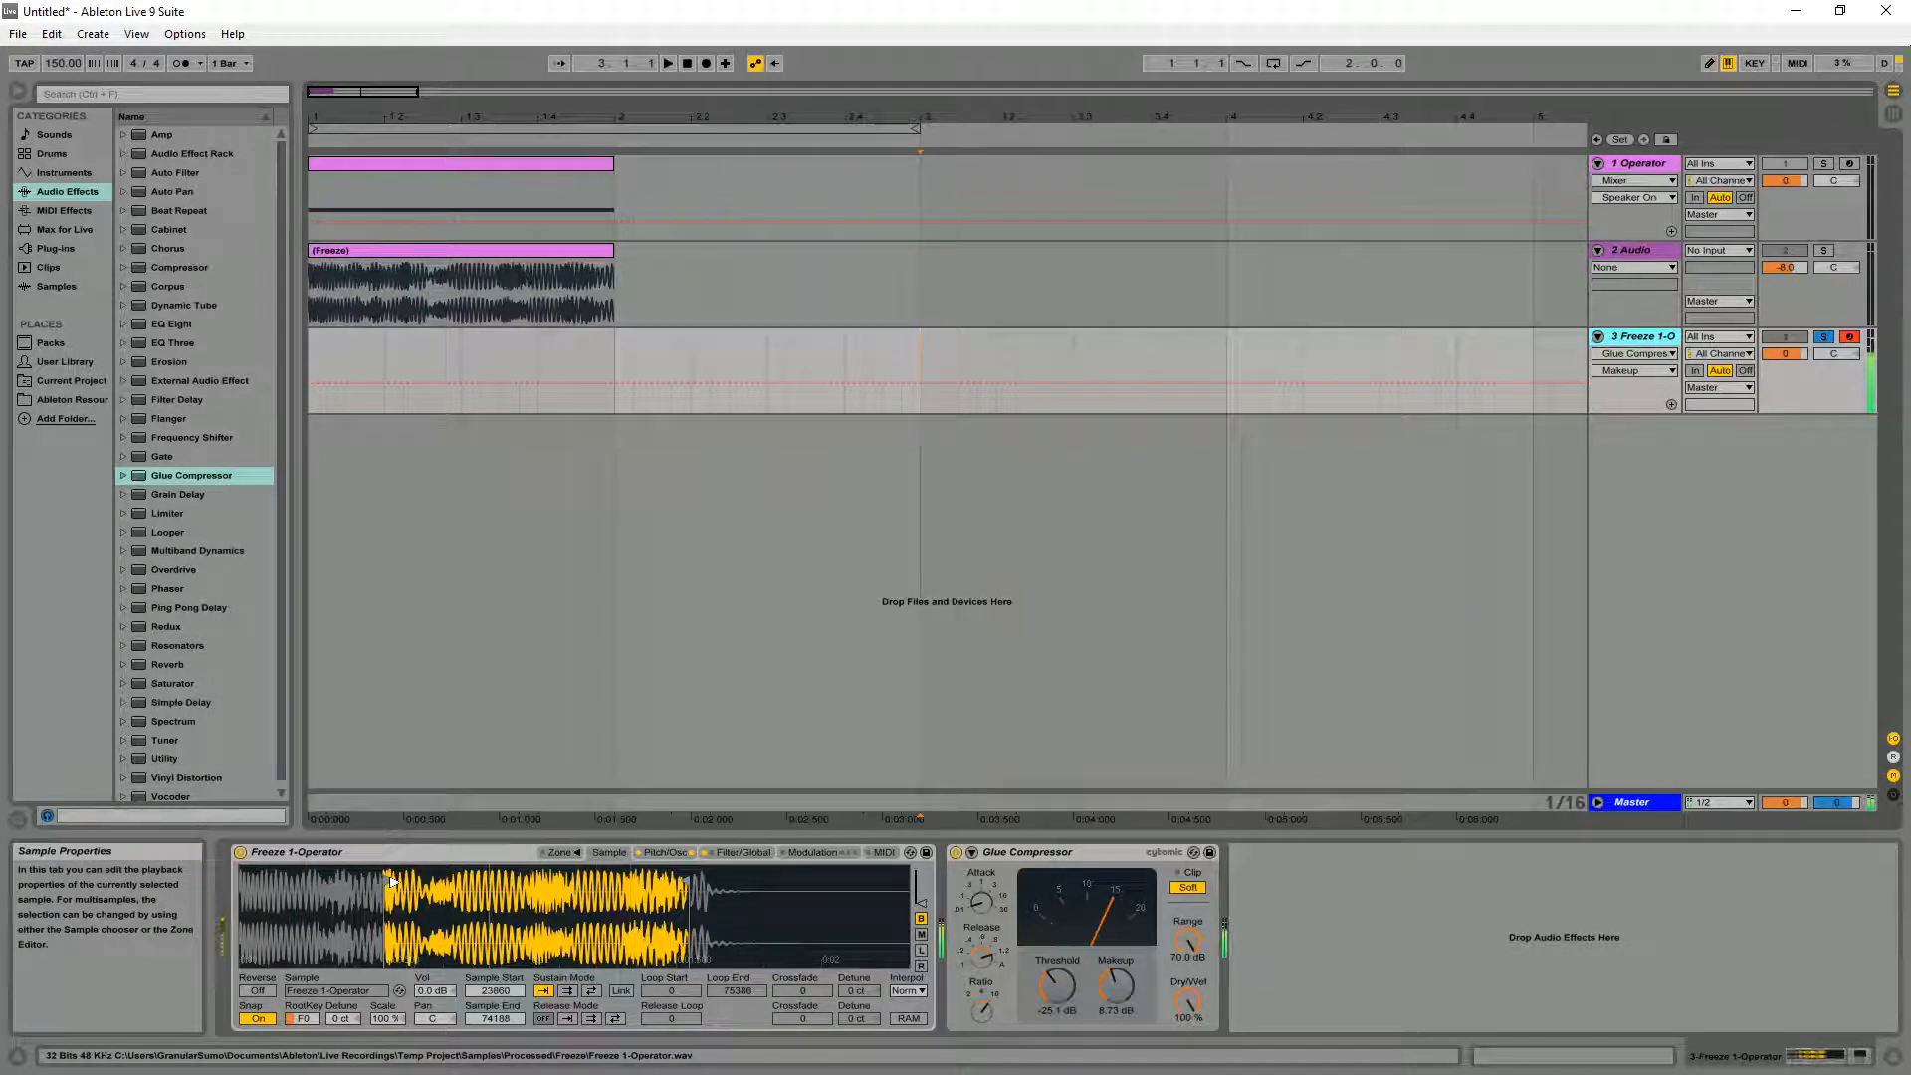
mouse_move(391, 880)
left_mouse_down()
mouse_move(637, 896)
mouse_move(256, 901)
mouse_move(428, 917)
left_mouse_up()
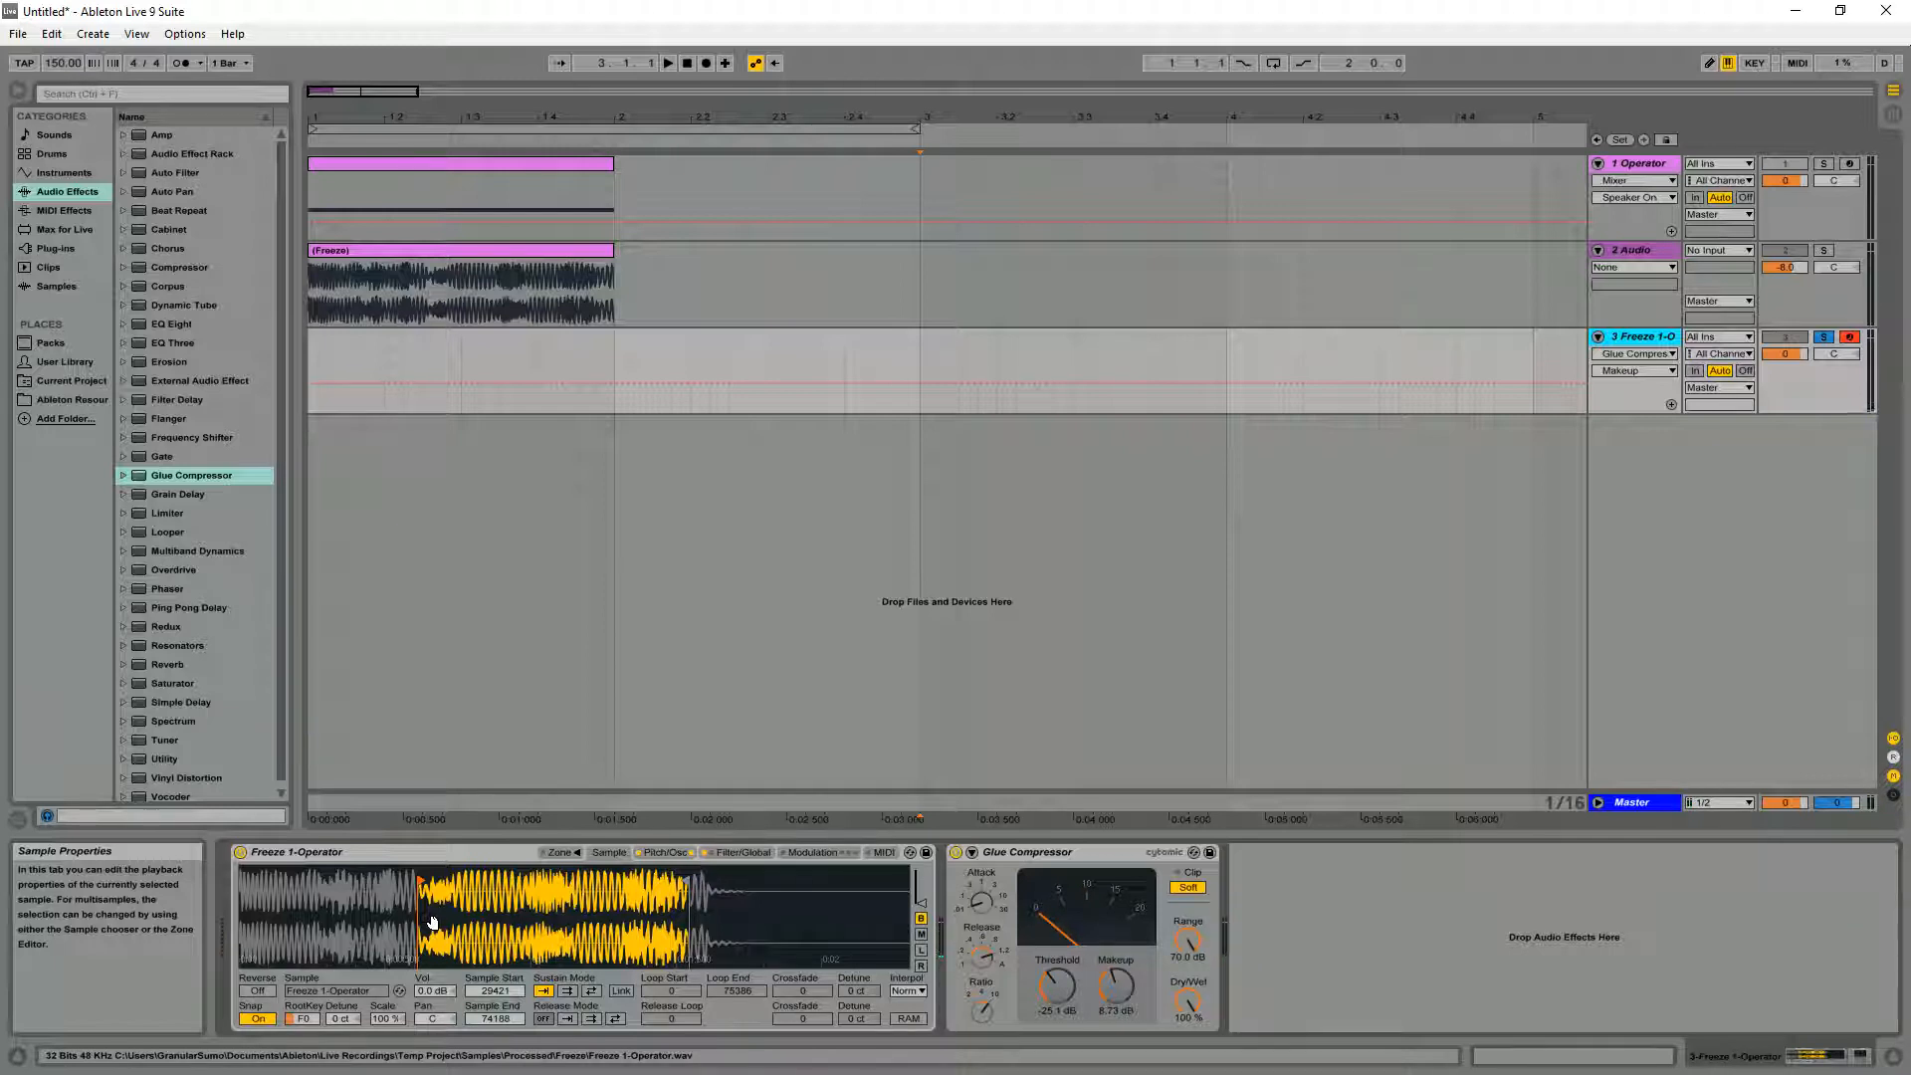
key("z")
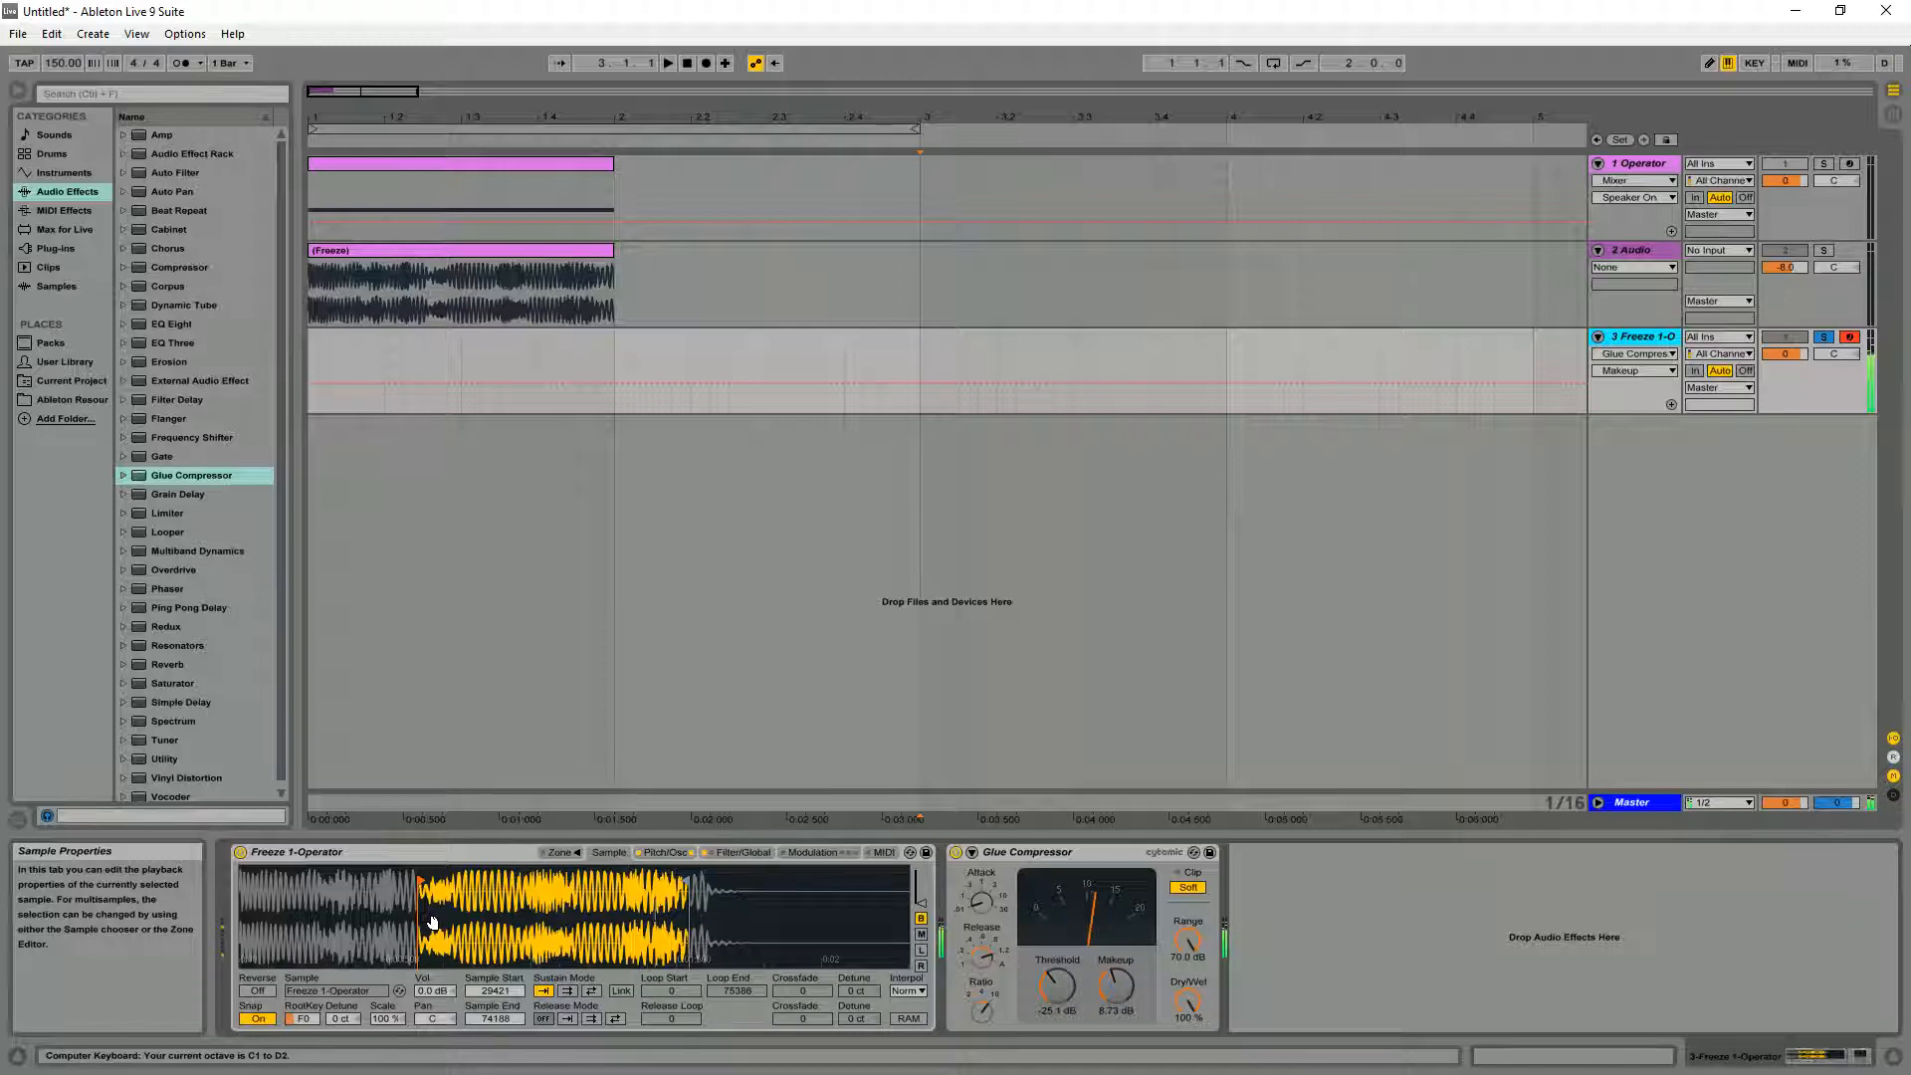
key("z")
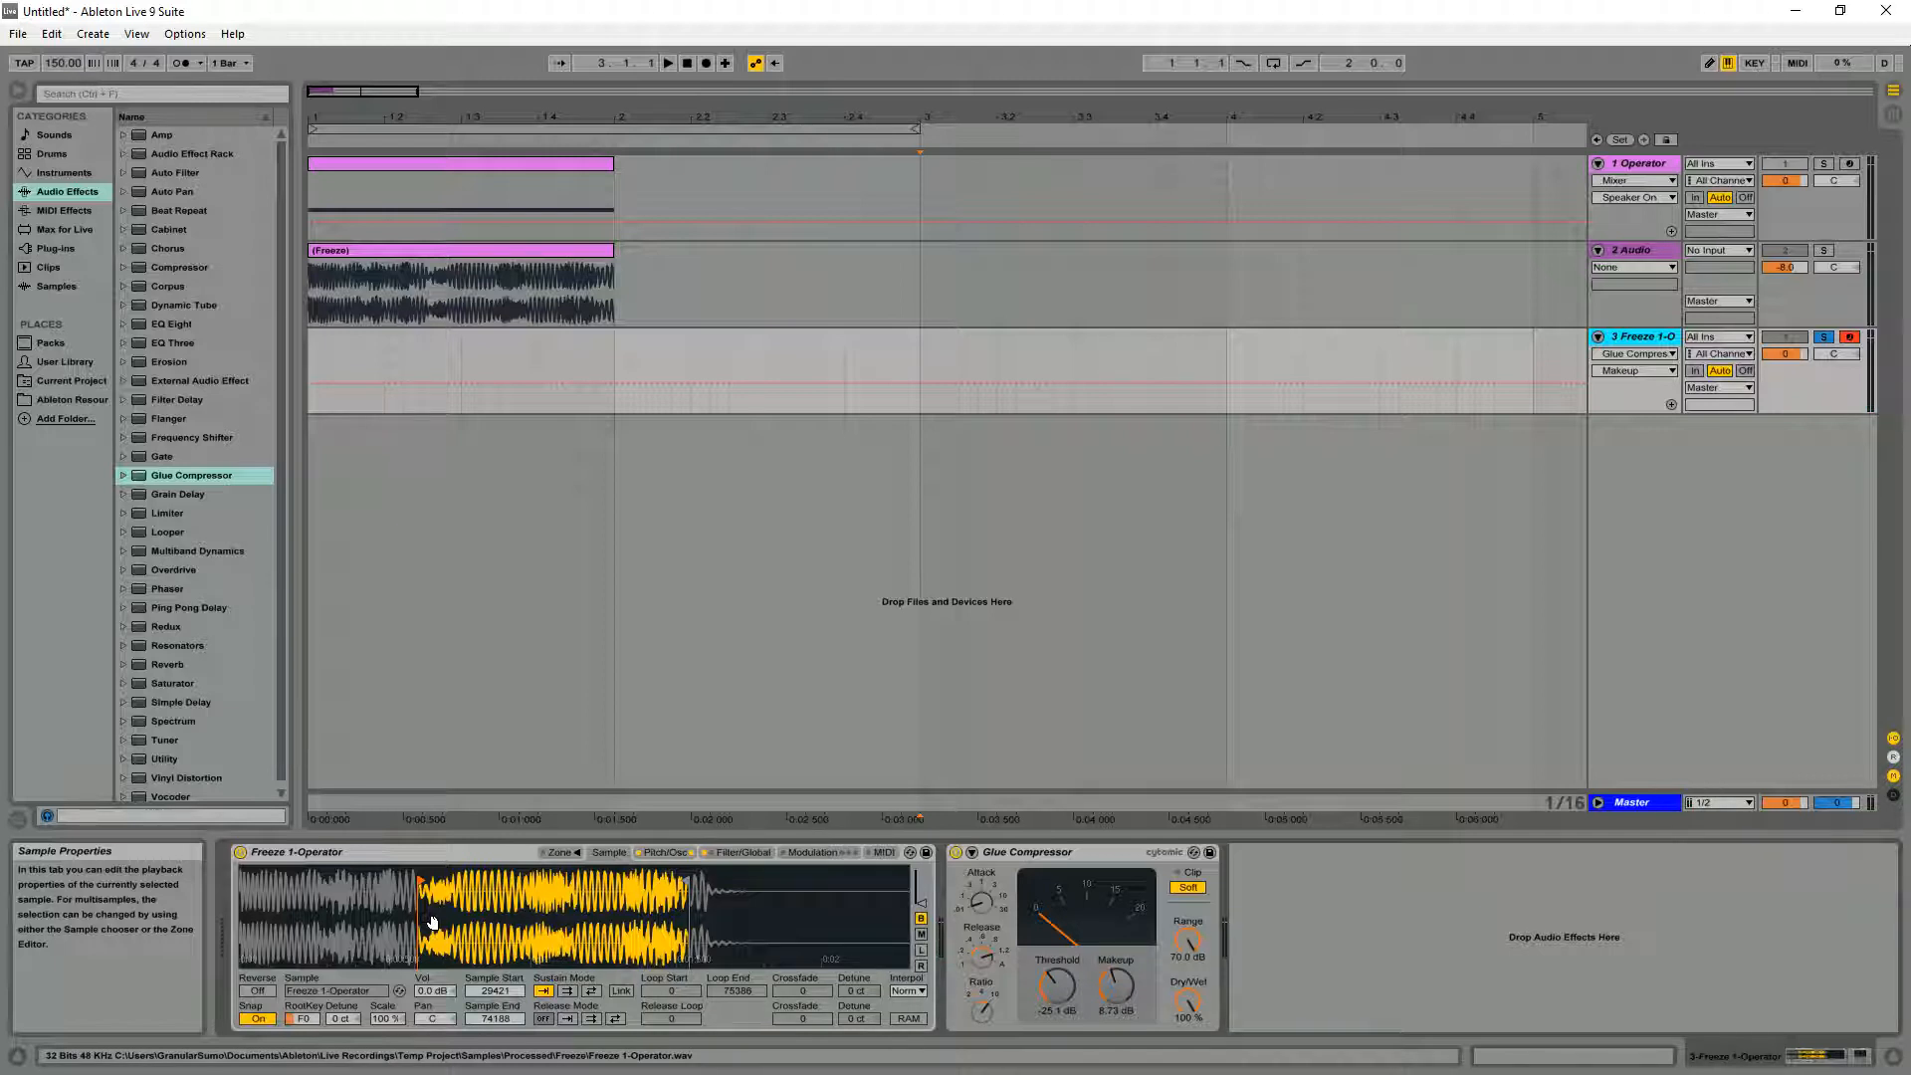
key("f")
mouse_move(433, 889)
left_mouse_down()
mouse_move(552, 884)
mouse_move(319, 878)
left_mouse_up()
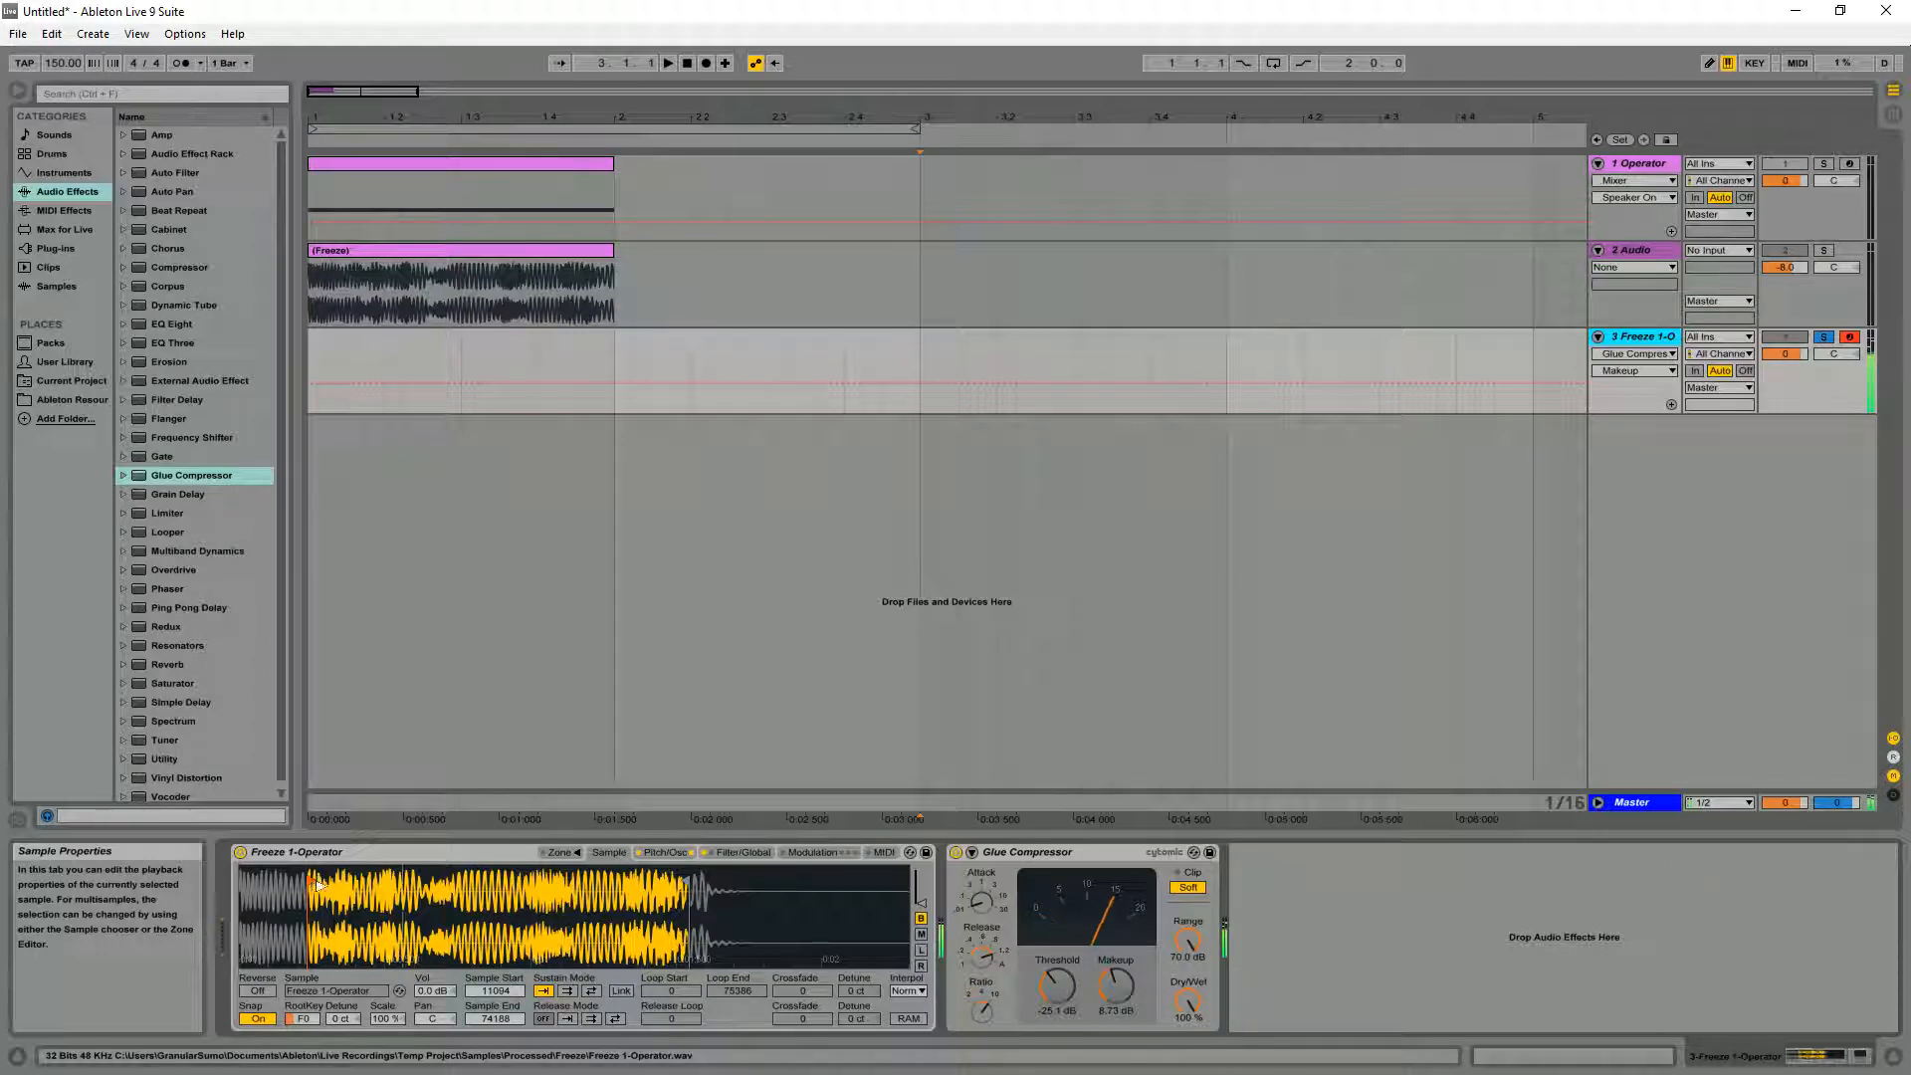
mouse_move(319, 878)
left_mouse_down()
mouse_move(485, 896)
mouse_move(355, 898)
mouse_move(587, 901)
mouse_move(276, 904)
mouse_move(358, 908)
left_mouse_up()
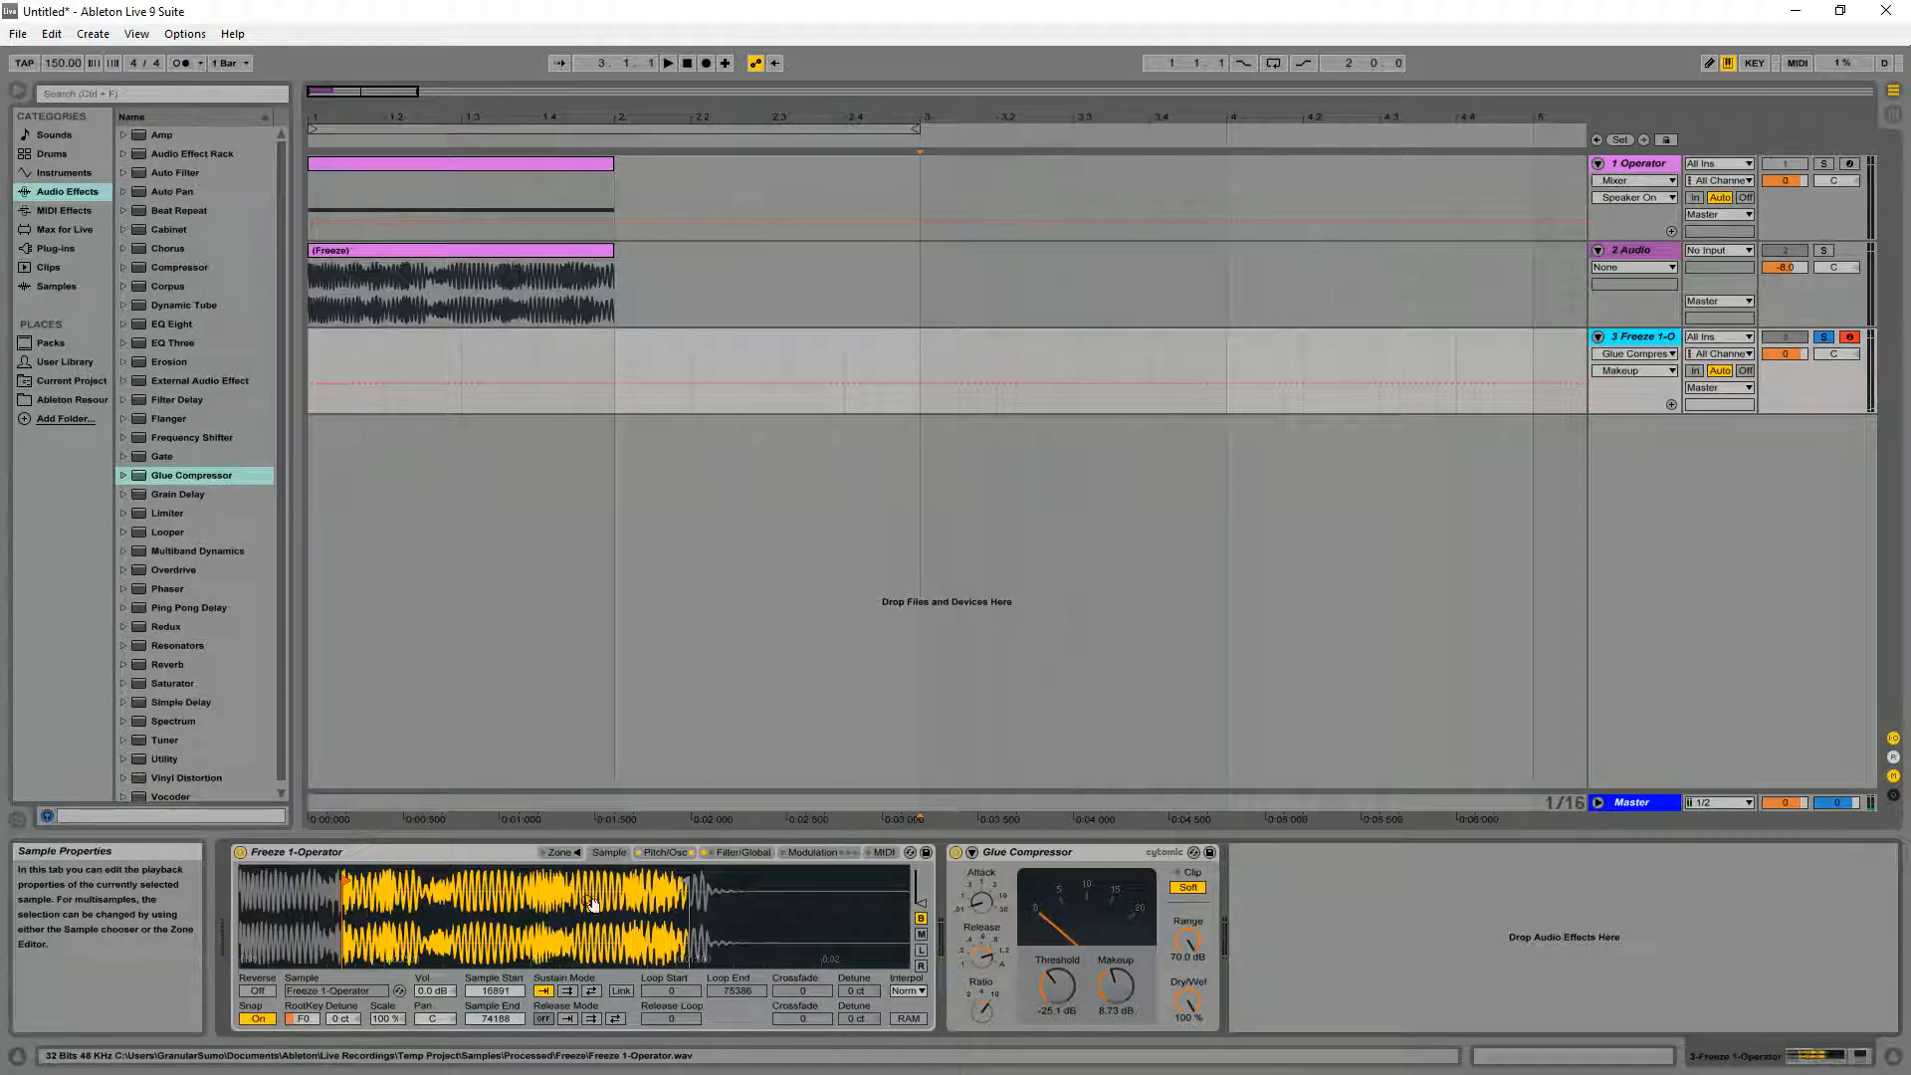
Take track 3 Freeze out of solo, then arm and solo the 1 Operator track instead
left_click(1623, 186)
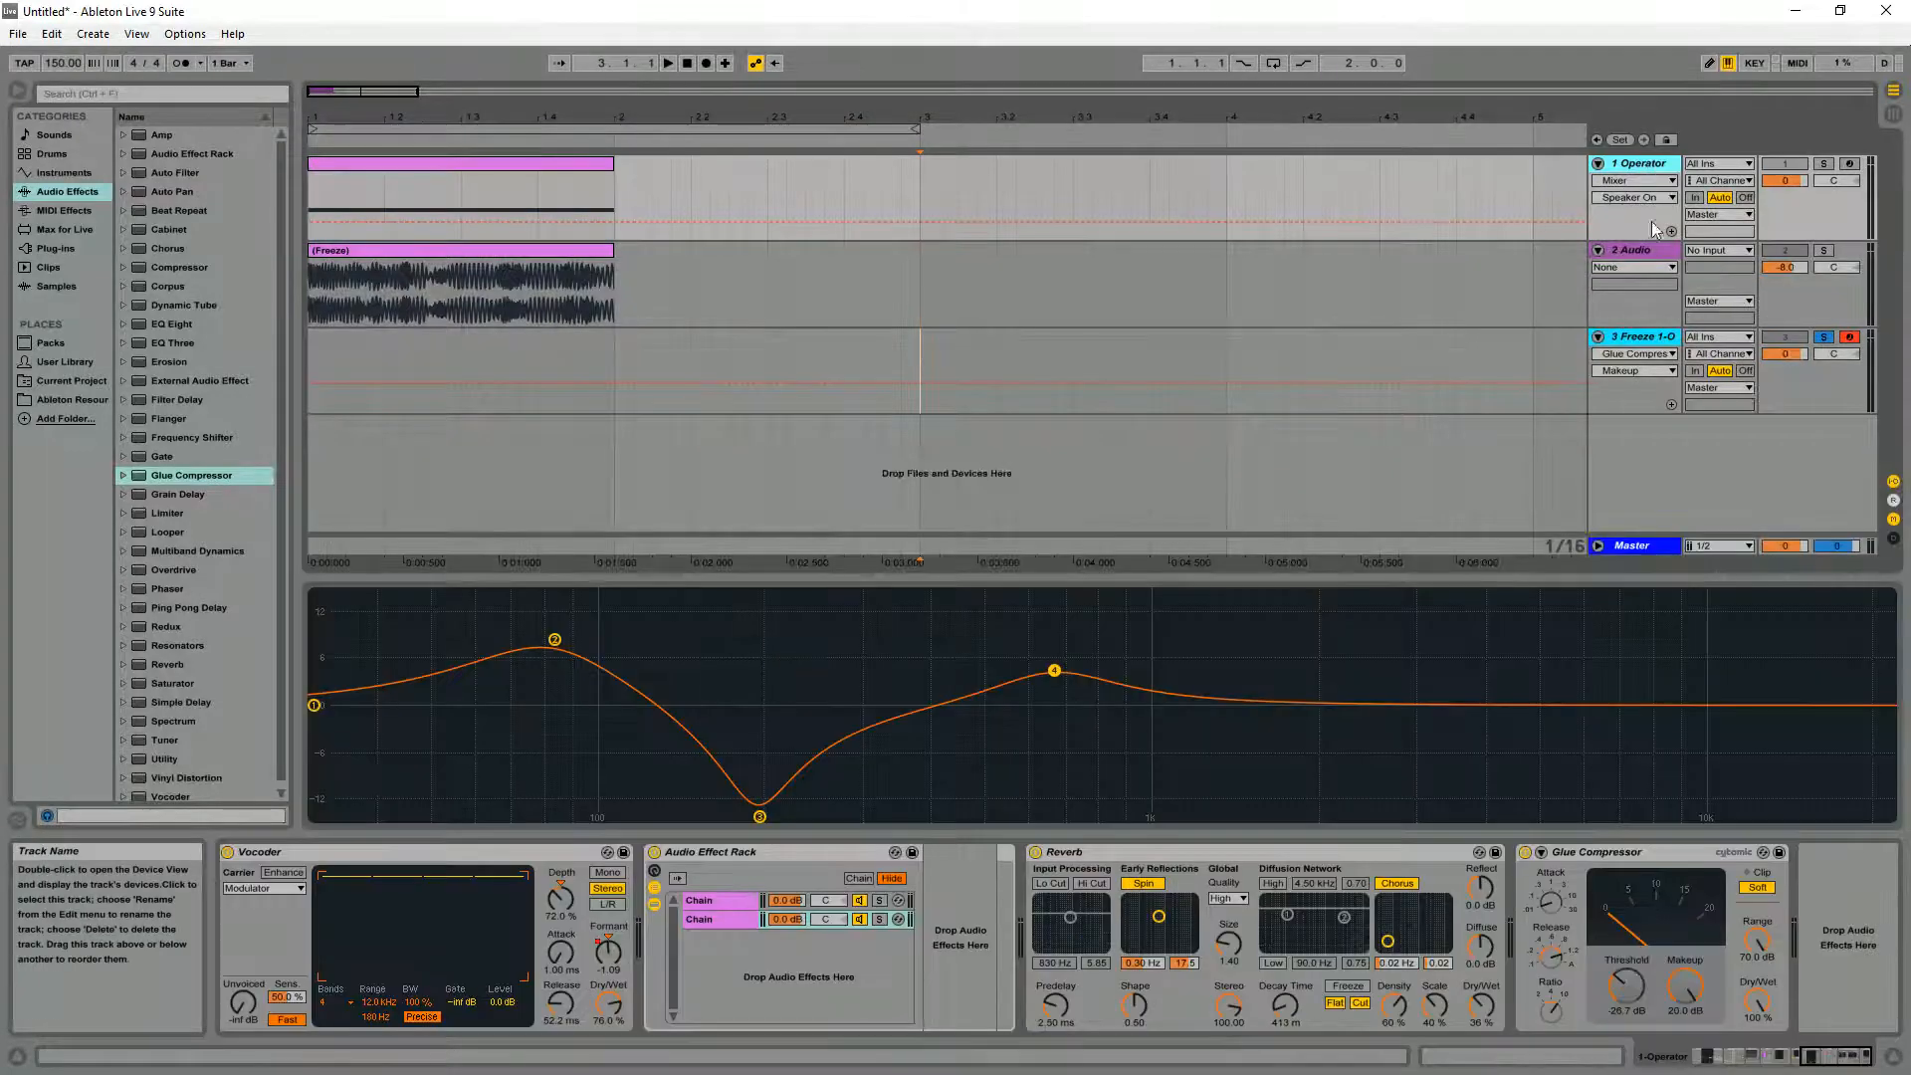
left_click_drag(1794, 1057, 1833, 1056)
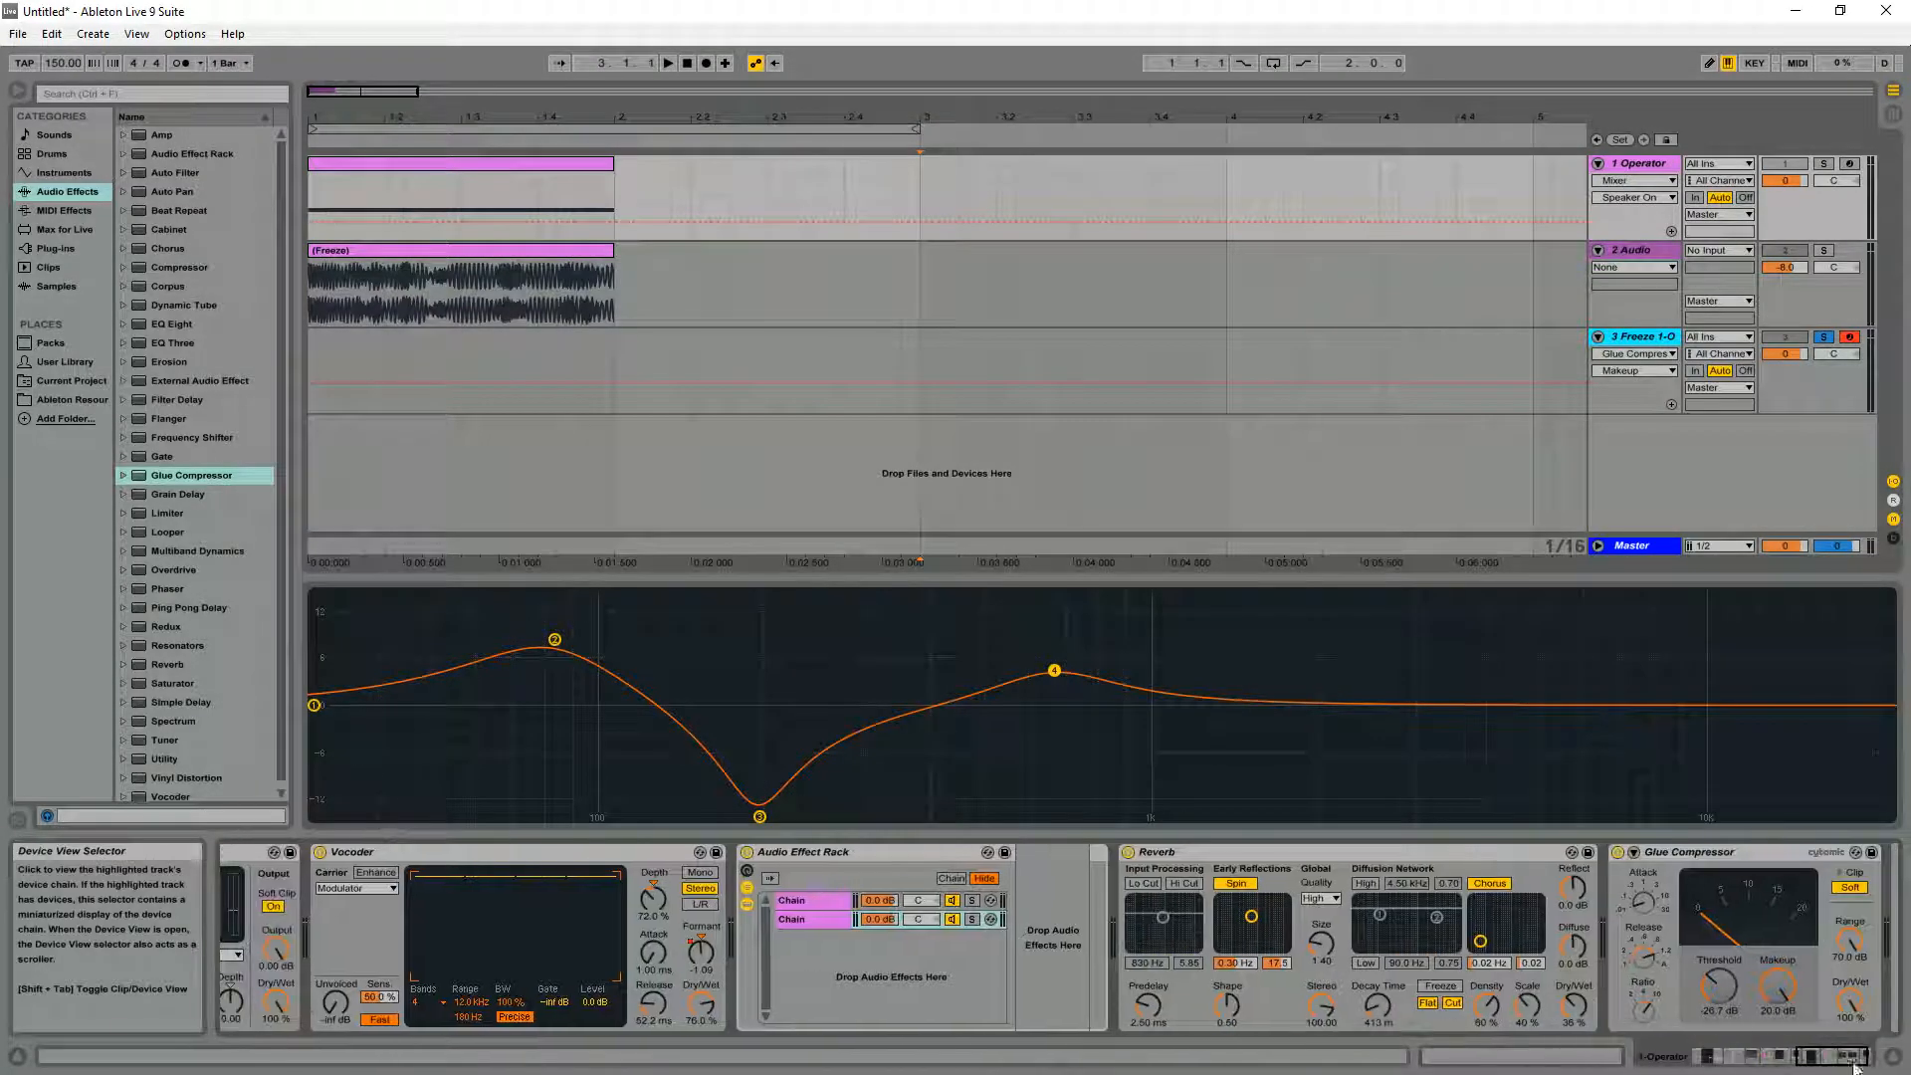
left_click(1824, 339)
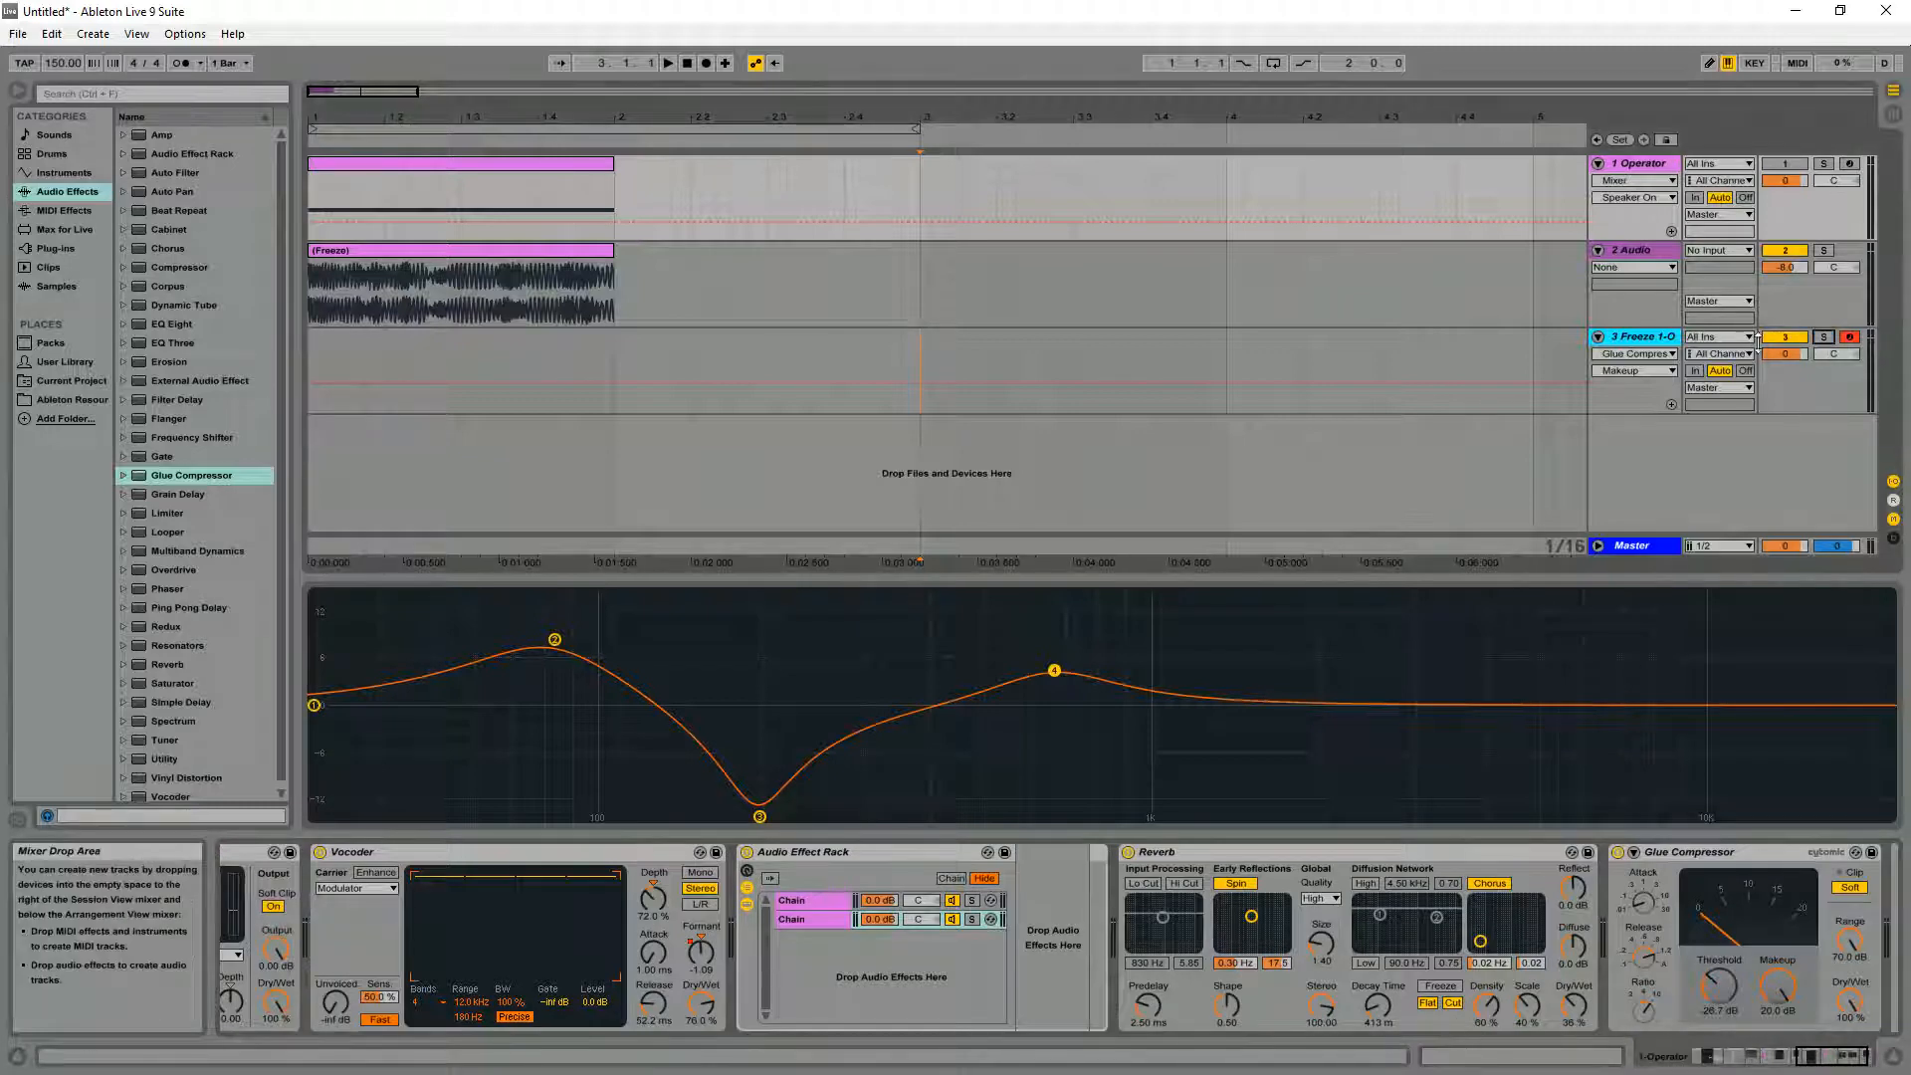
left_click(1850, 164)
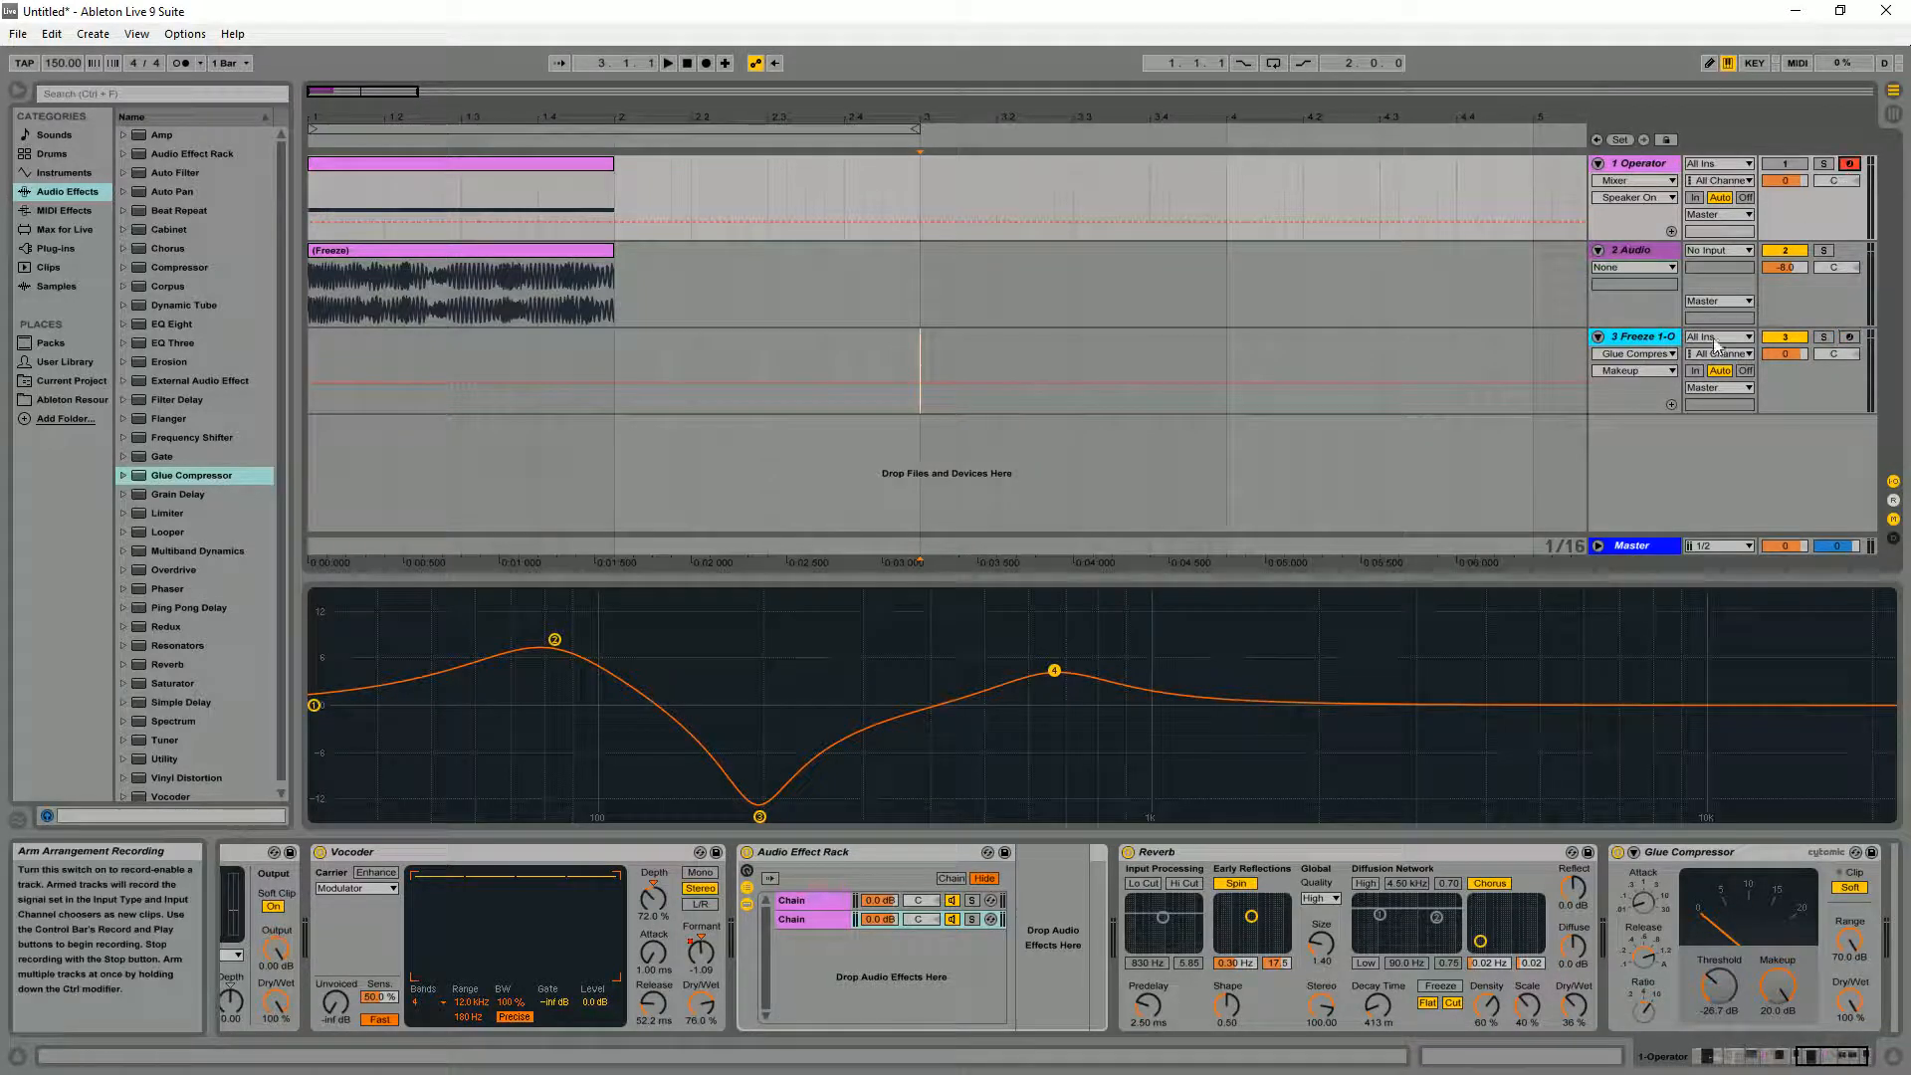
left_click(1824, 163)
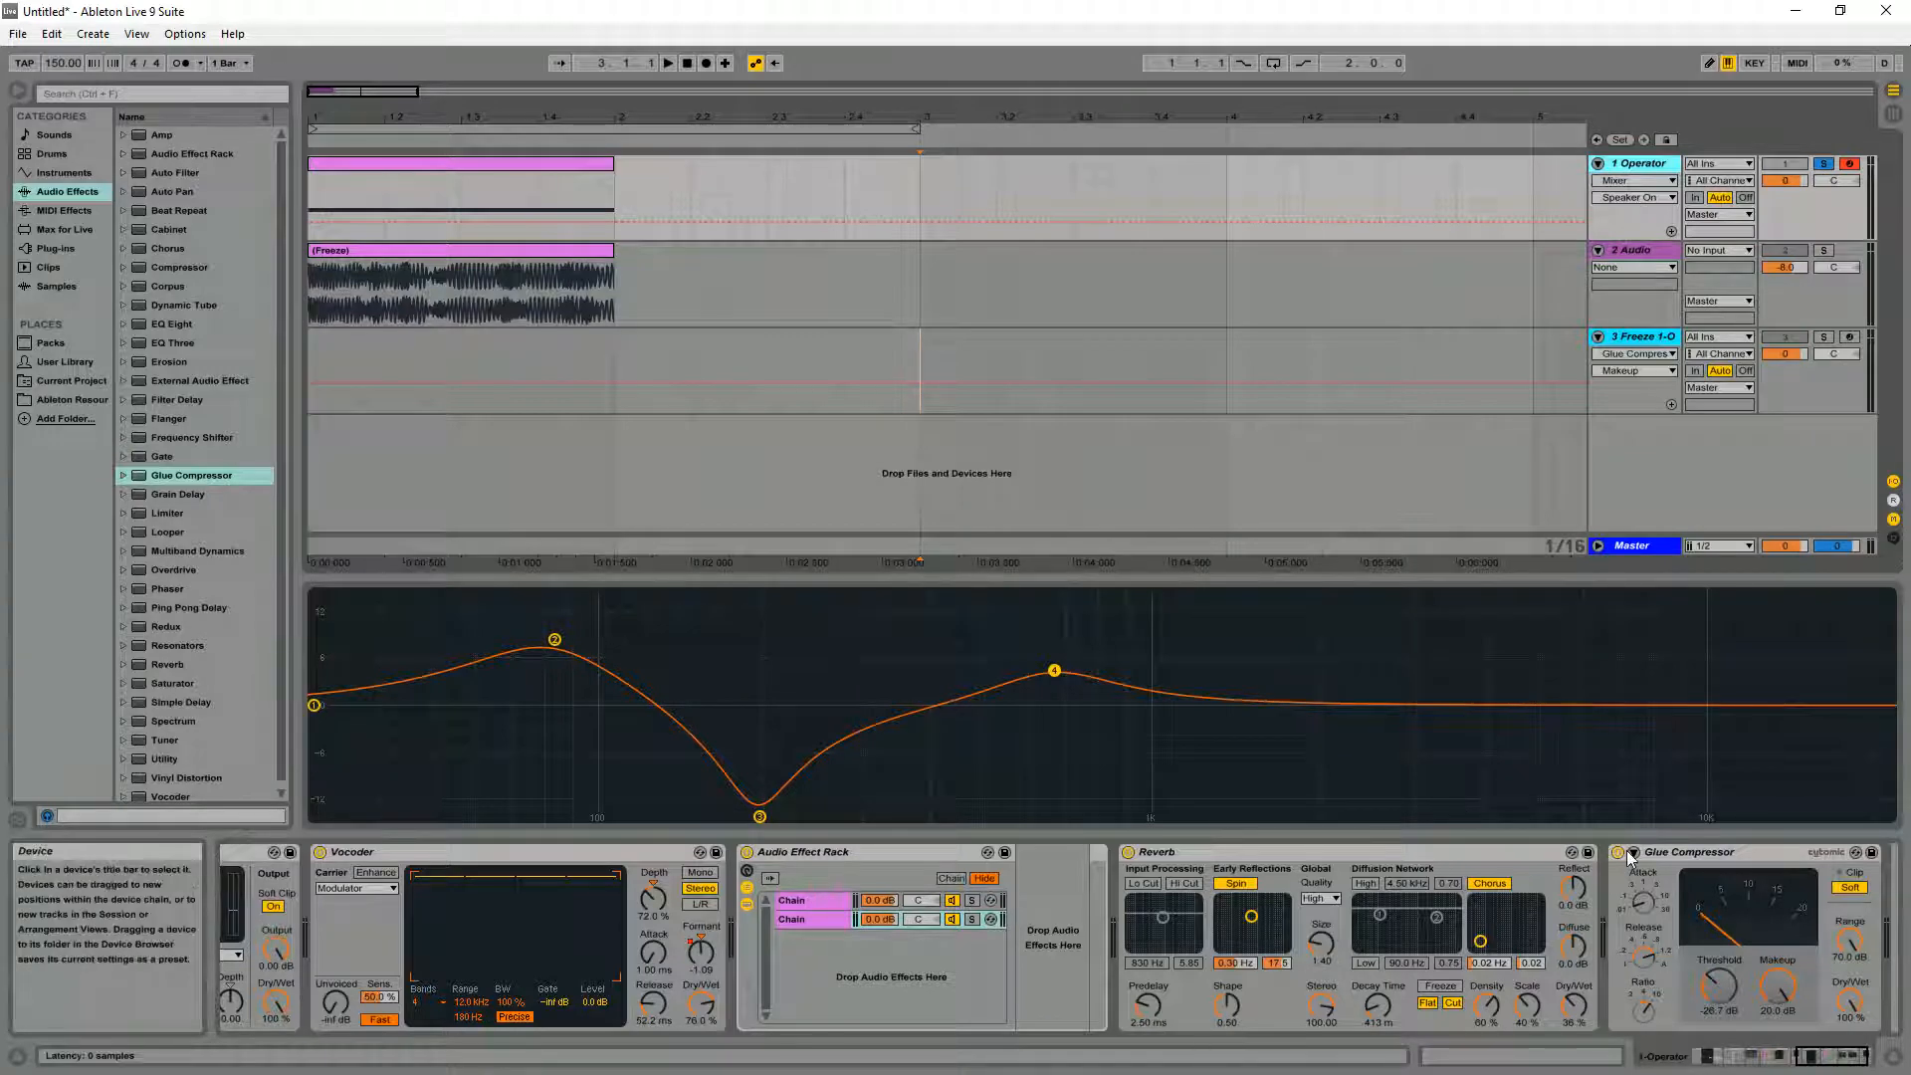
Deactivate all effects on the 1 Operator track: Glue Compressor, Reverb, both Audio Effect Racks, Vocoder, Saturator, Auto Filter, Amp and EQ Eight
left_click(1128, 852)
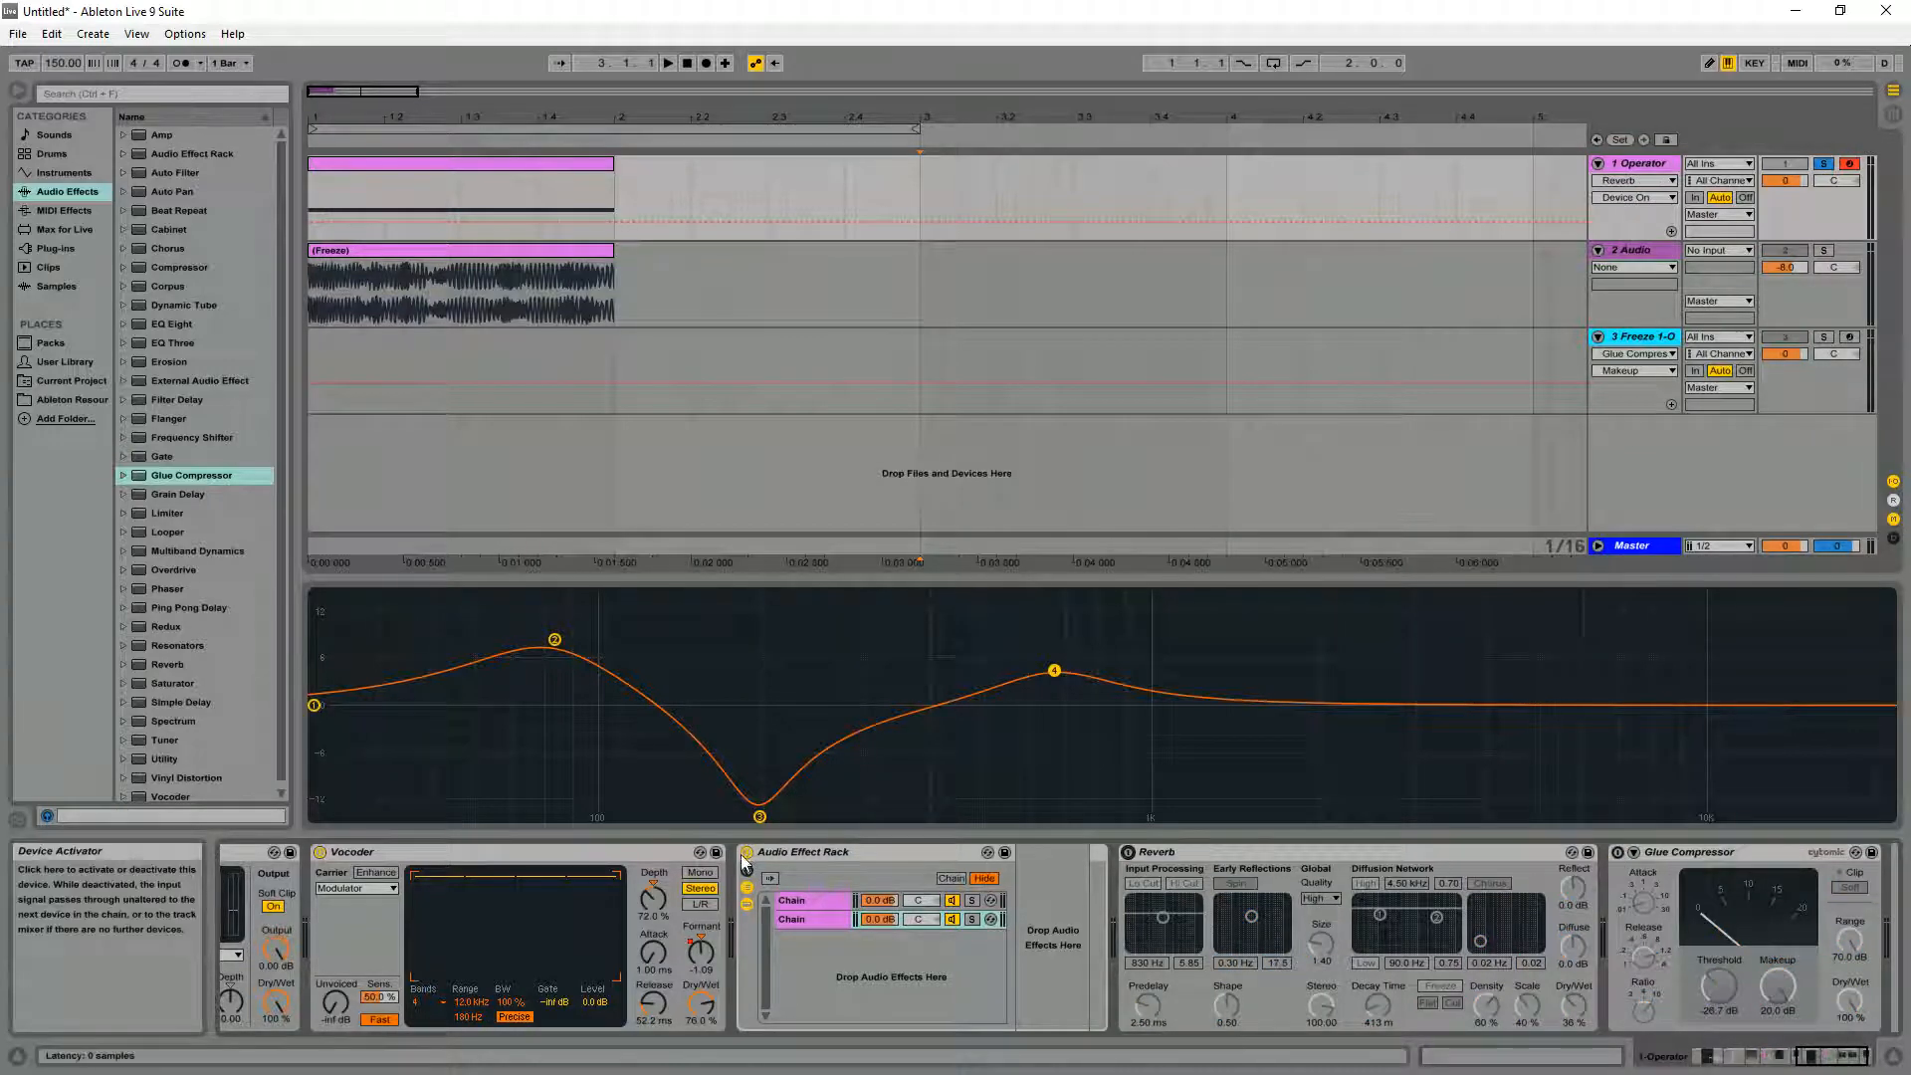
left_click(1816, 1058)
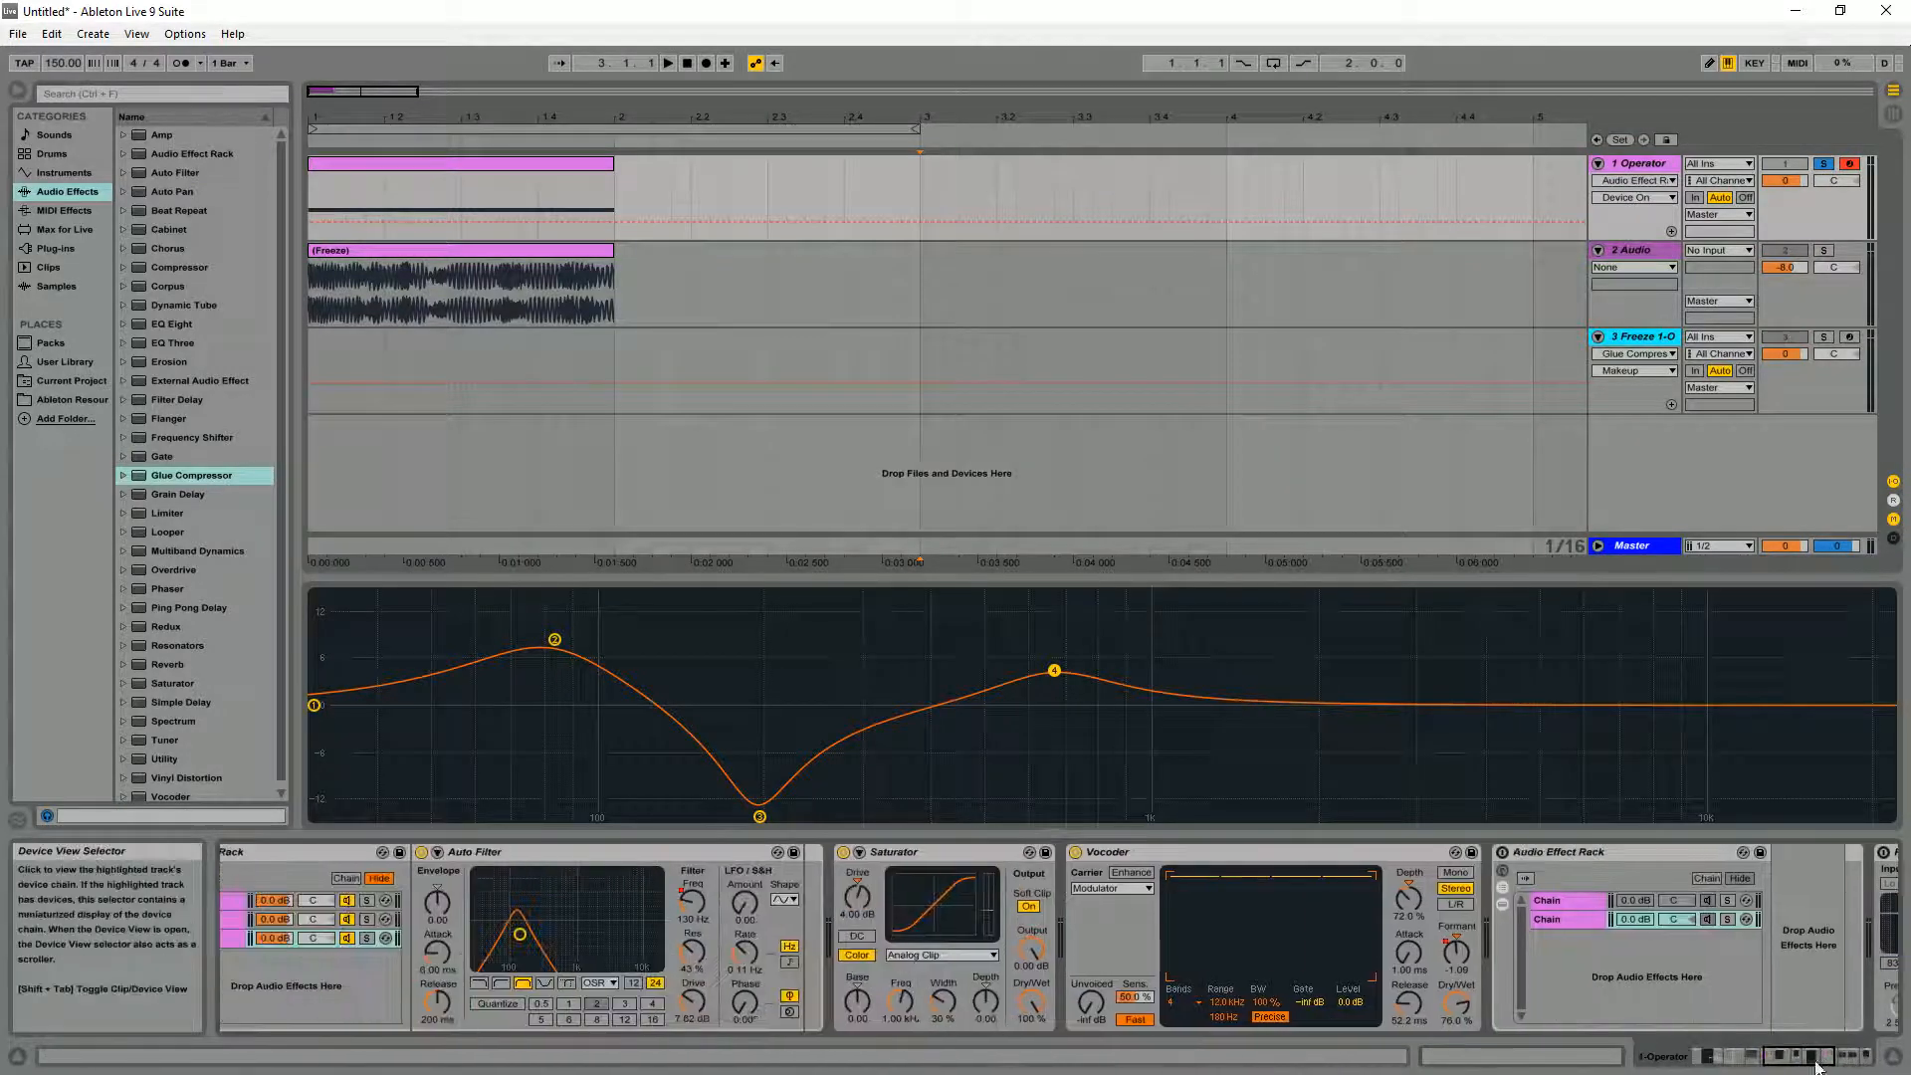
left_click(1075, 852)
left_click(843, 852)
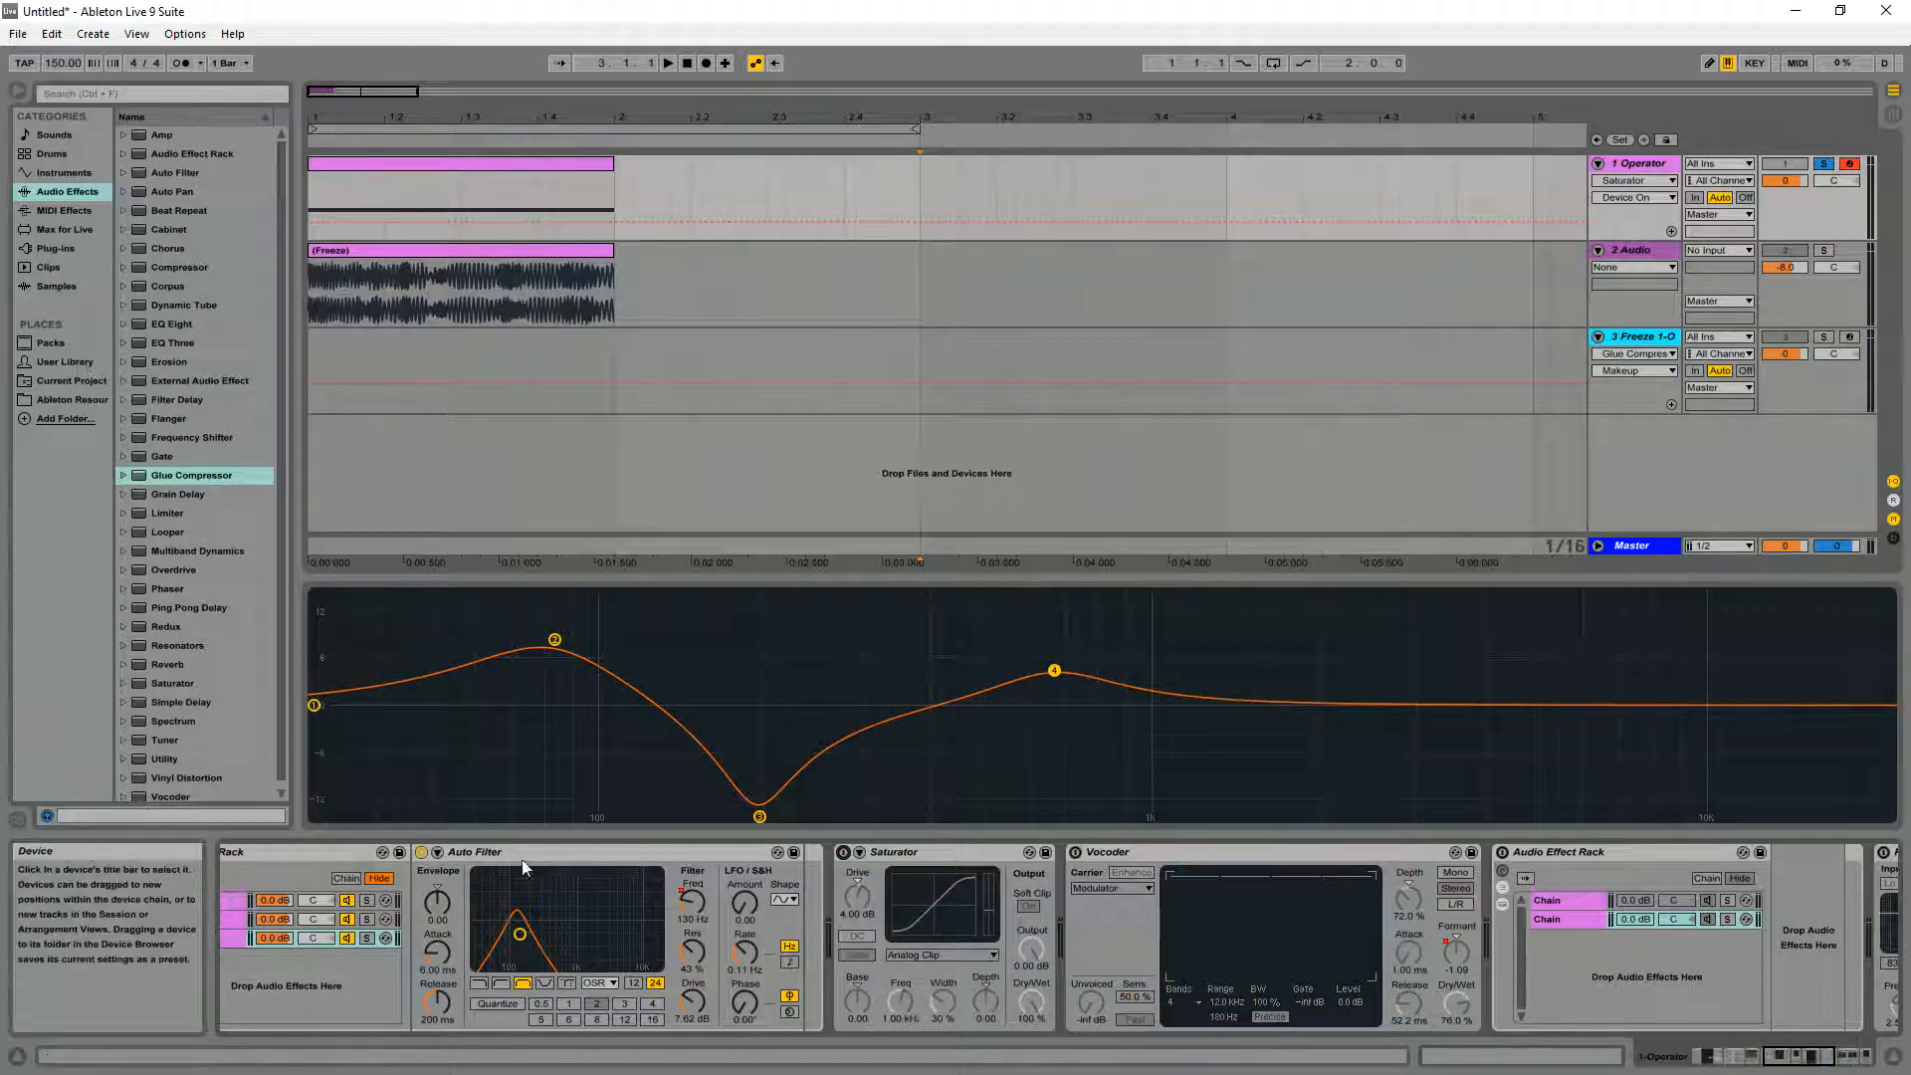
left_click_drag(1803, 1058, 1738, 1057)
left_click(1040, 853)
left_click(760, 852)
left_click(438, 852)
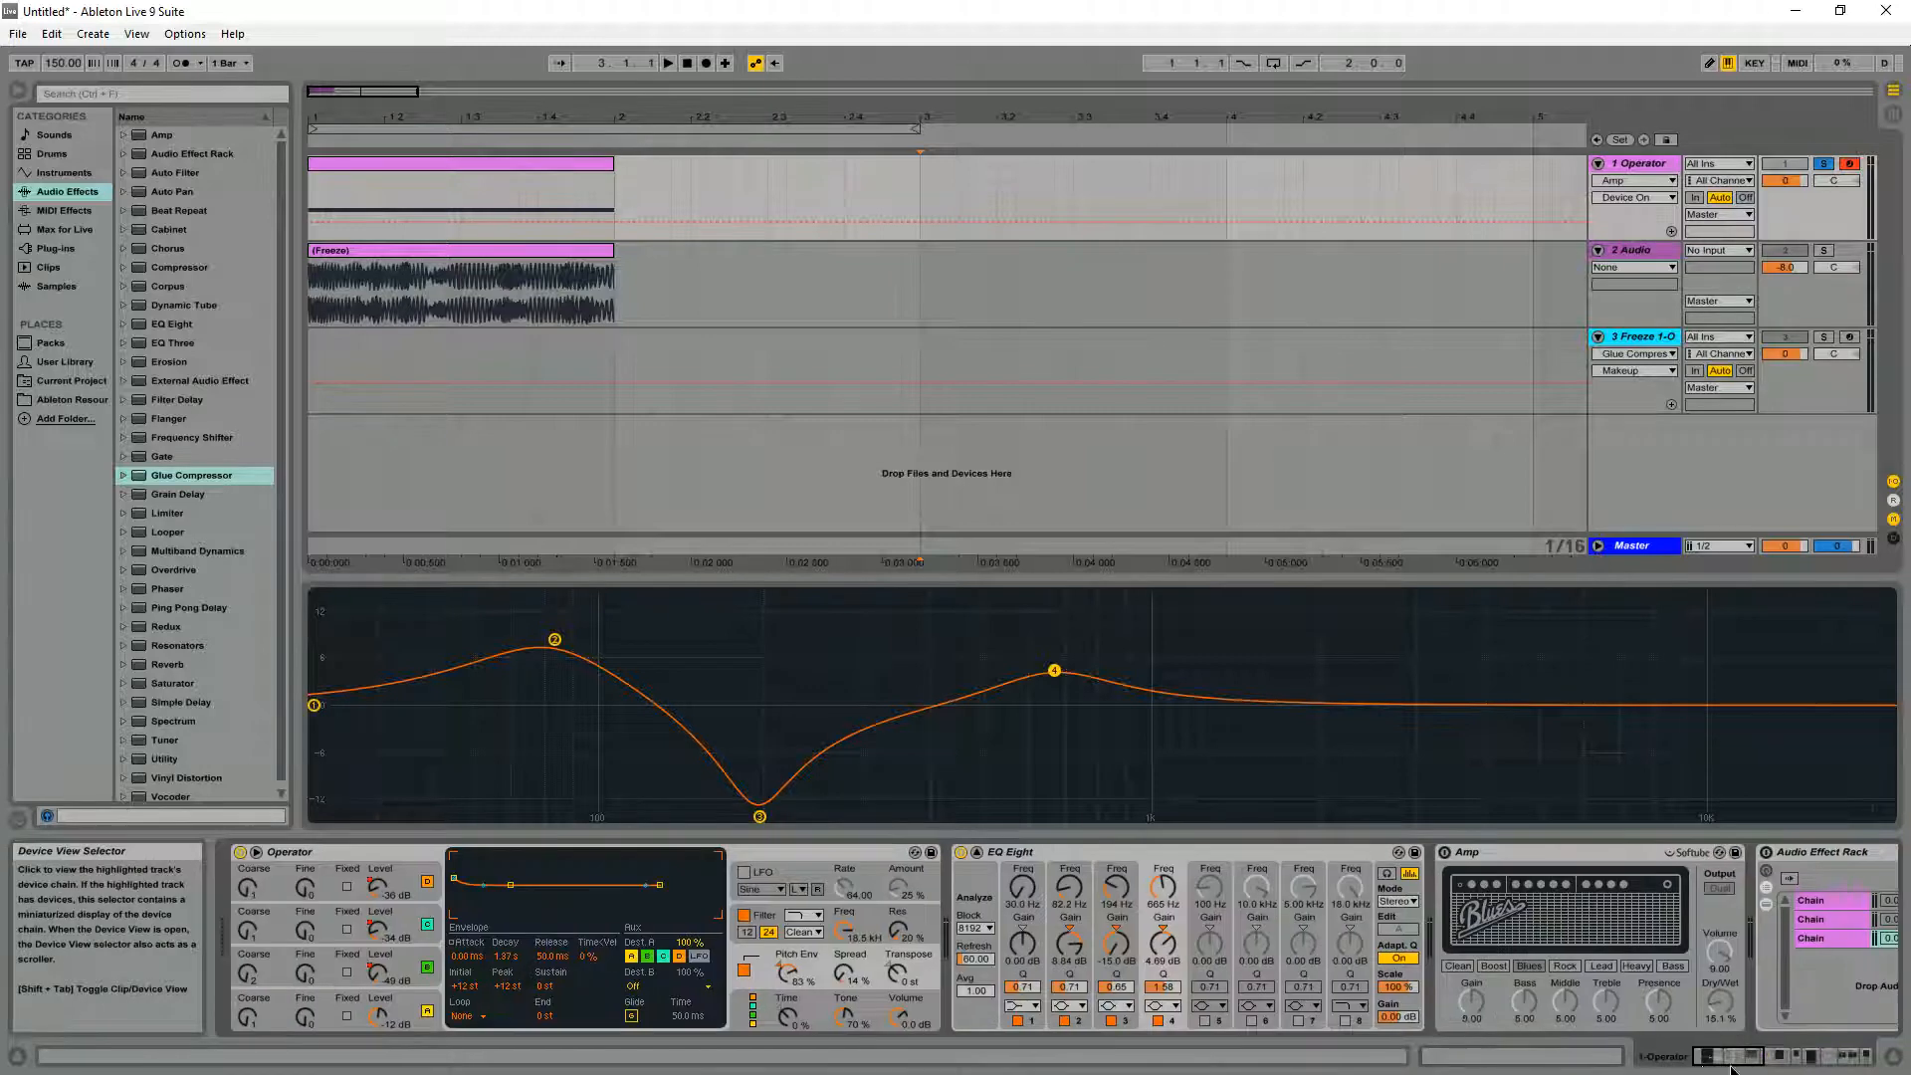
left_click(961, 853)
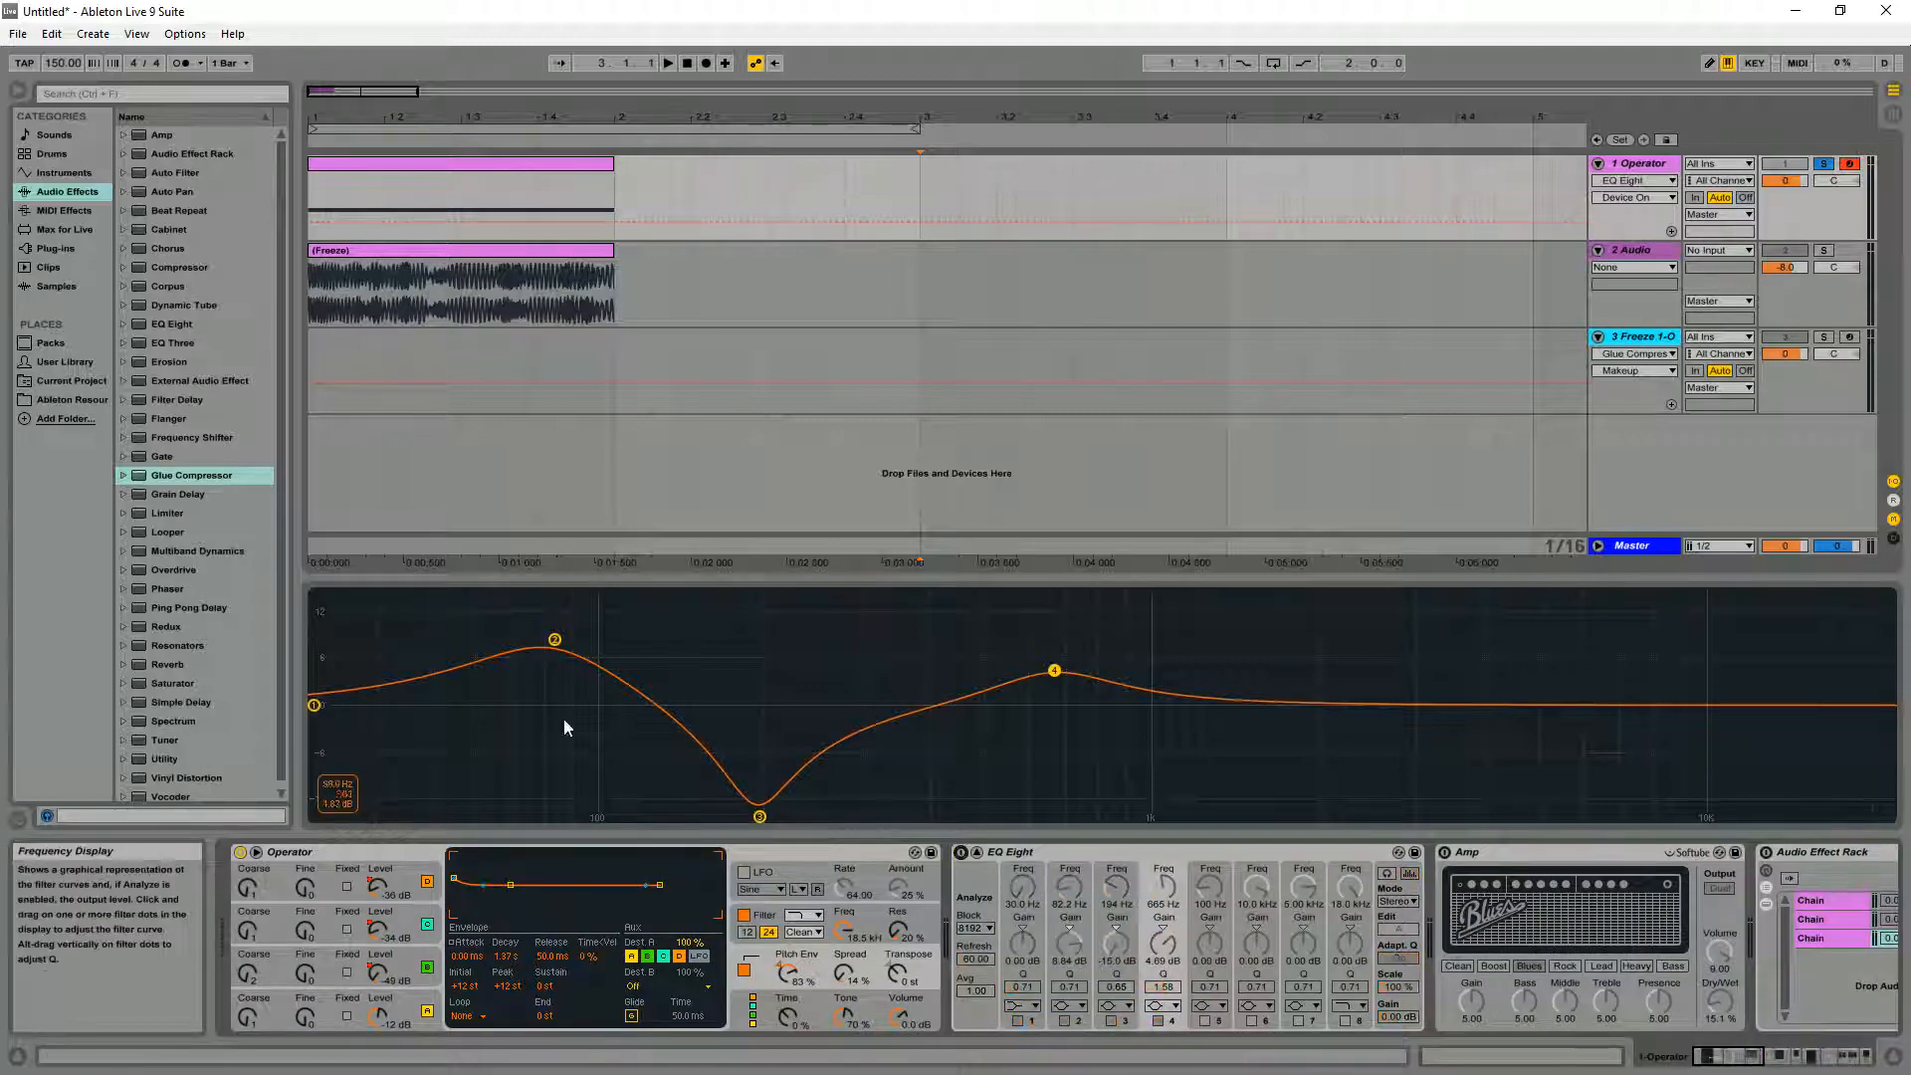
Examine Operator's oscillators A to D with their waveforms and level automation over the first bar
left_click(386, 853)
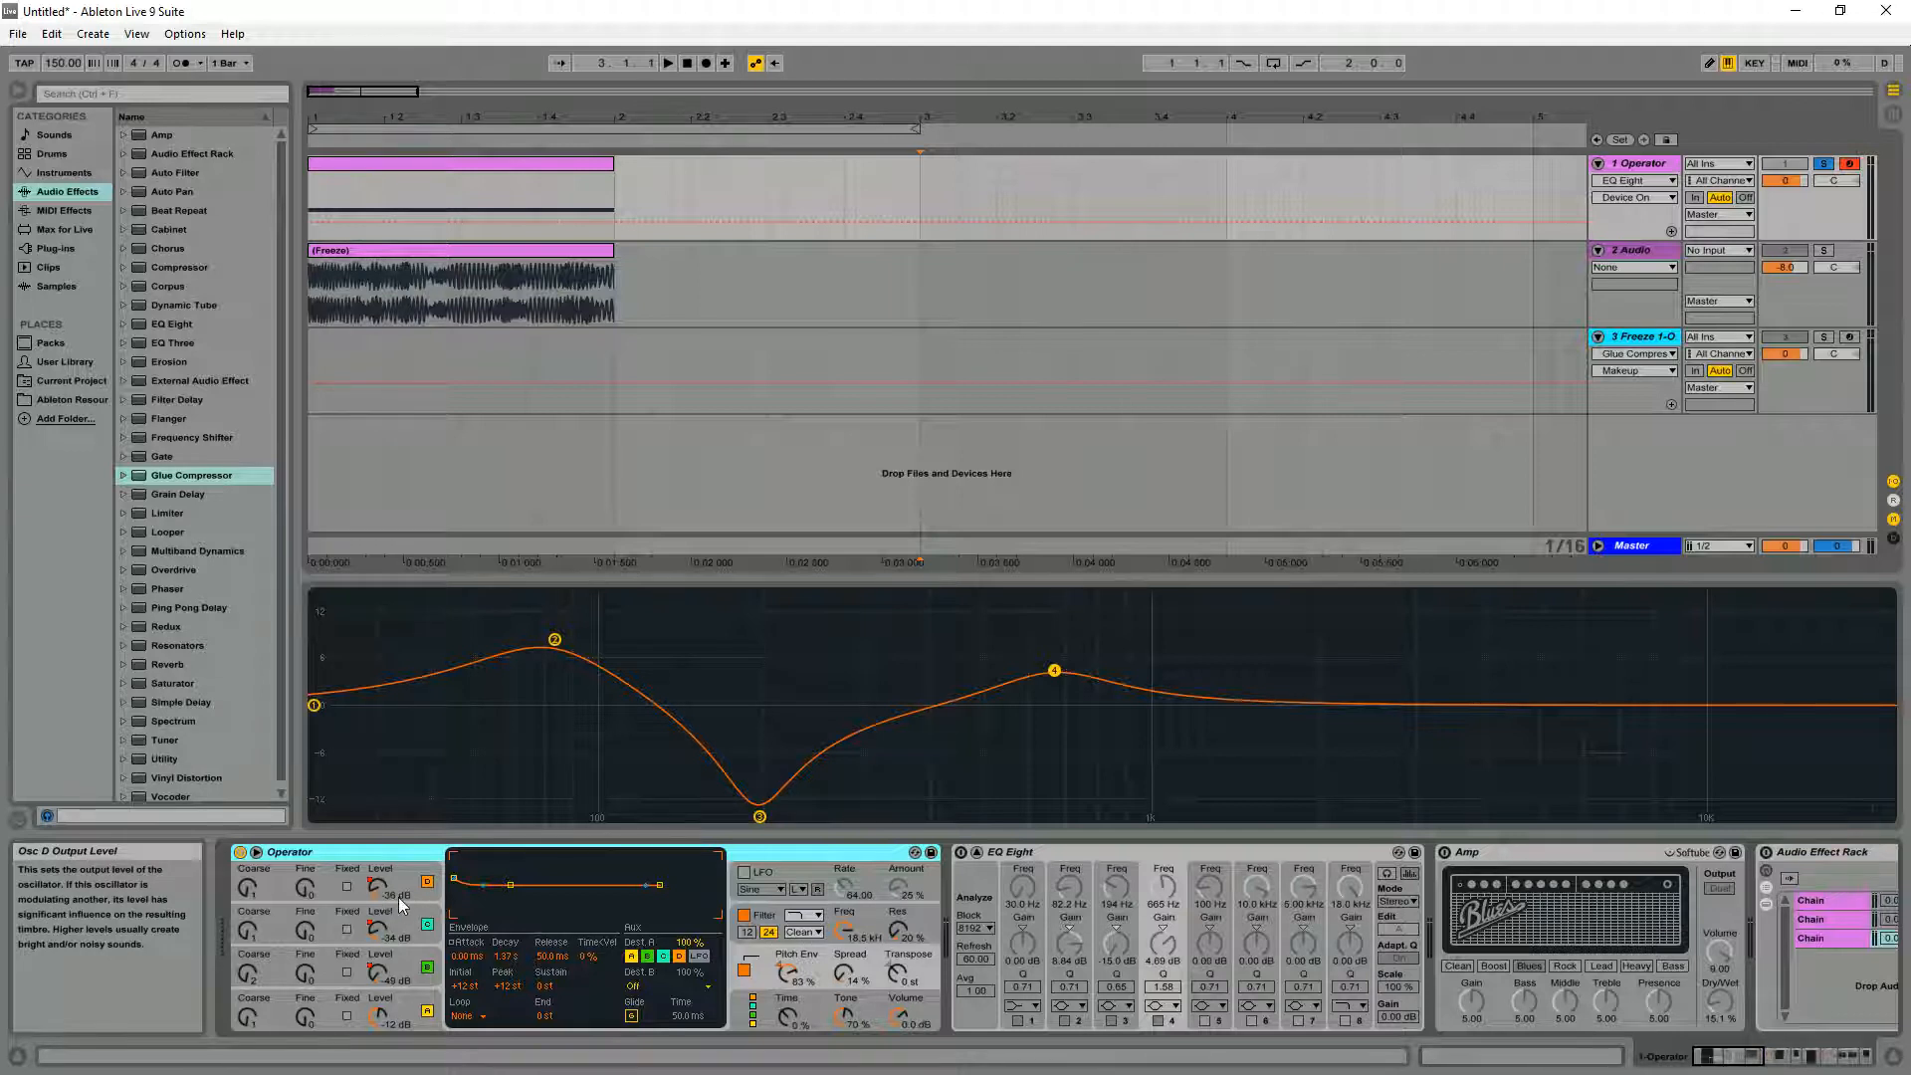
left_click(397, 1009)
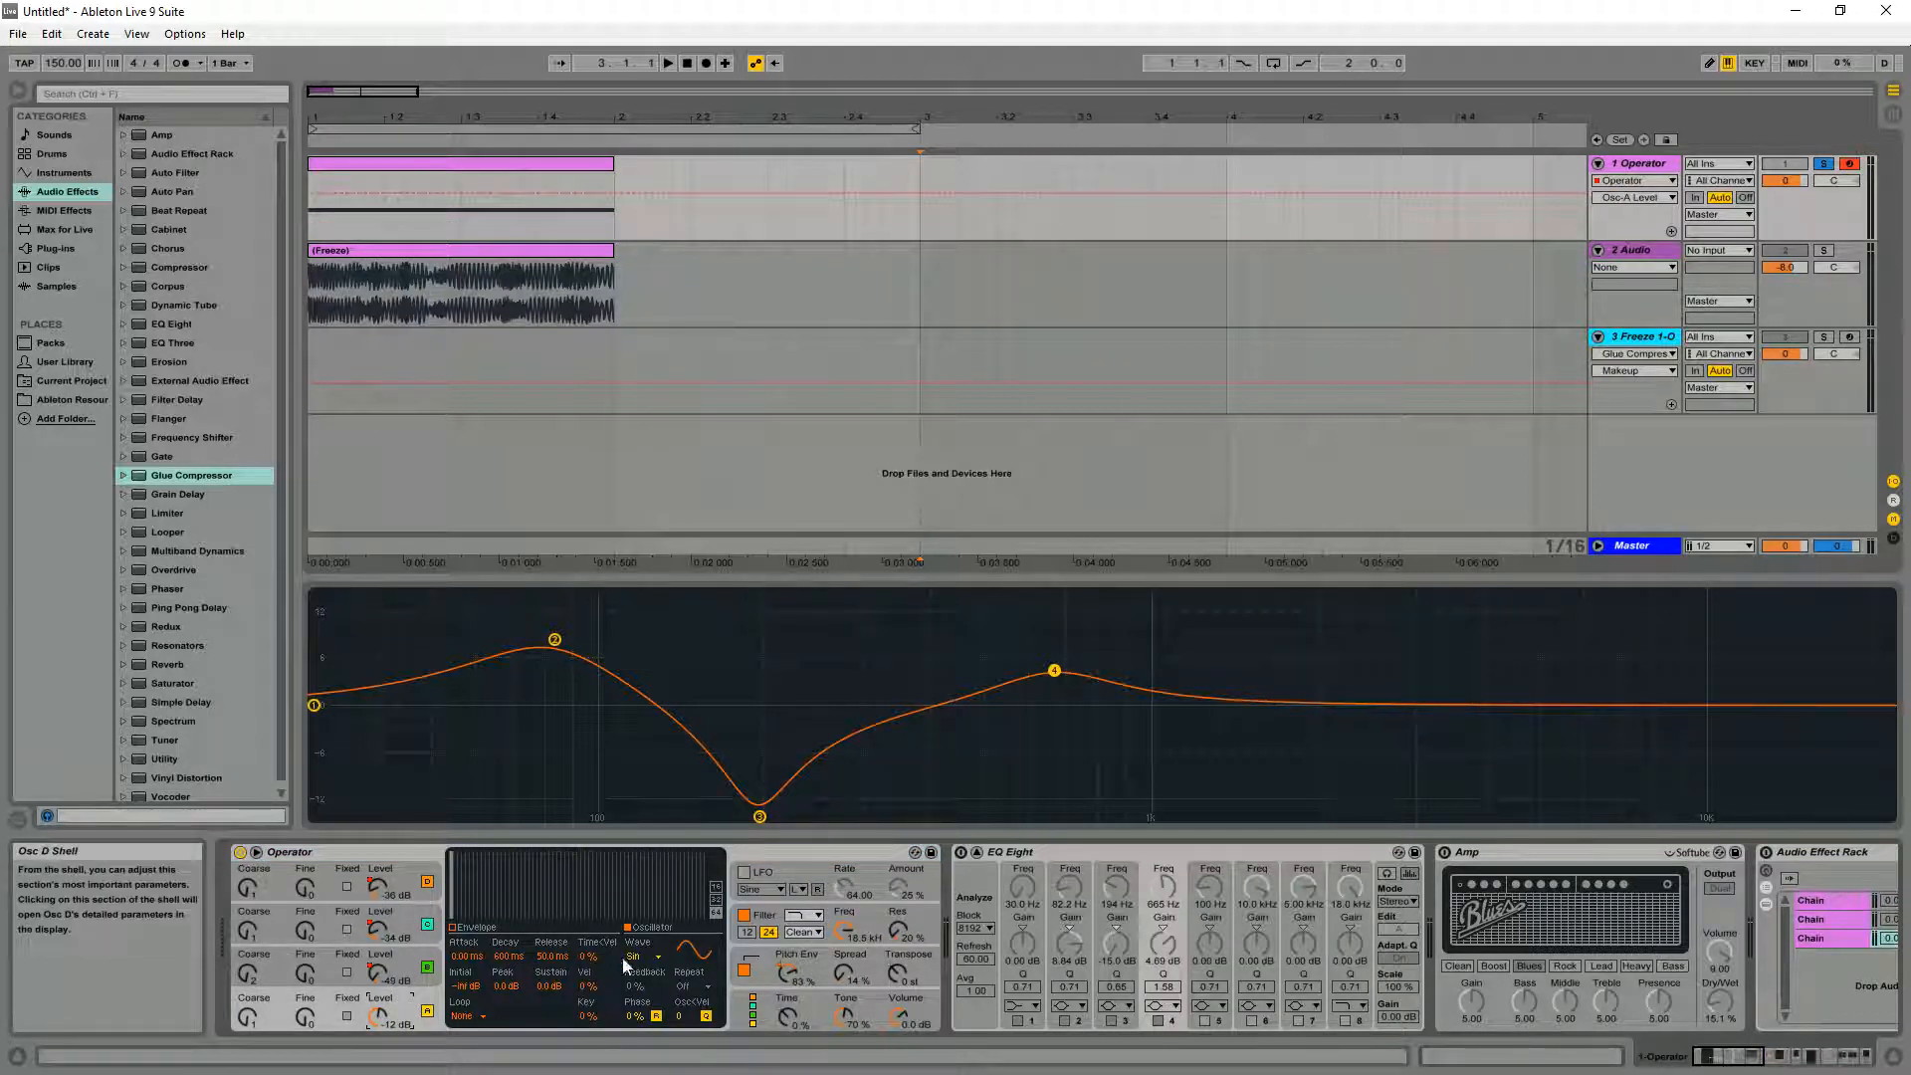
left_click(403, 967)
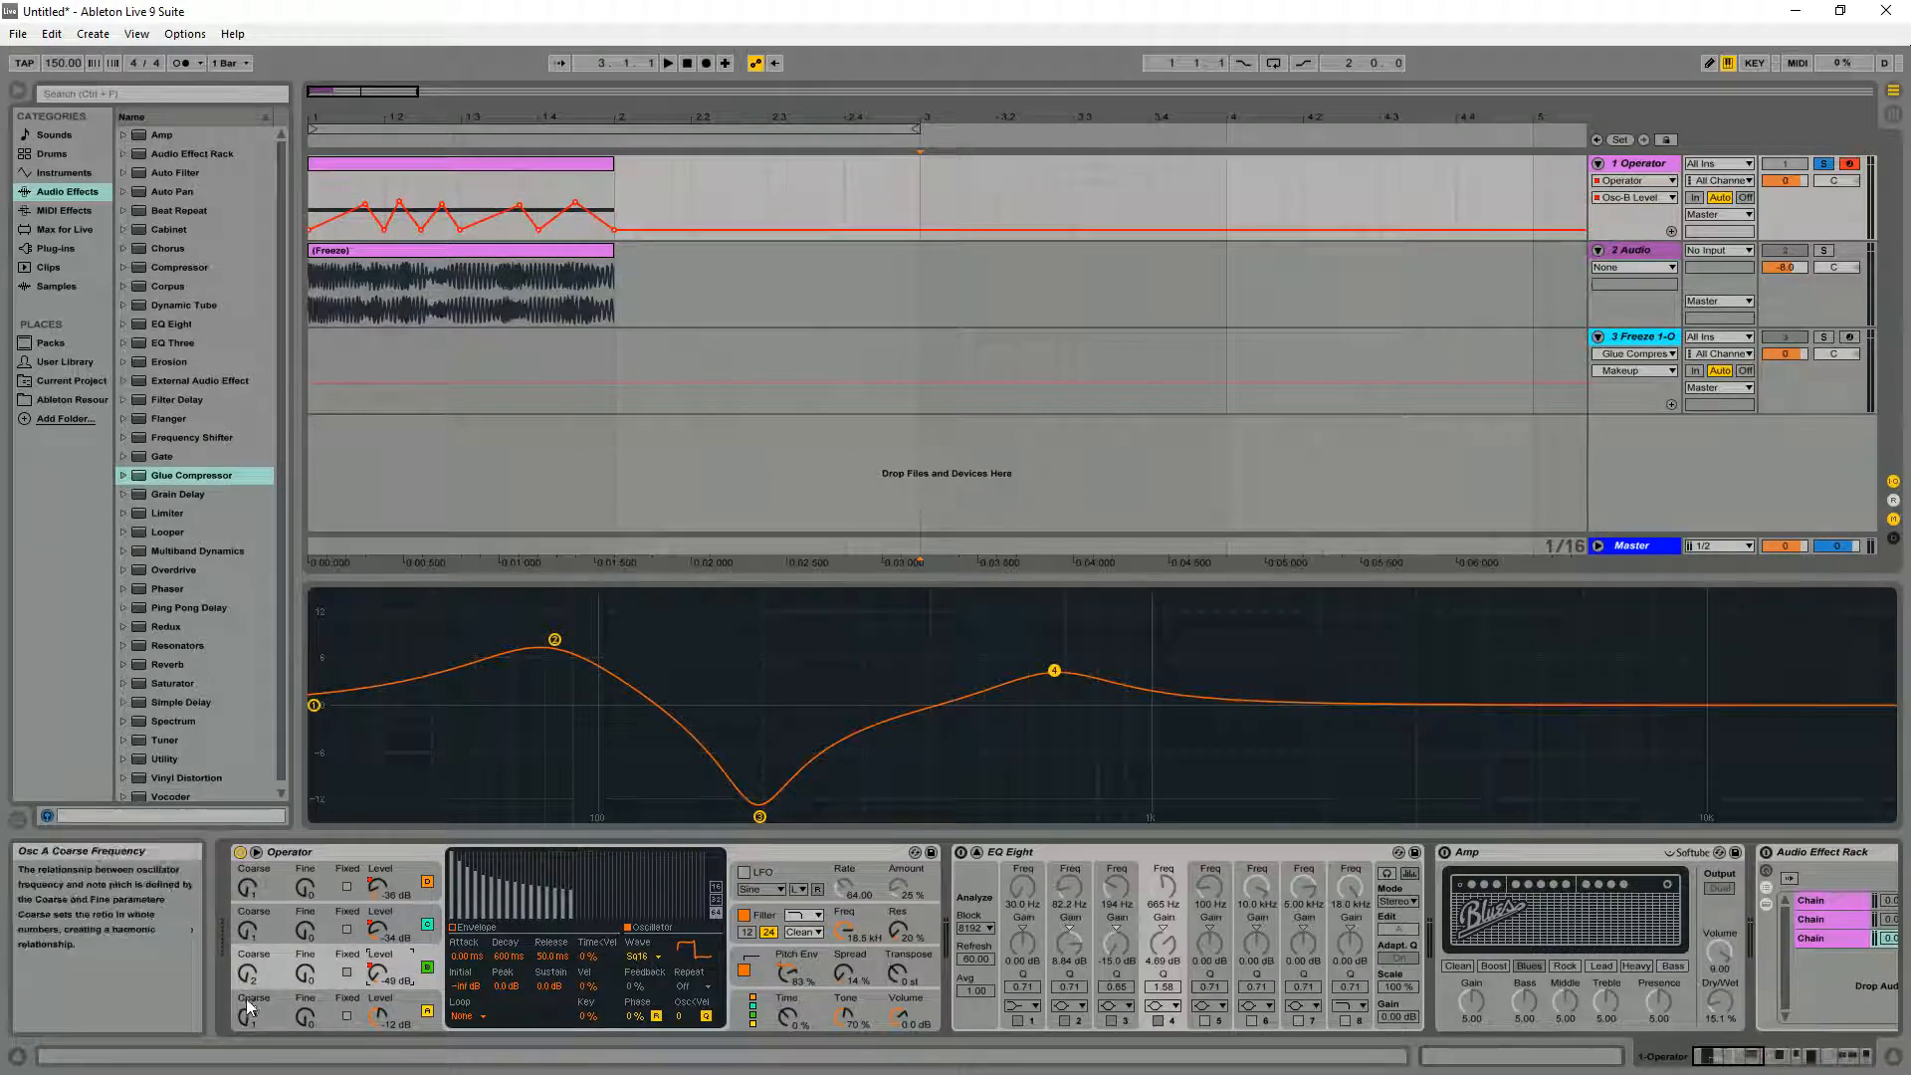
scroll(254, 980, "up", 1)
left_click_drag(313, 208, 618, 206)
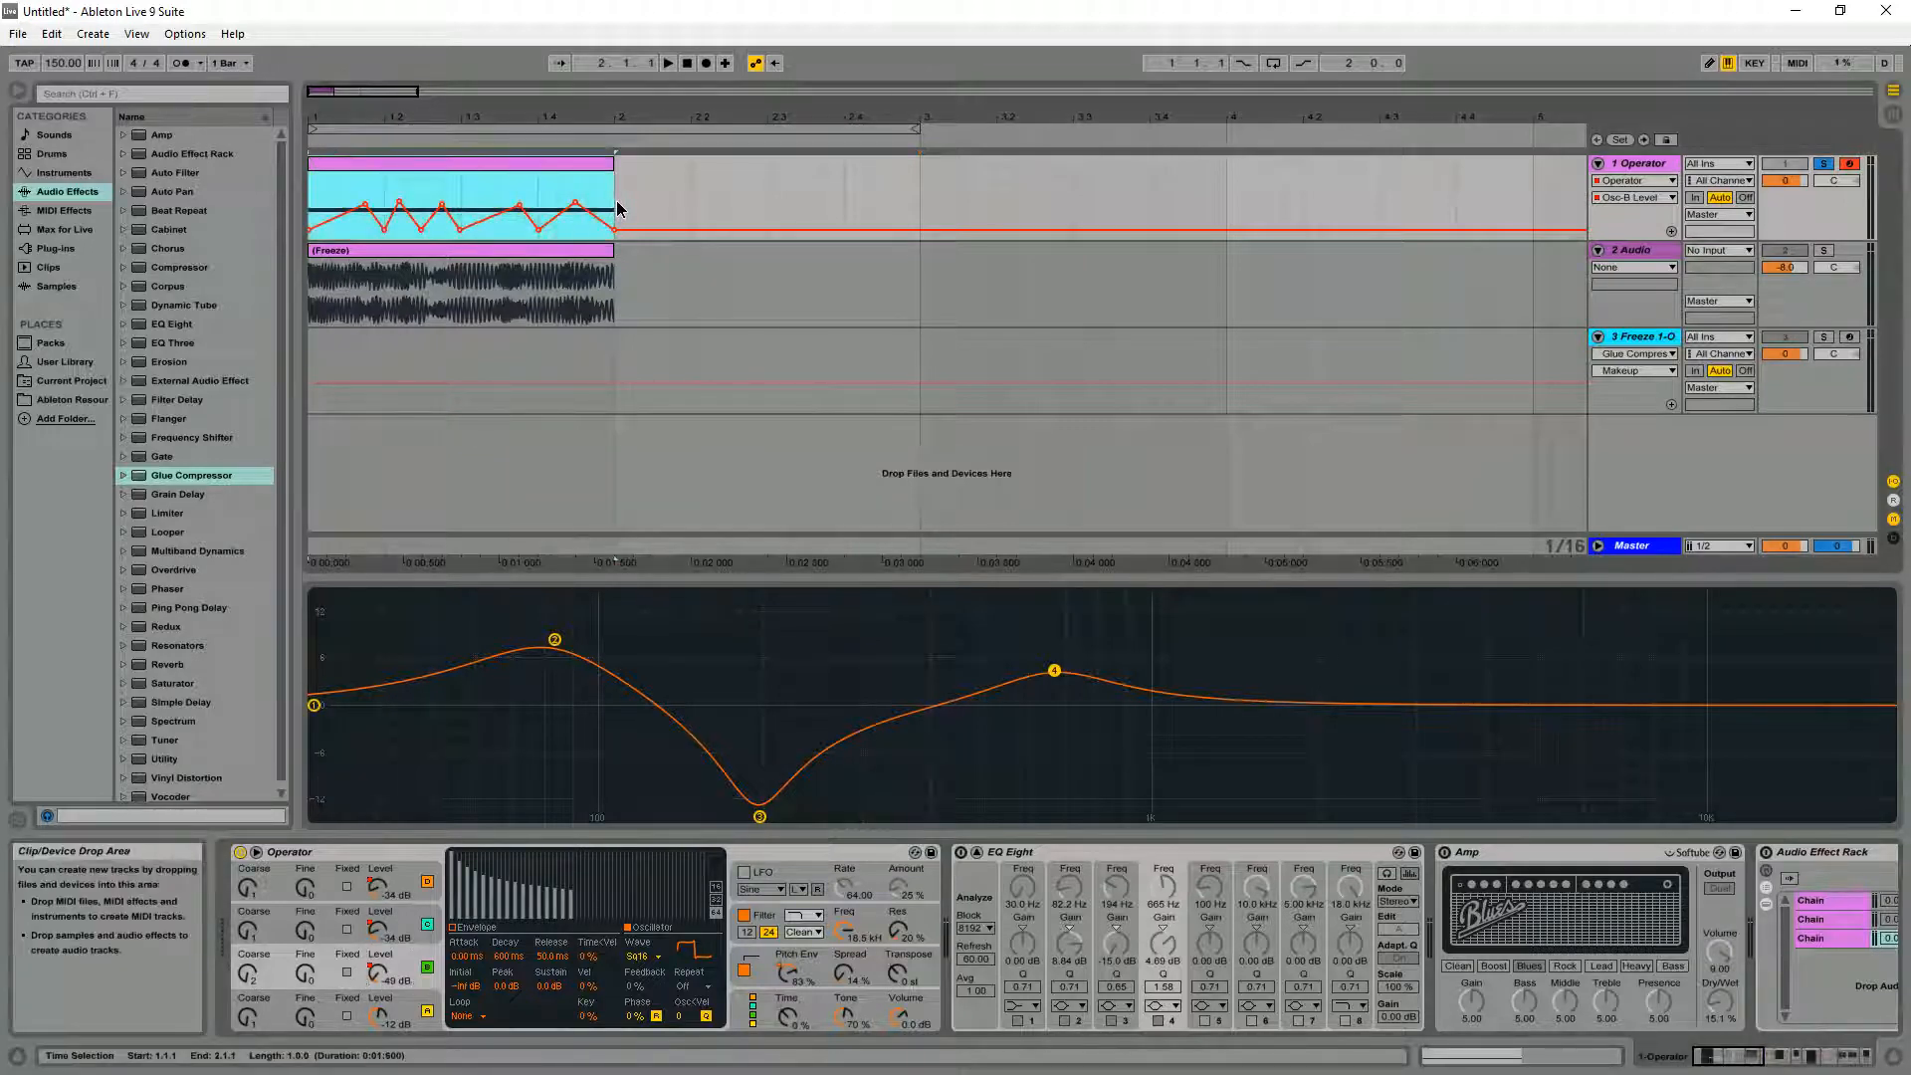
left_click(404, 933)
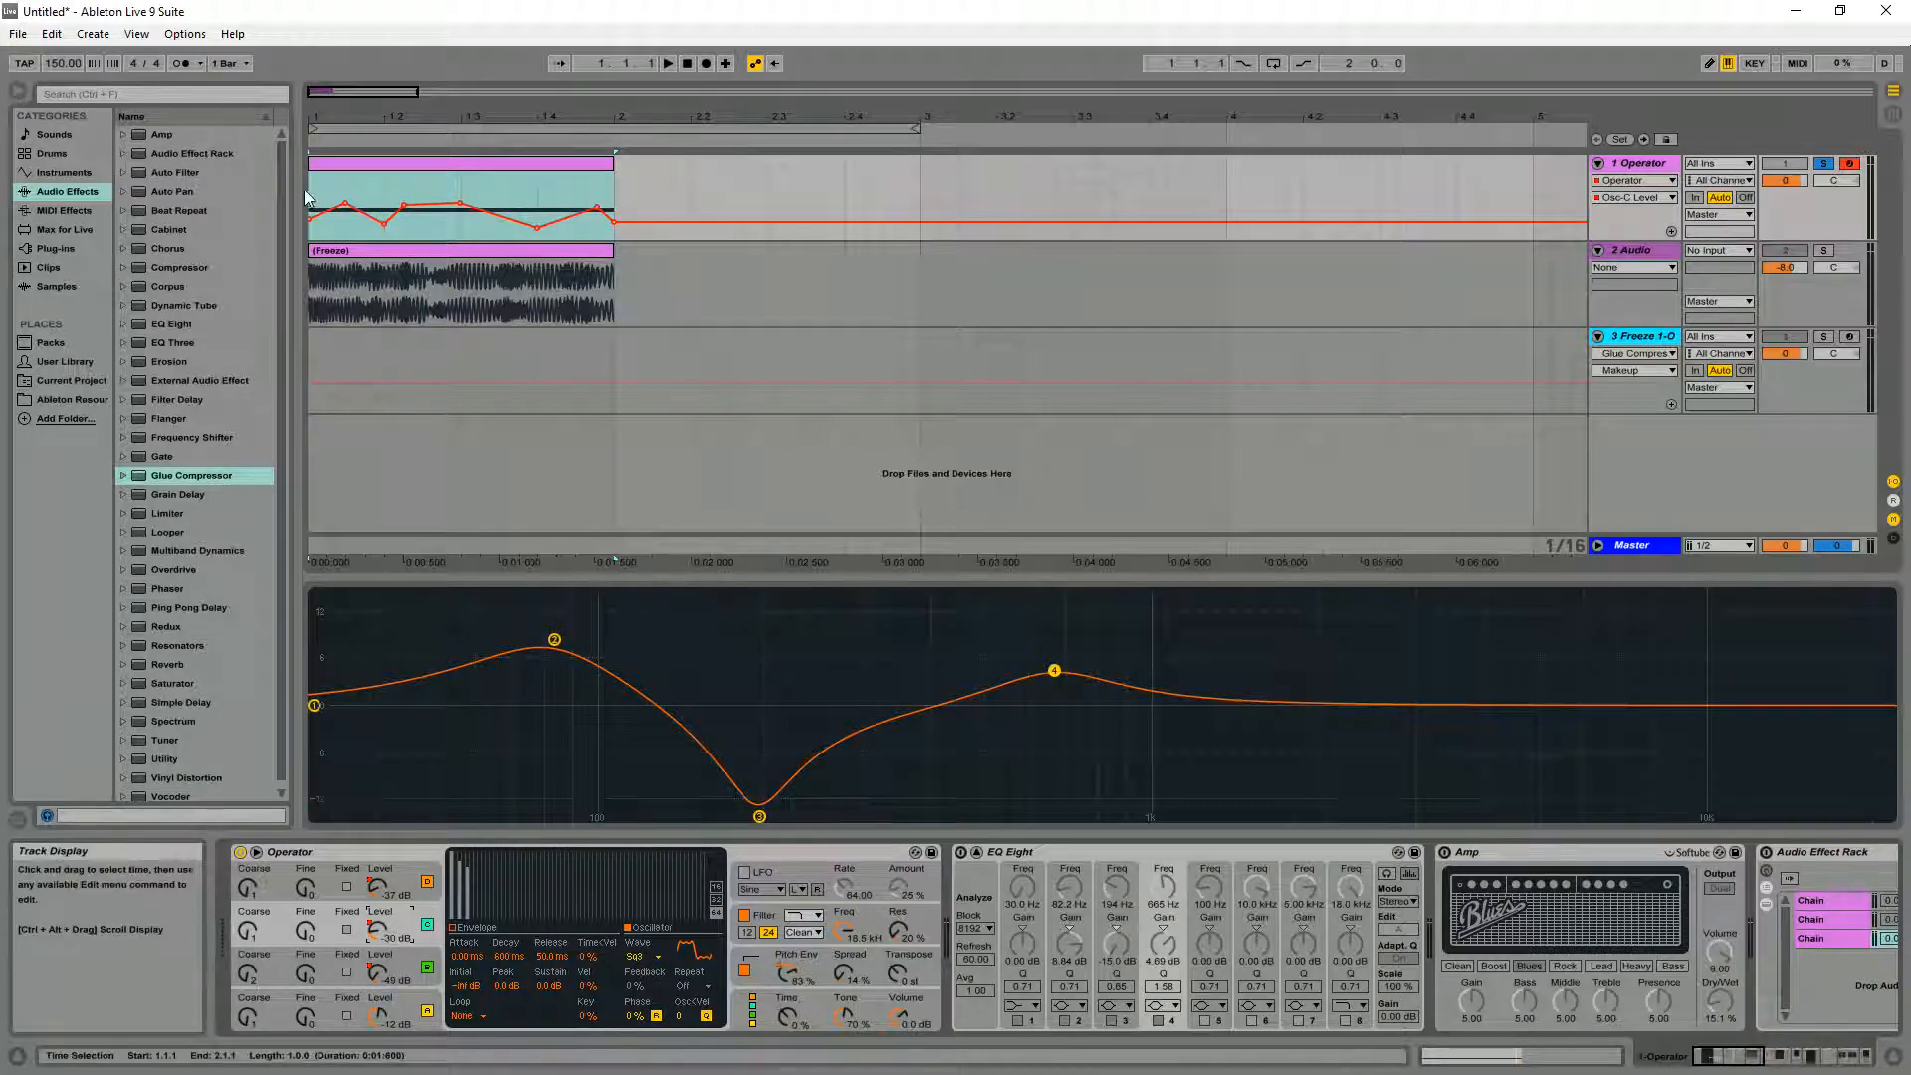
left_click(378, 887)
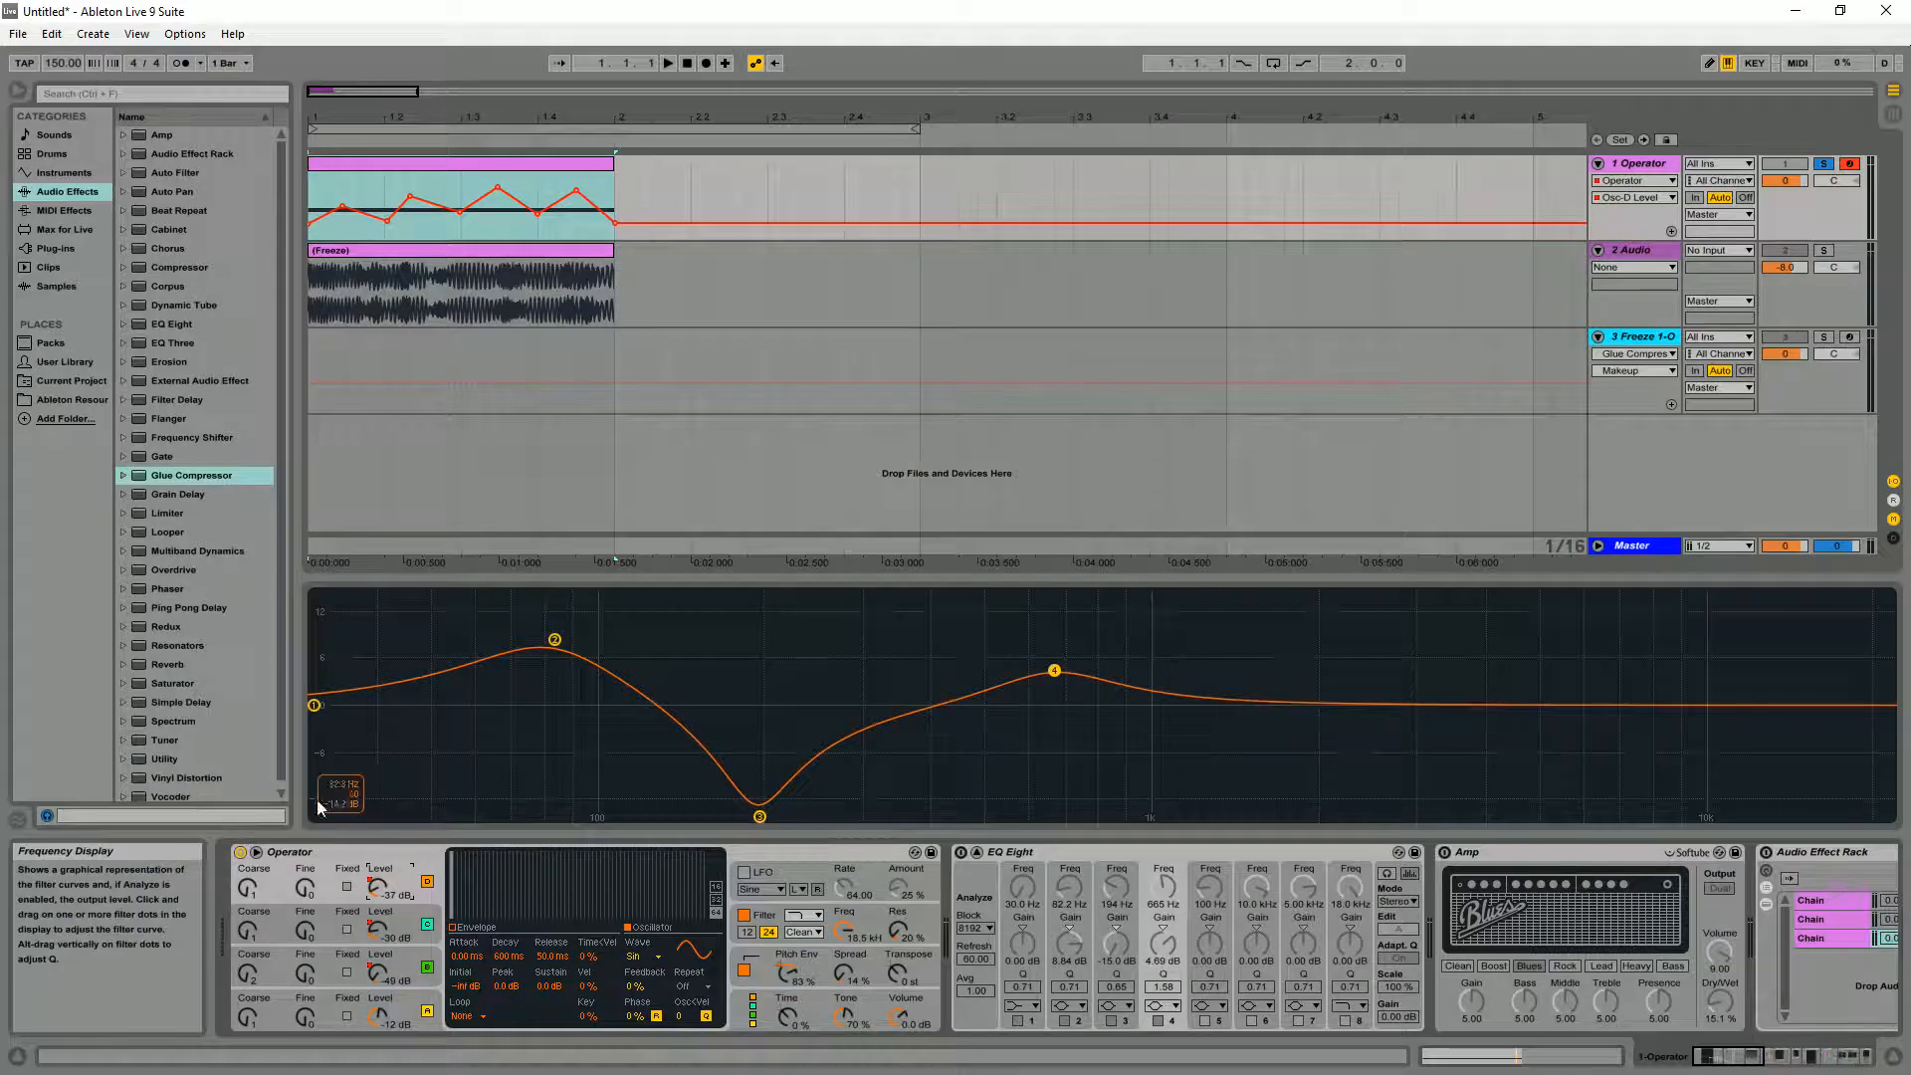
left_click_drag(316, 176, 615, 237)
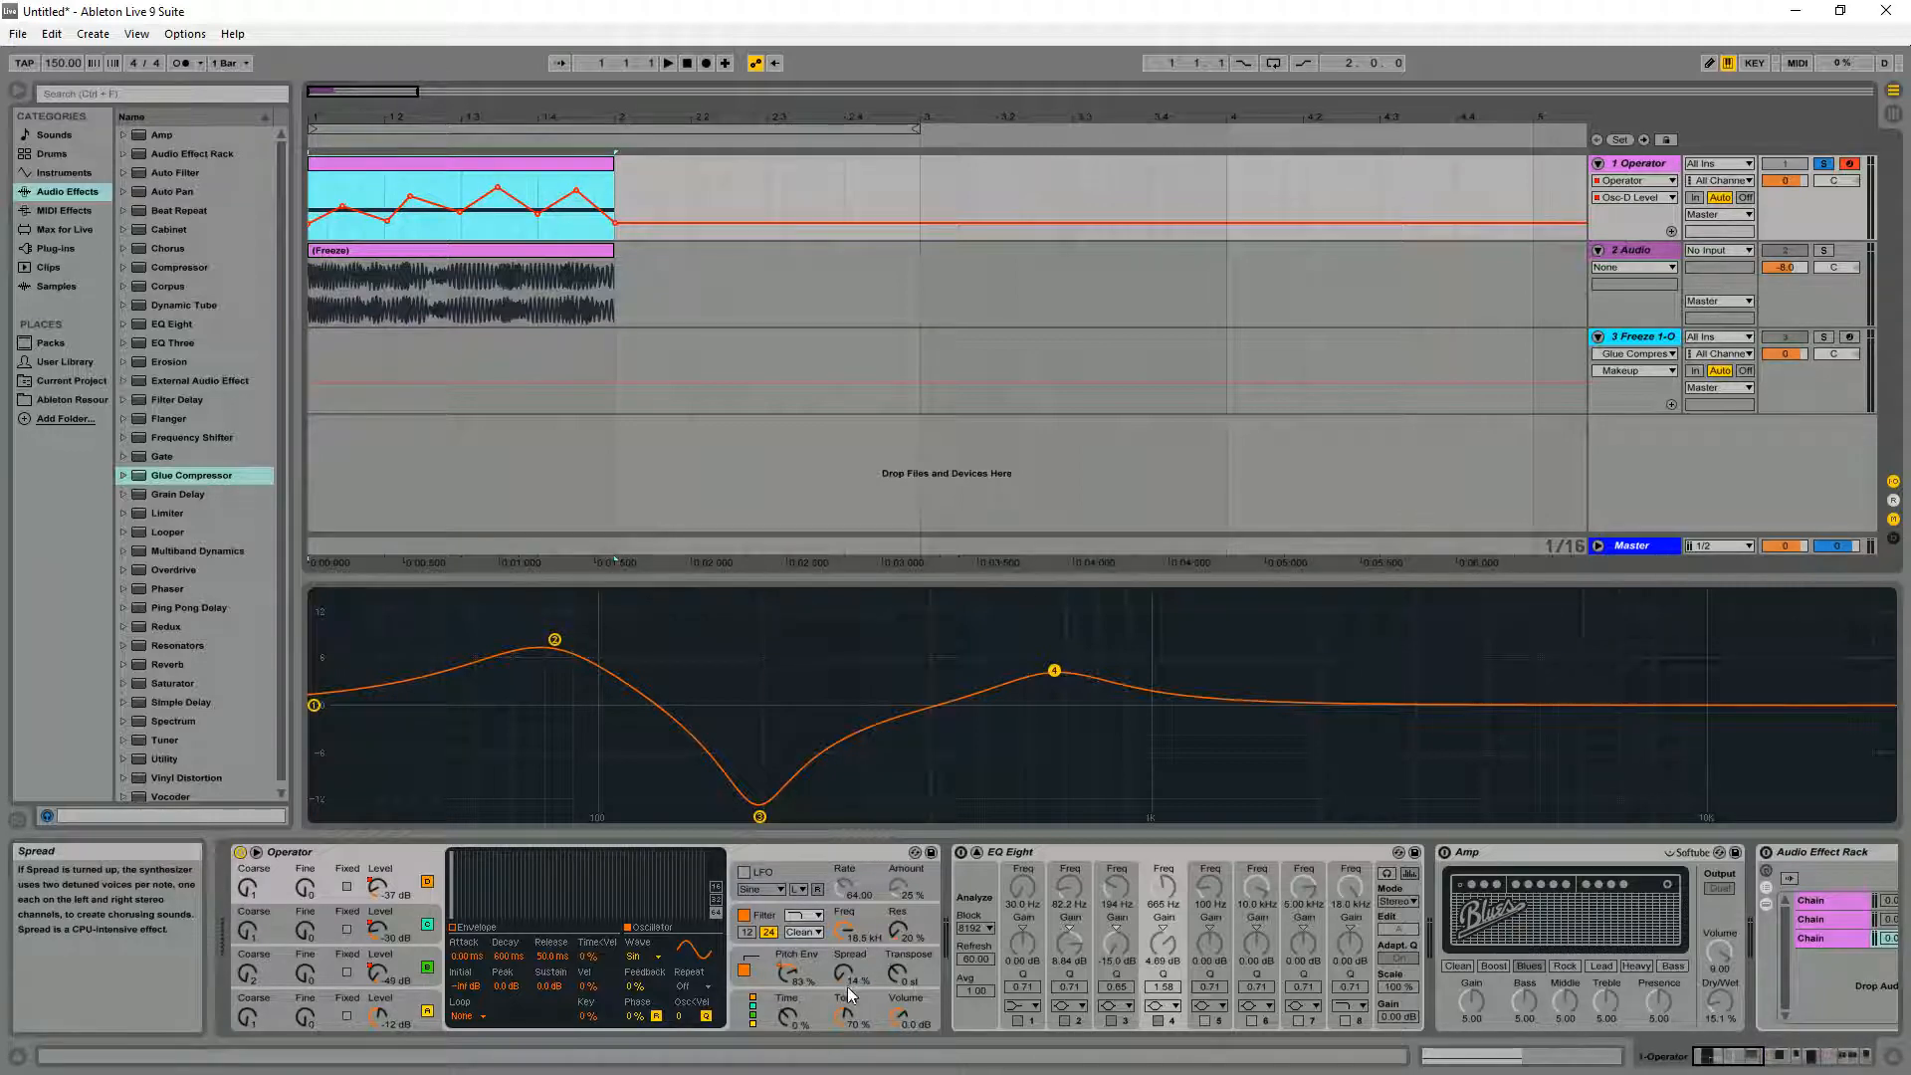
Inspect Operator's pitch envelope and play the first-bar clip with the effects bypassed
left_click(786, 978)
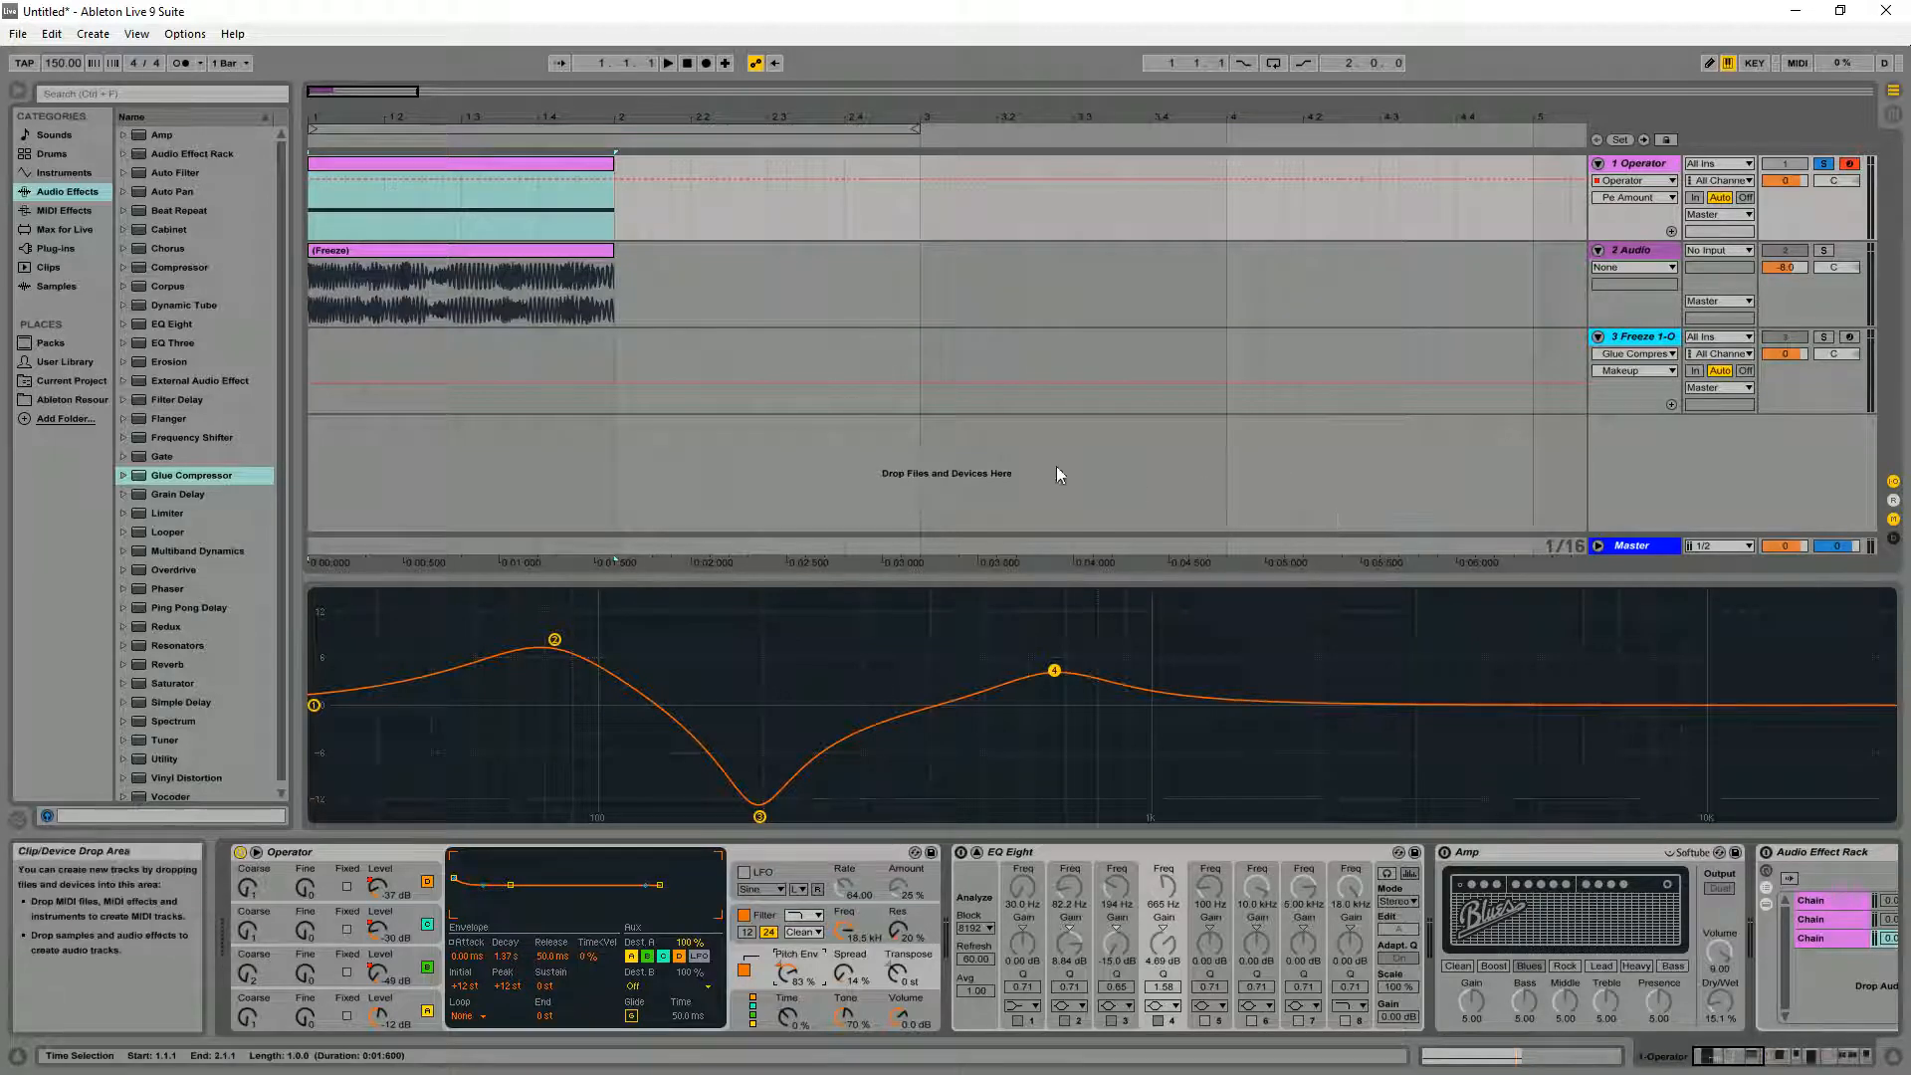
left_click(421, 166)
key("space")
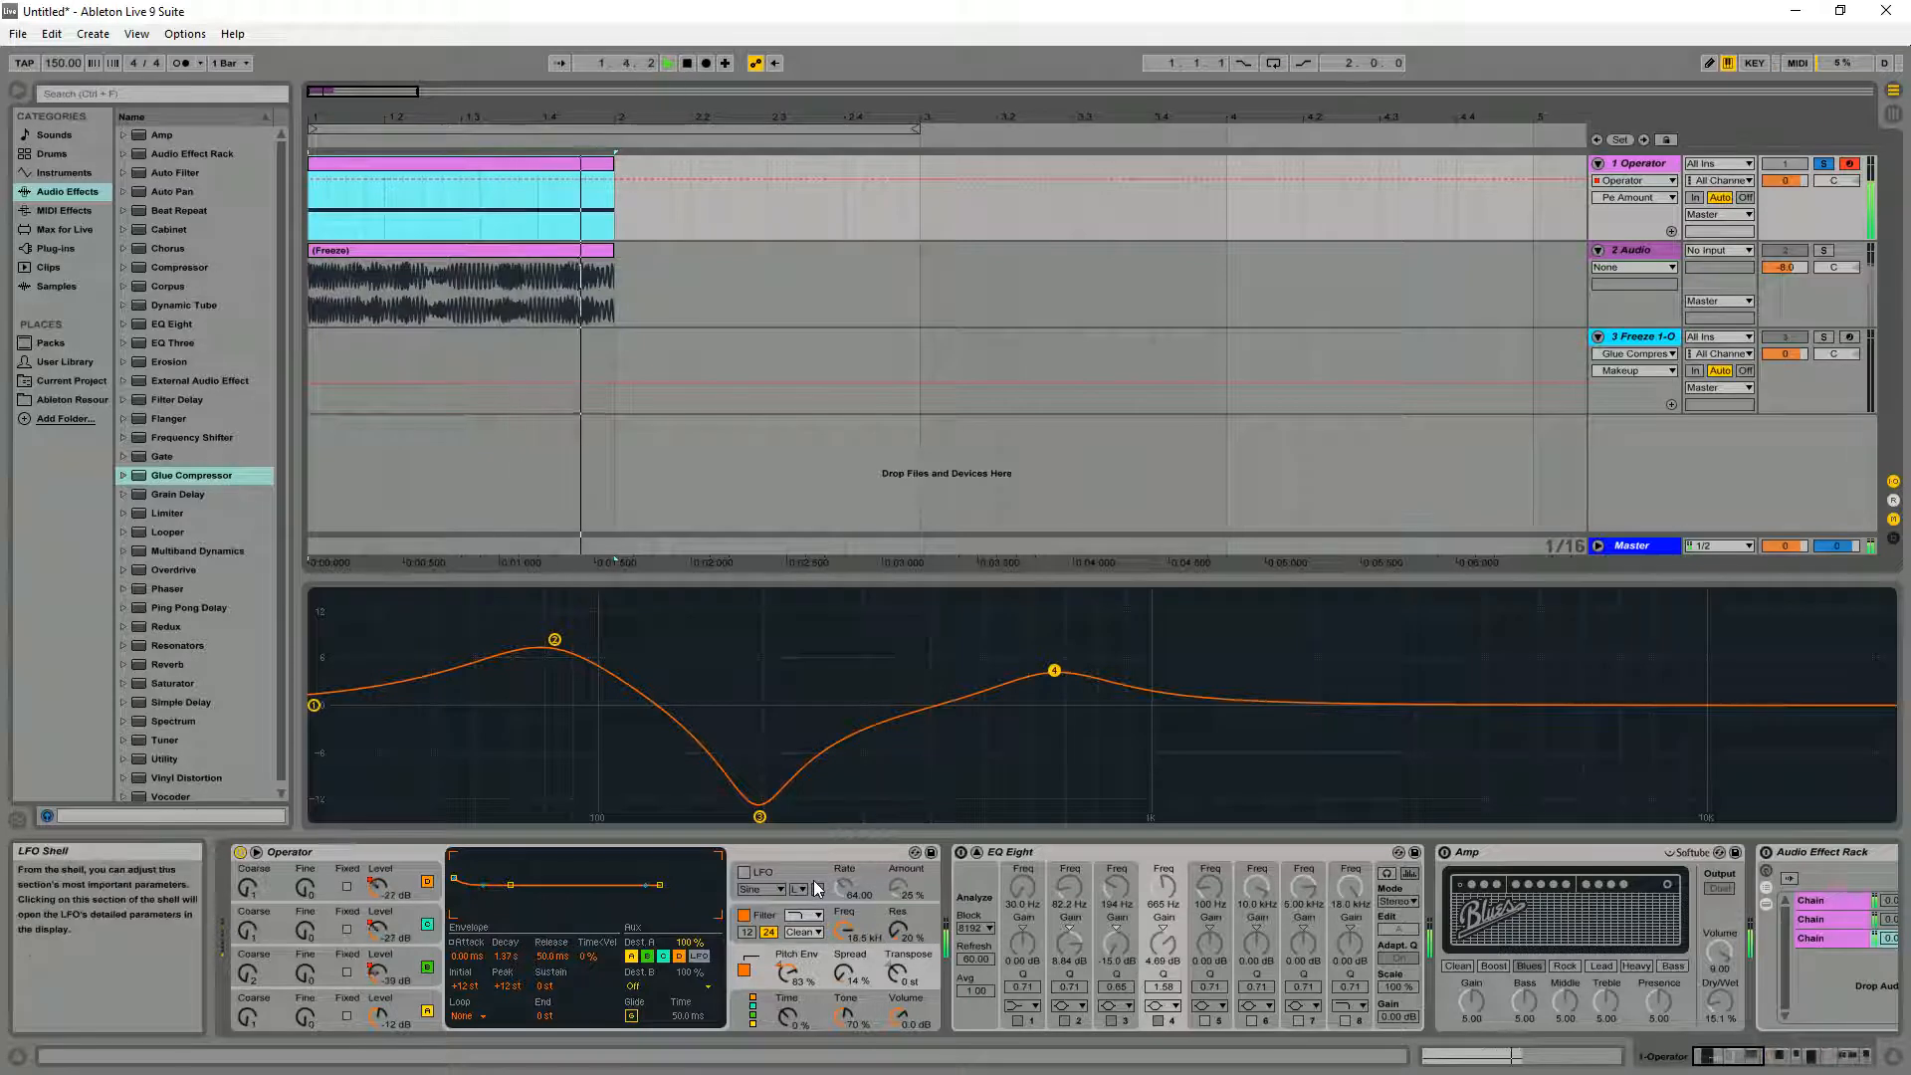
key("space")
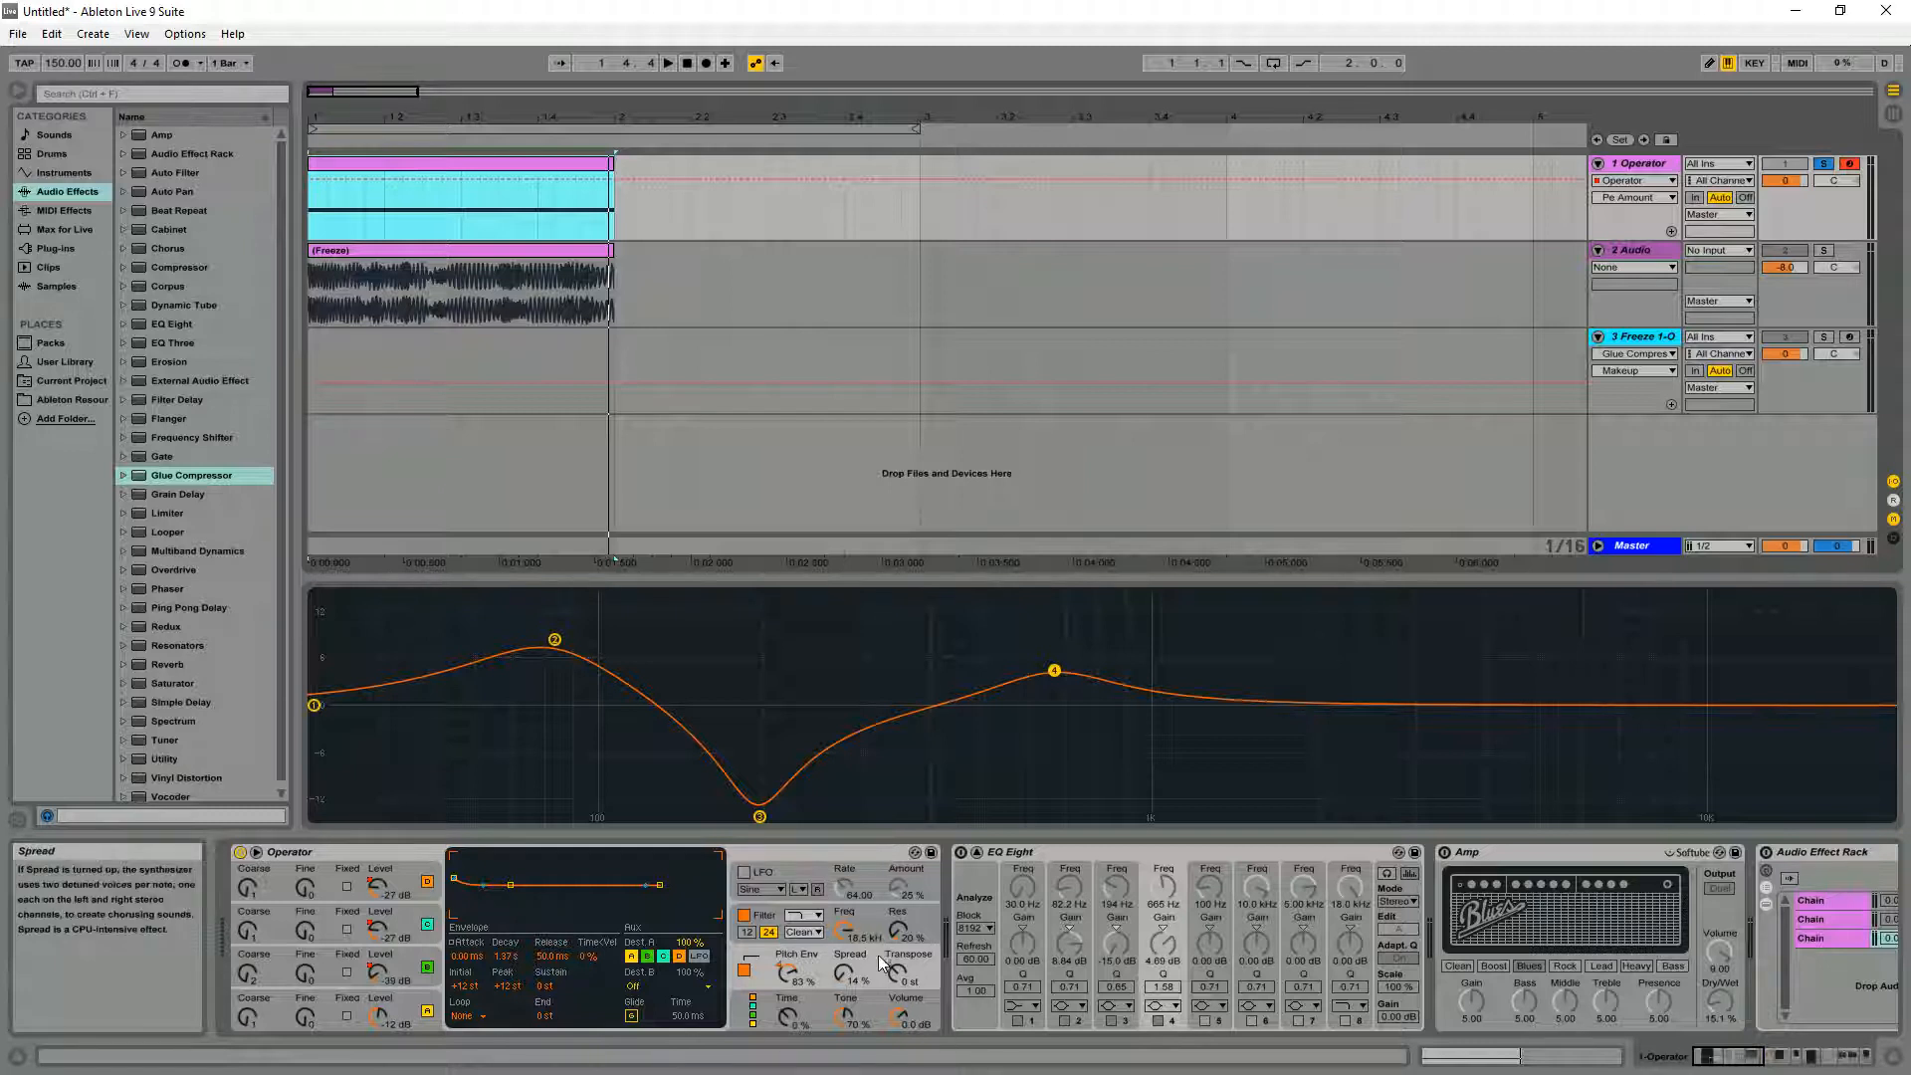
Reactivate EQ Eight on the 1 Operator track and switch off its filter band 1
left_click(961, 855)
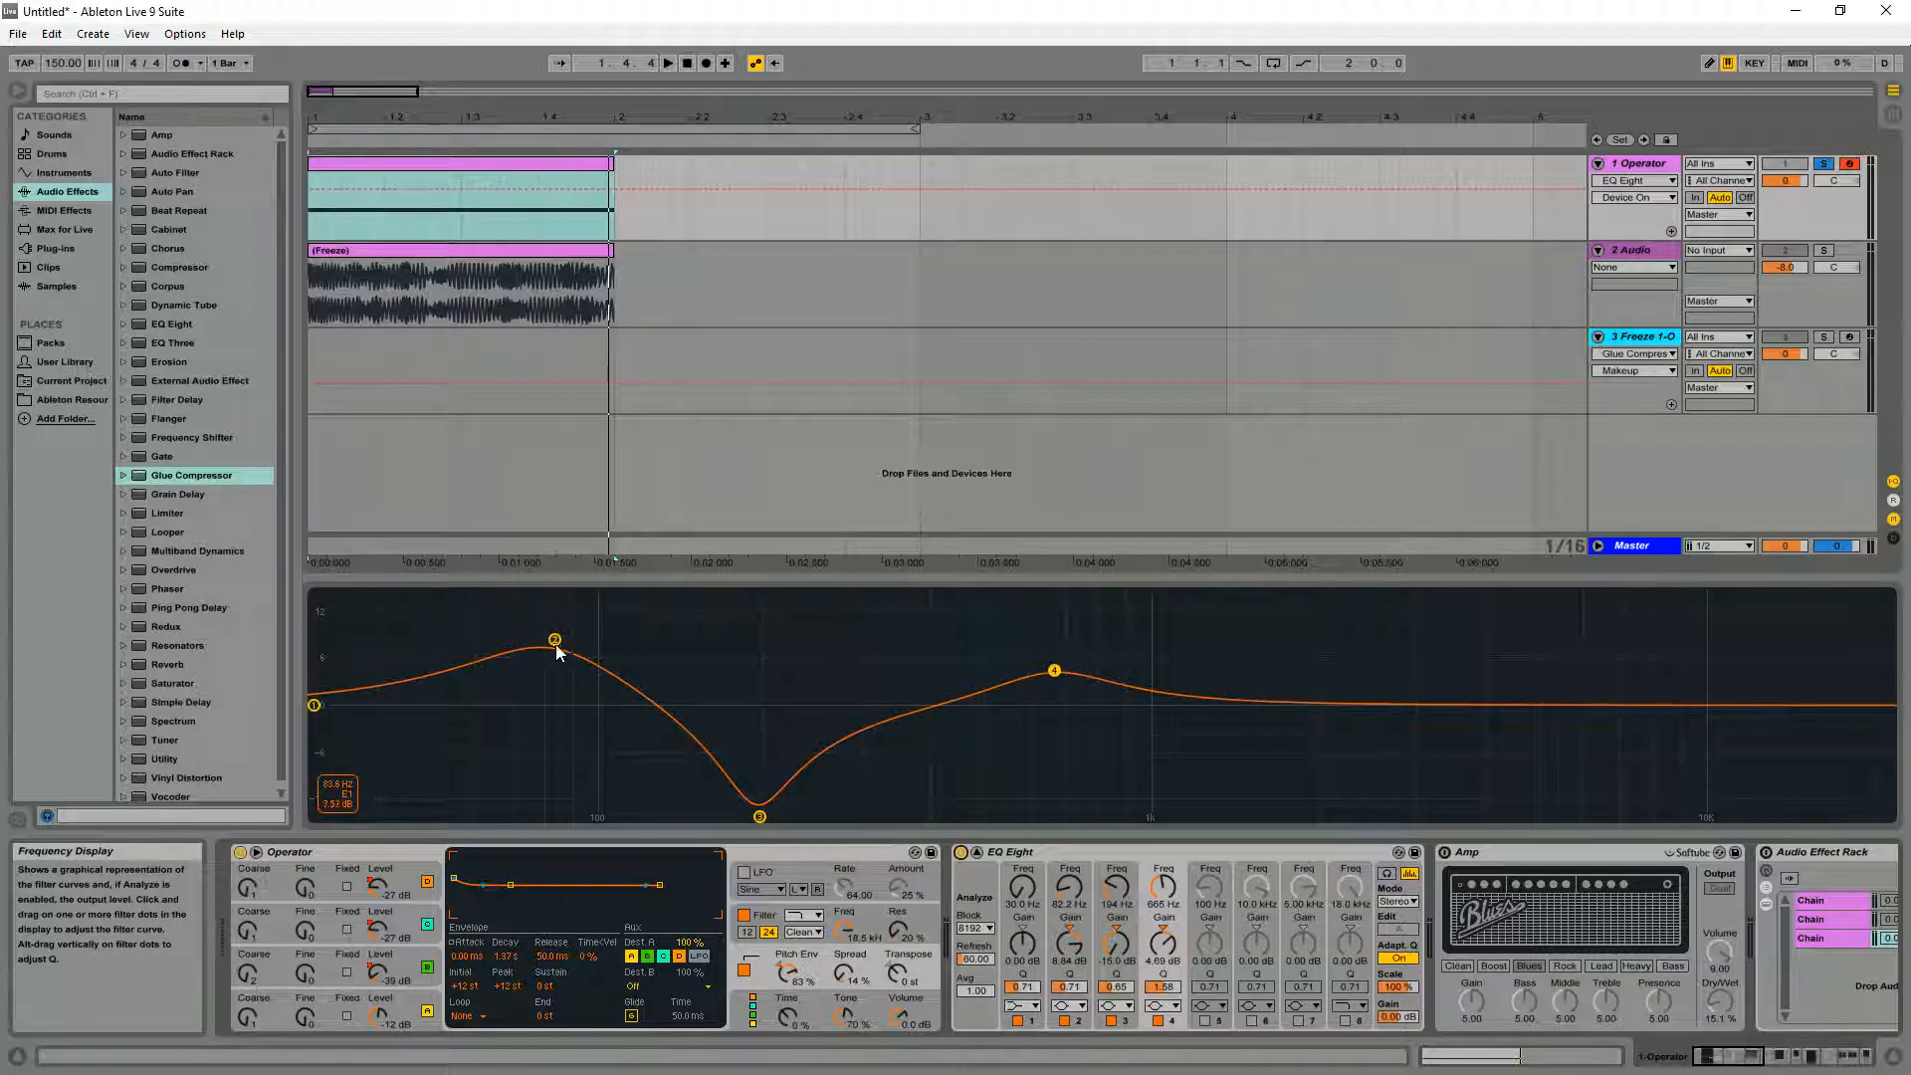
left_click(1017, 1021)
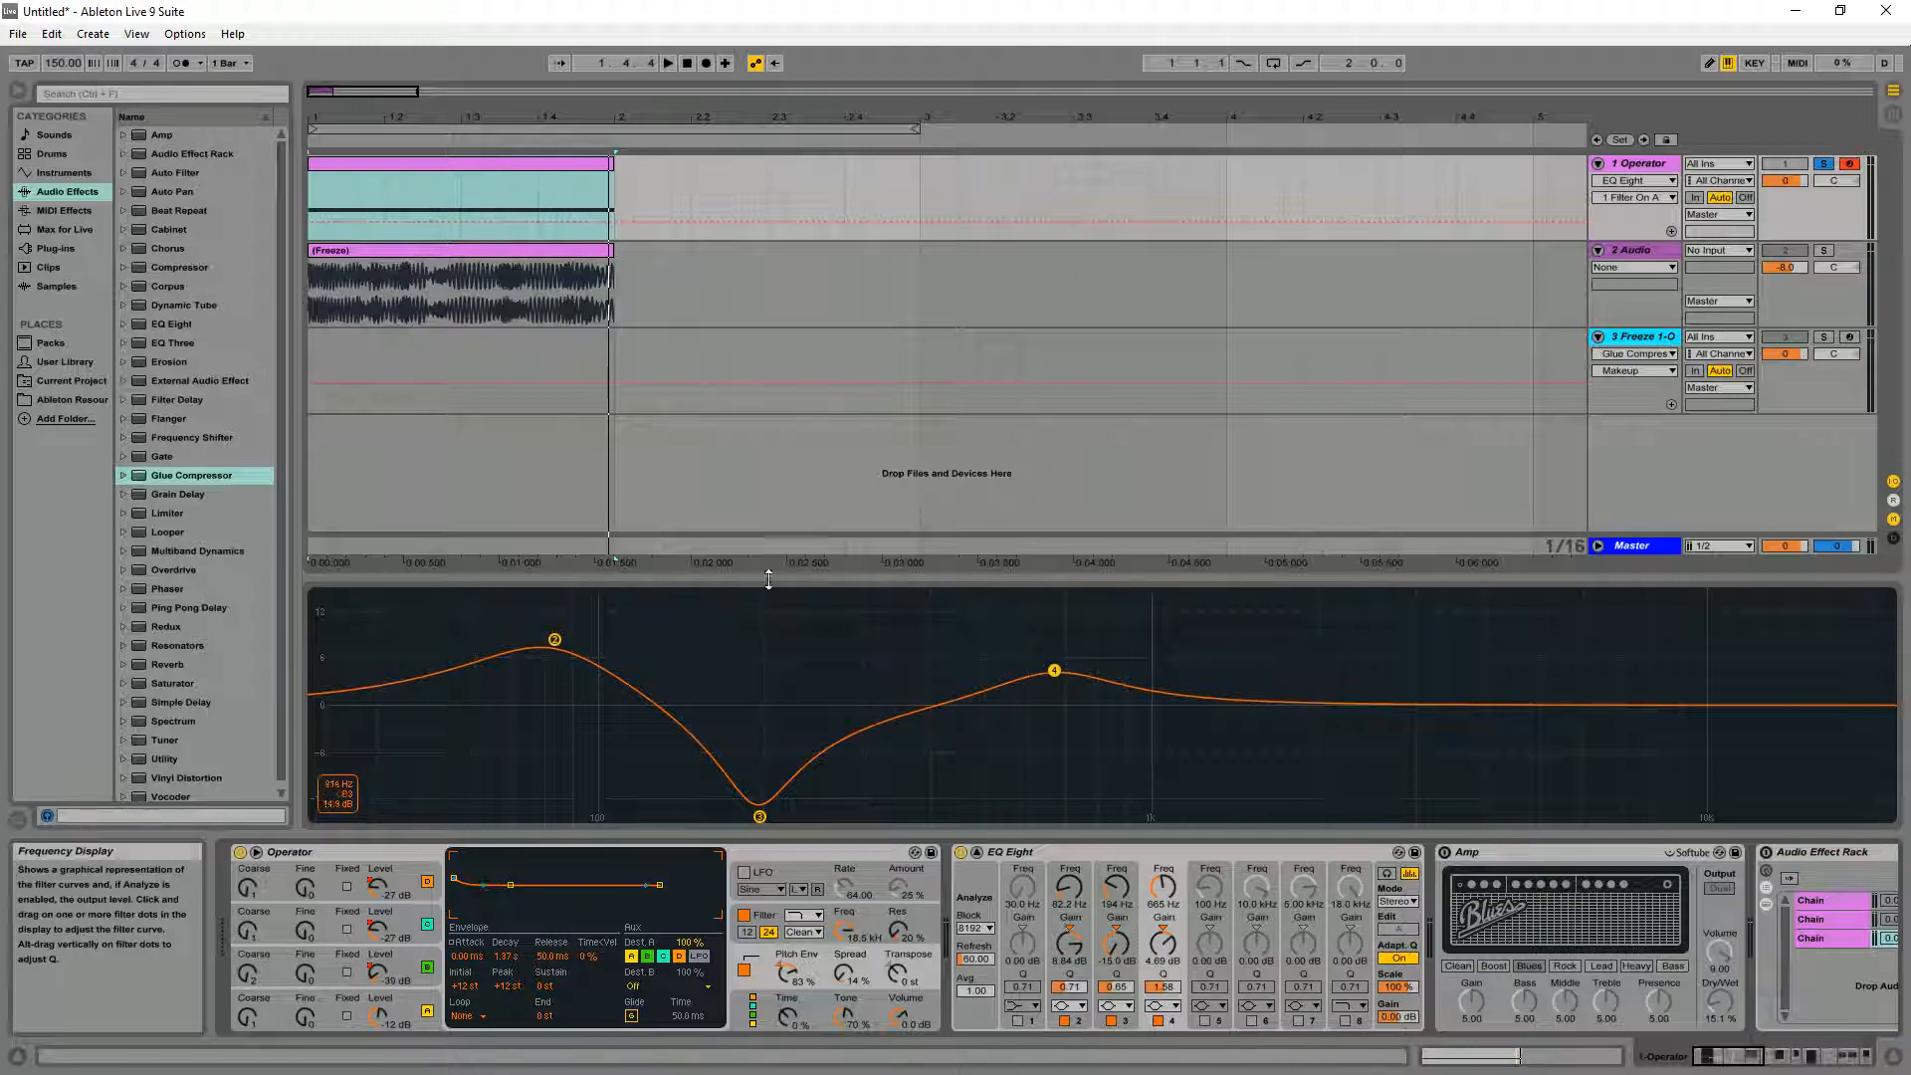
Play the Operator clip, comparing the sound with EQ Eight bypassed and active, and leave EQ Eight on
left_click(329, 165)
key("space")
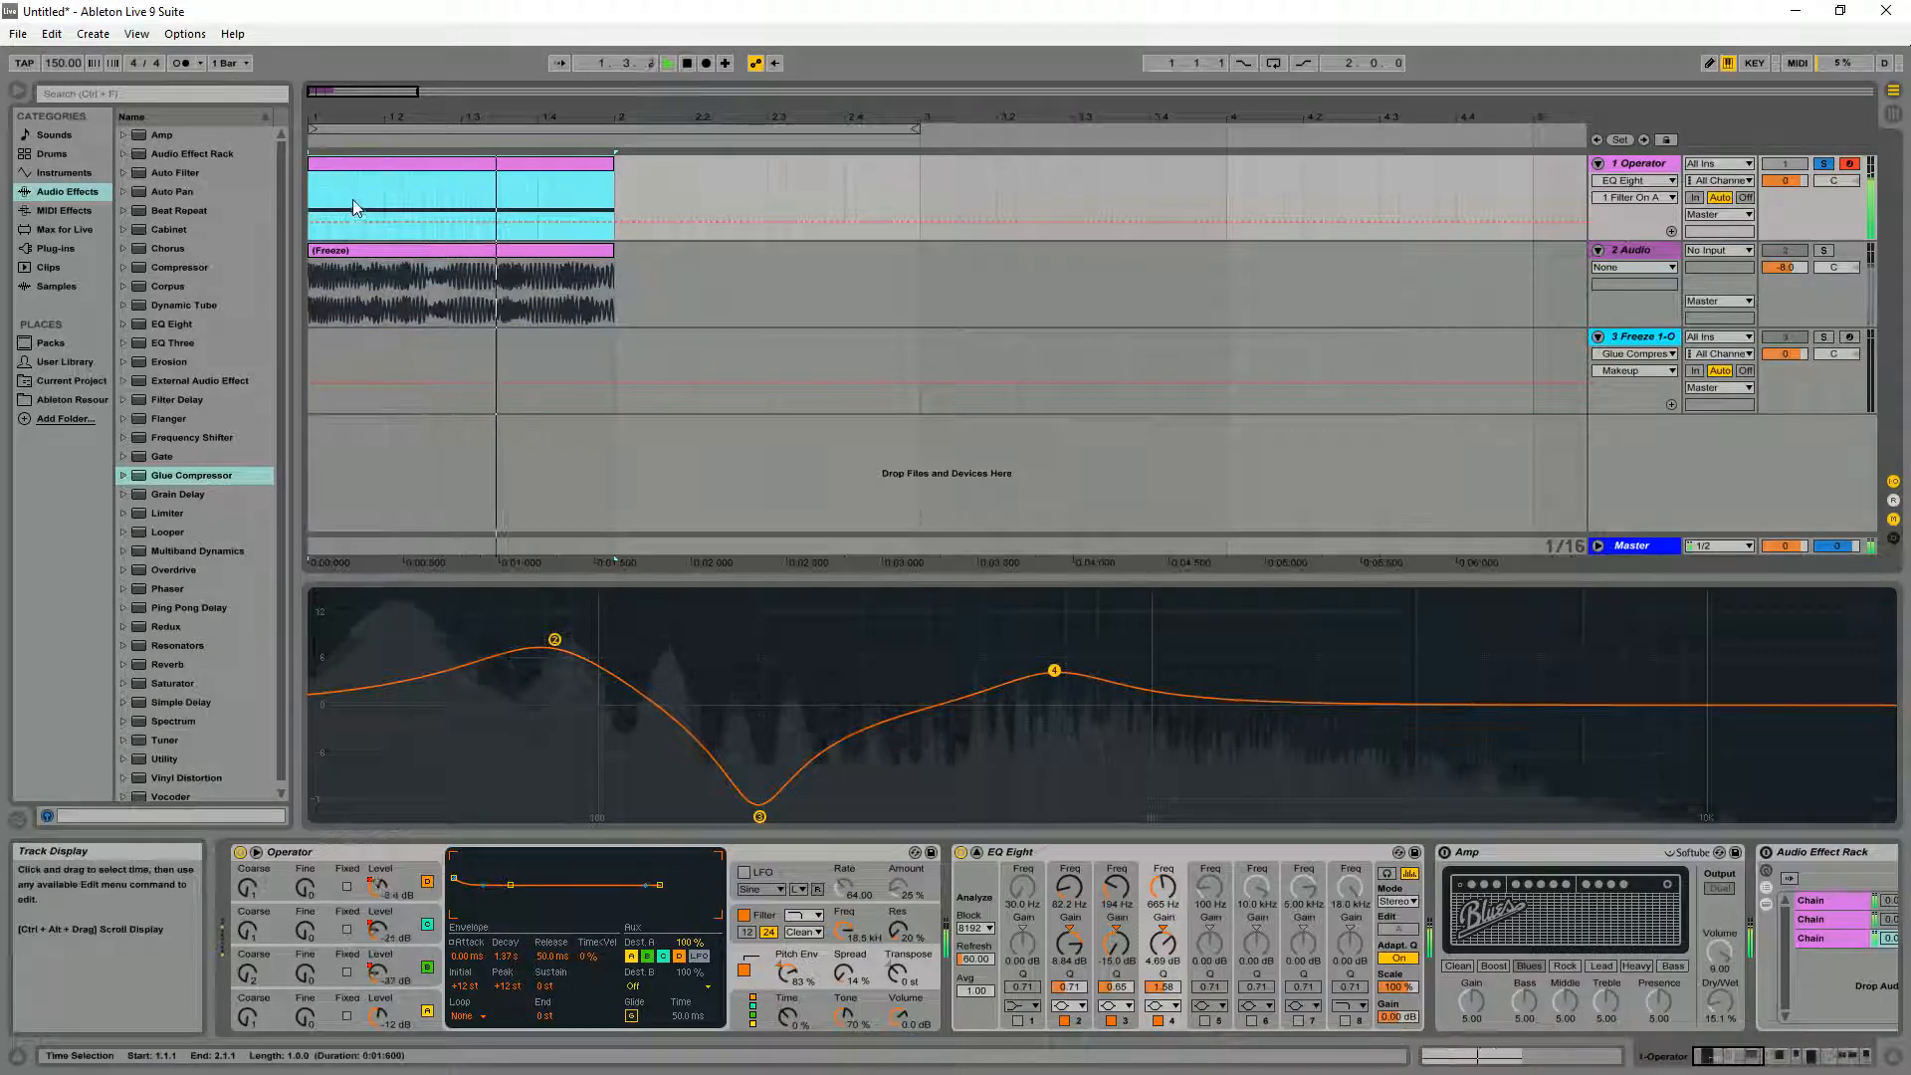
left_click(962, 853)
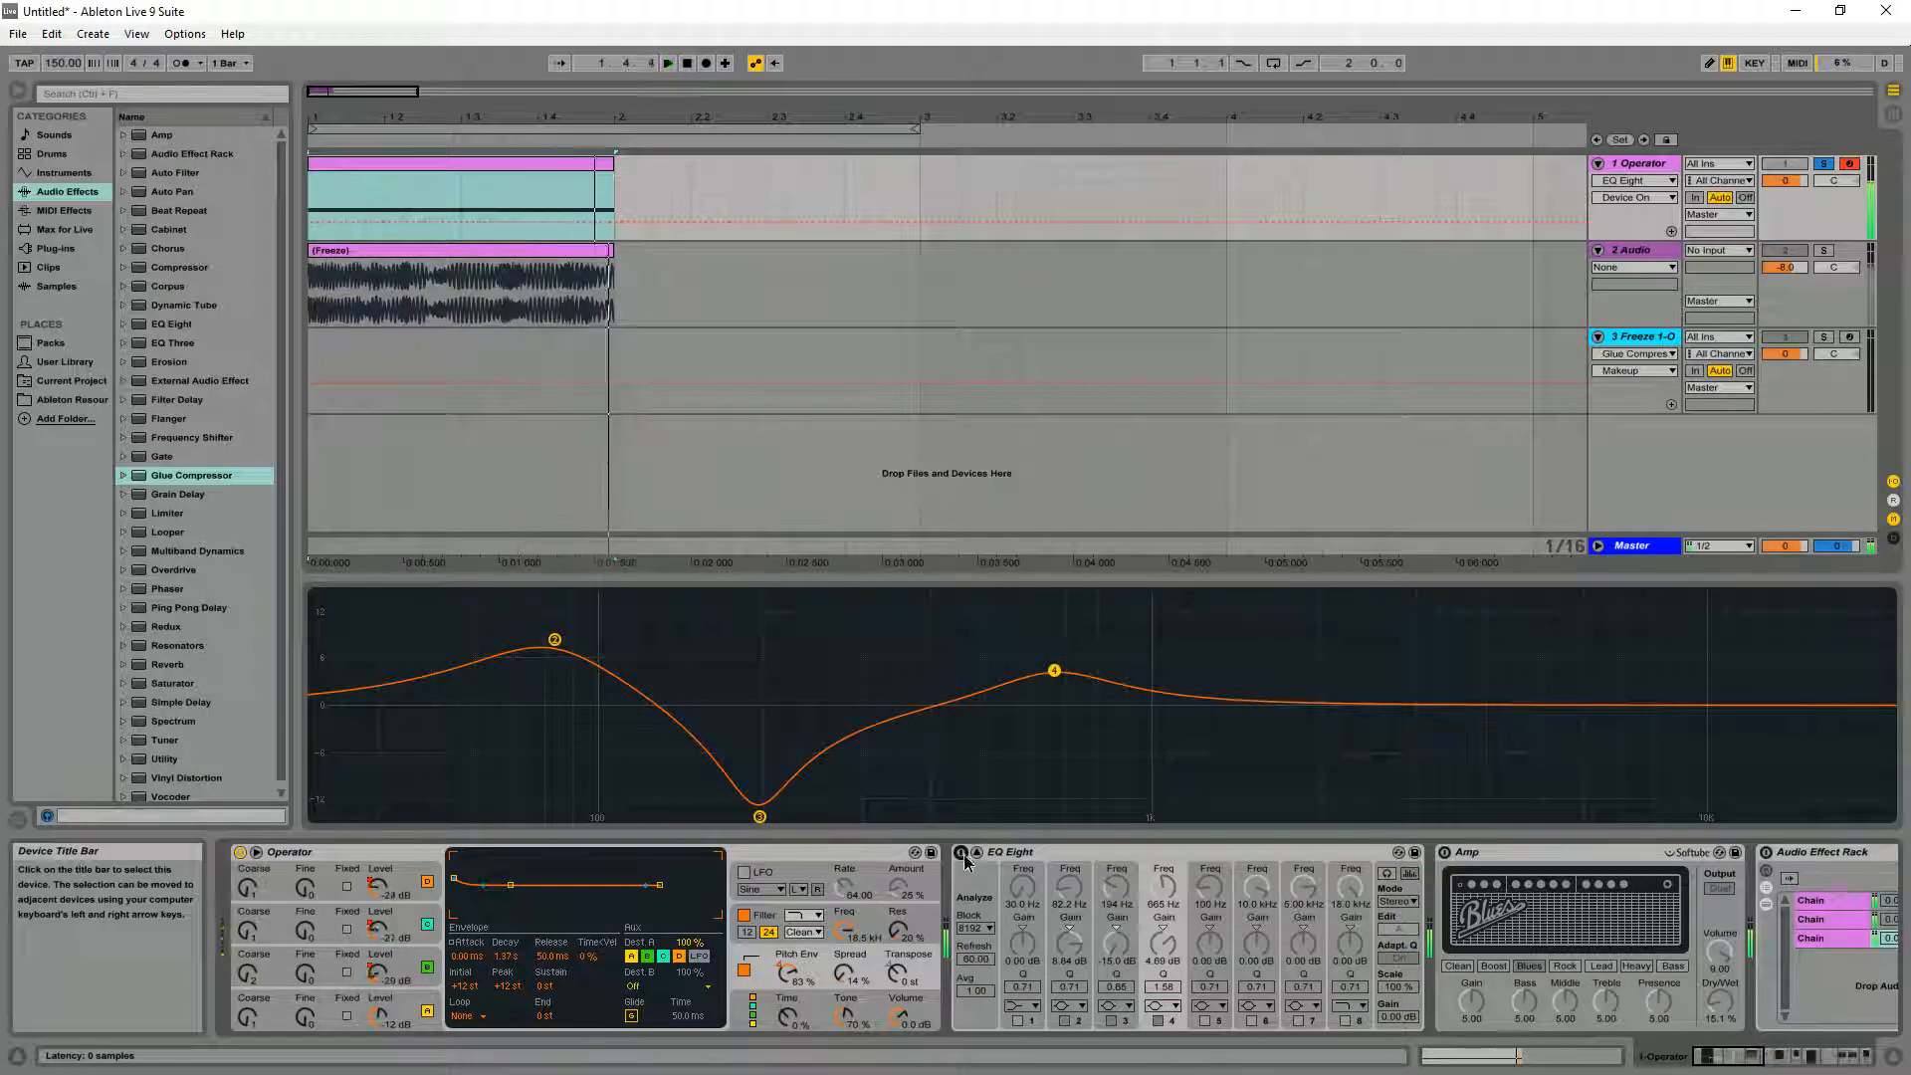
left_click(962, 853)
key("space")
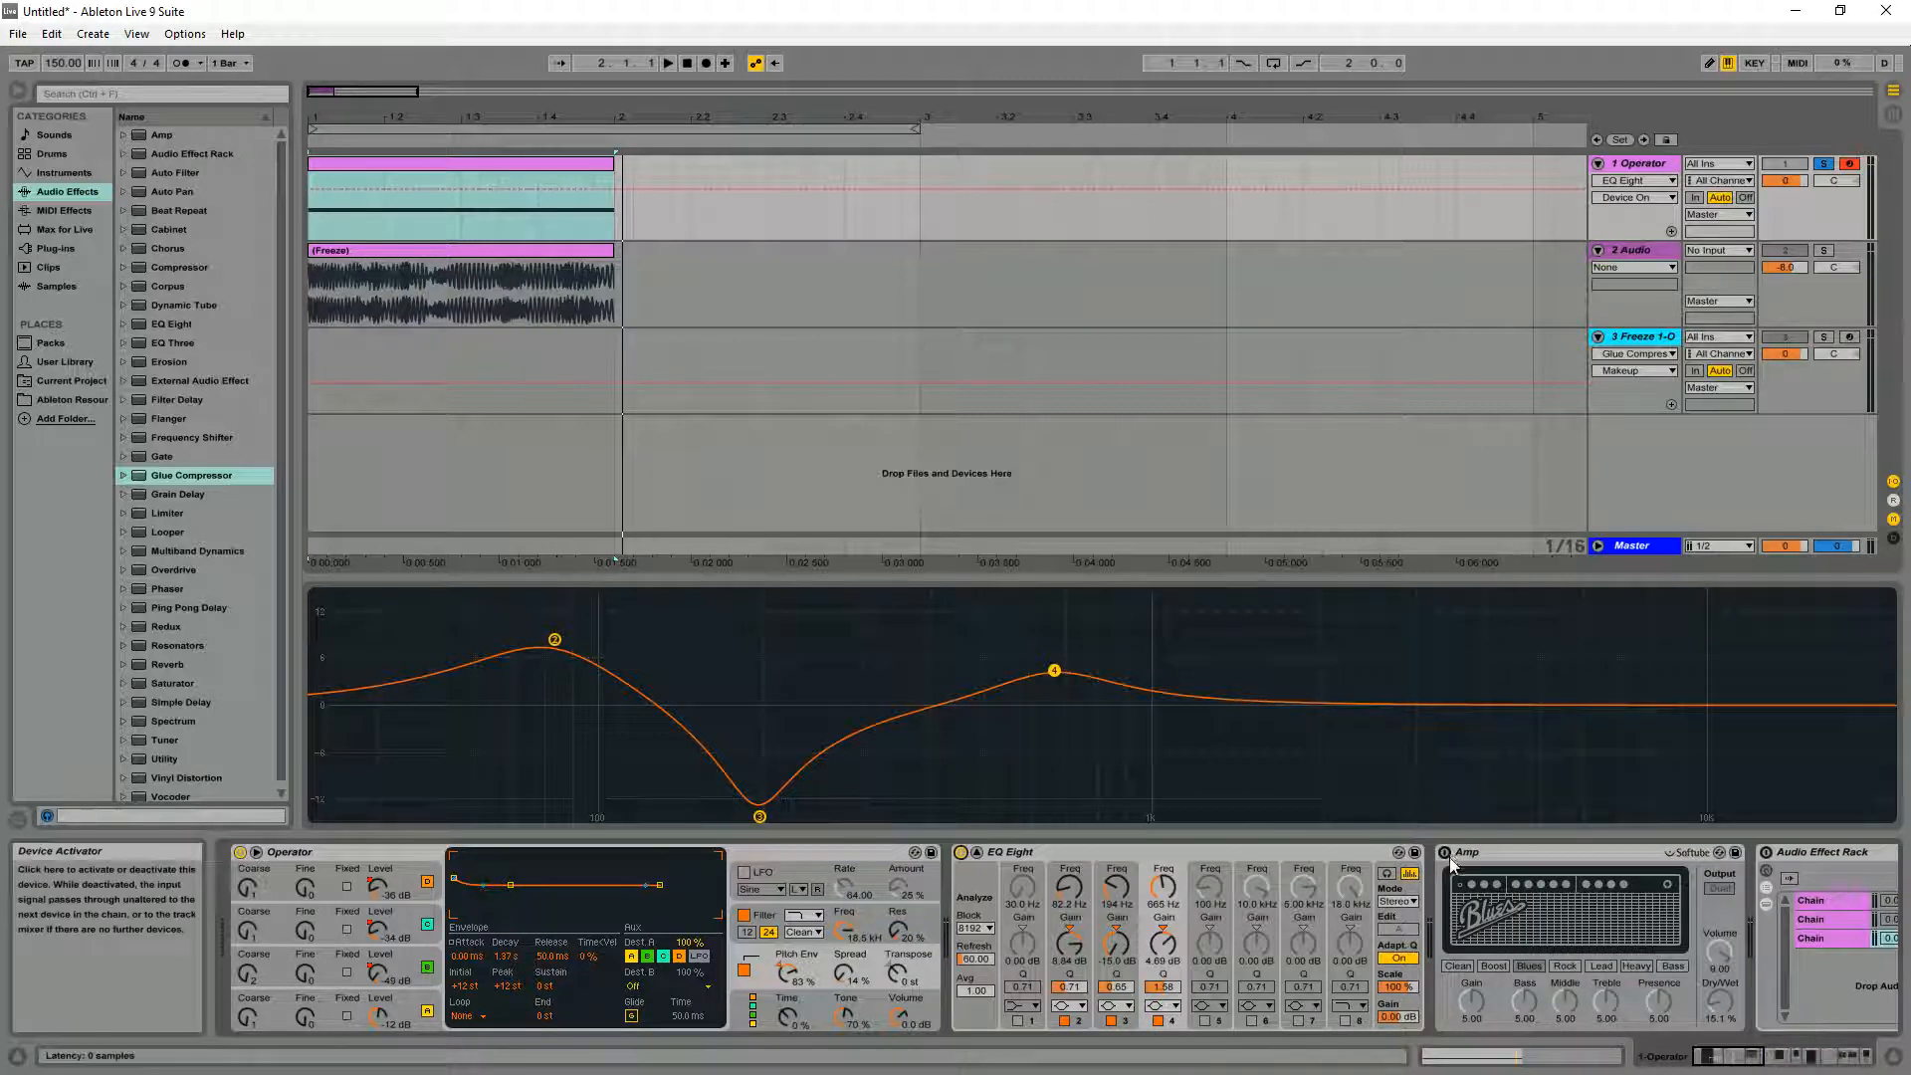
Reactivate the Amp on the 1 Operator track and play the first-bar clip through it
left_click(1755, 1059)
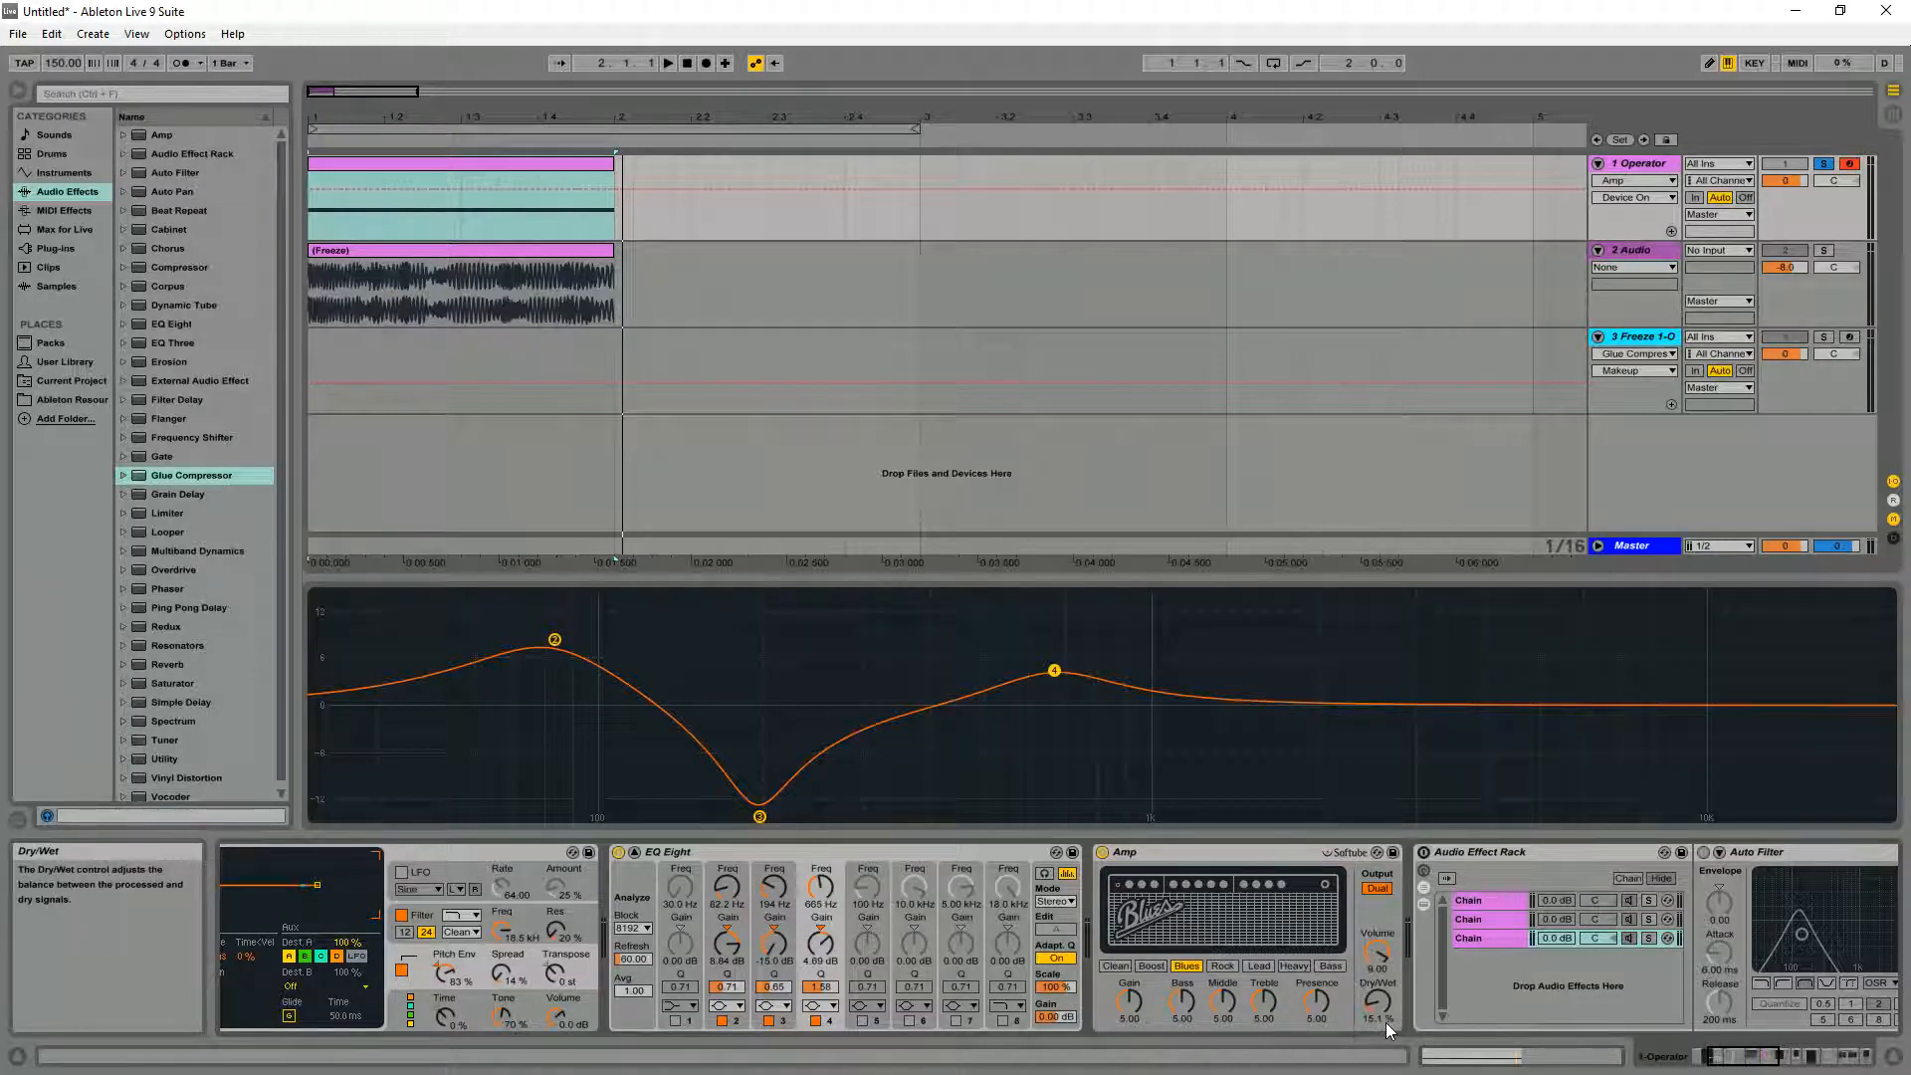
left_click_drag(1738, 1058, 1749, 1059)
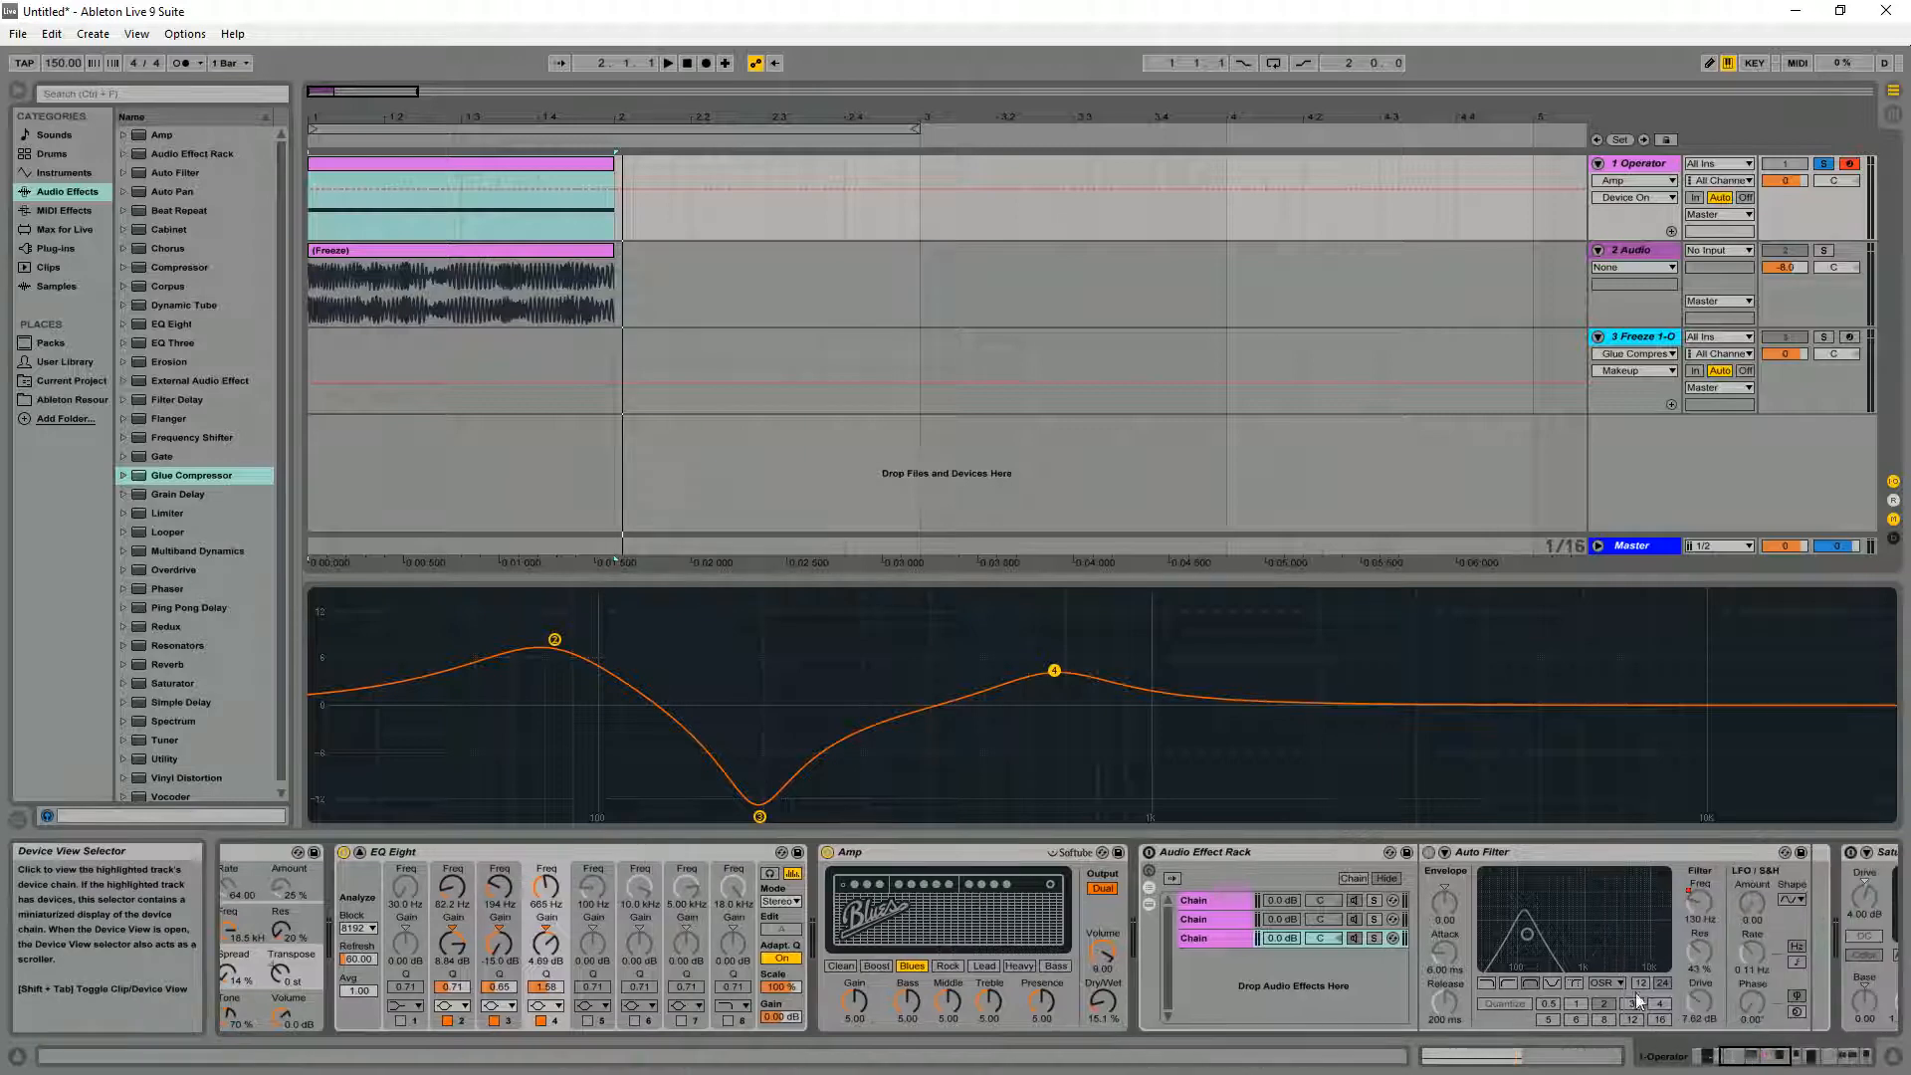
left_click(392, 179)
key("space")
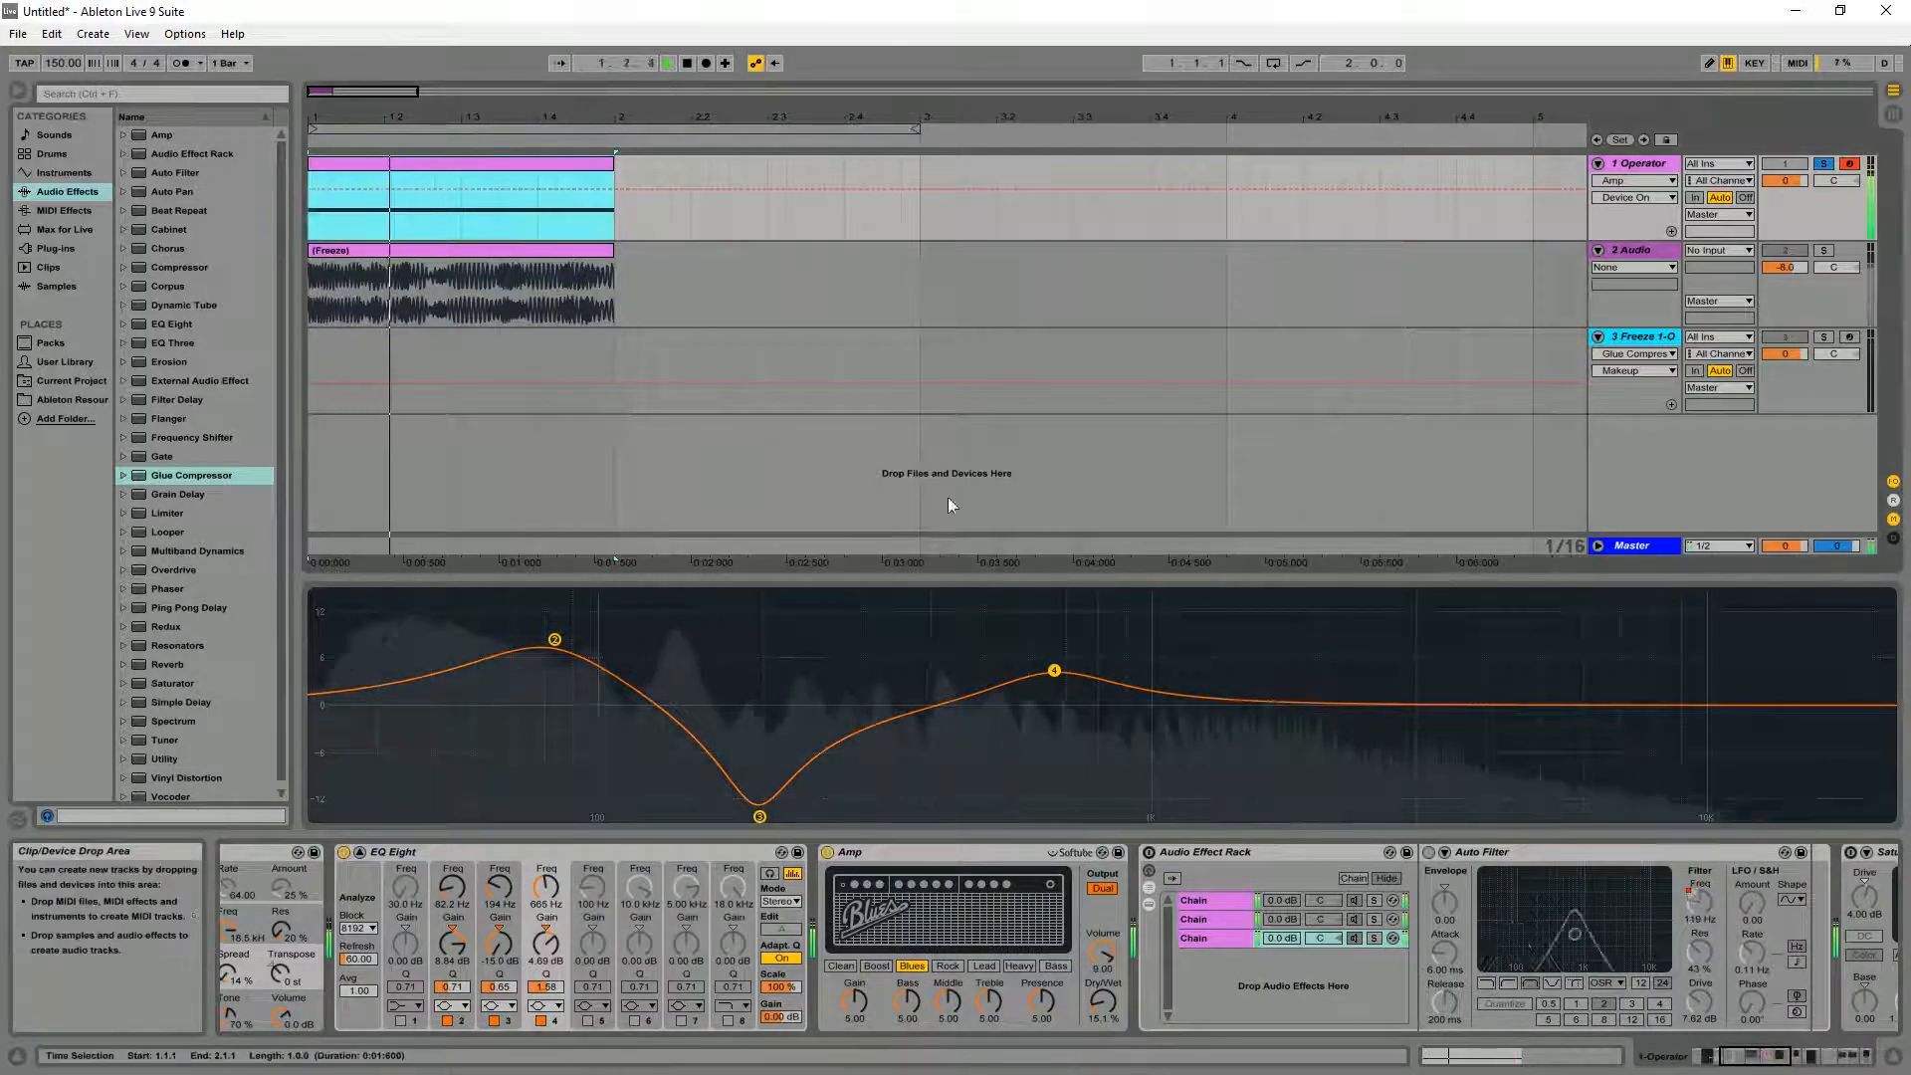
key("space")
Reactivate the Audio Effect Rack after the Amp and inspect the Auto Filters in its first two chains, including the second chain's frequency automation
left_click(1149, 853)
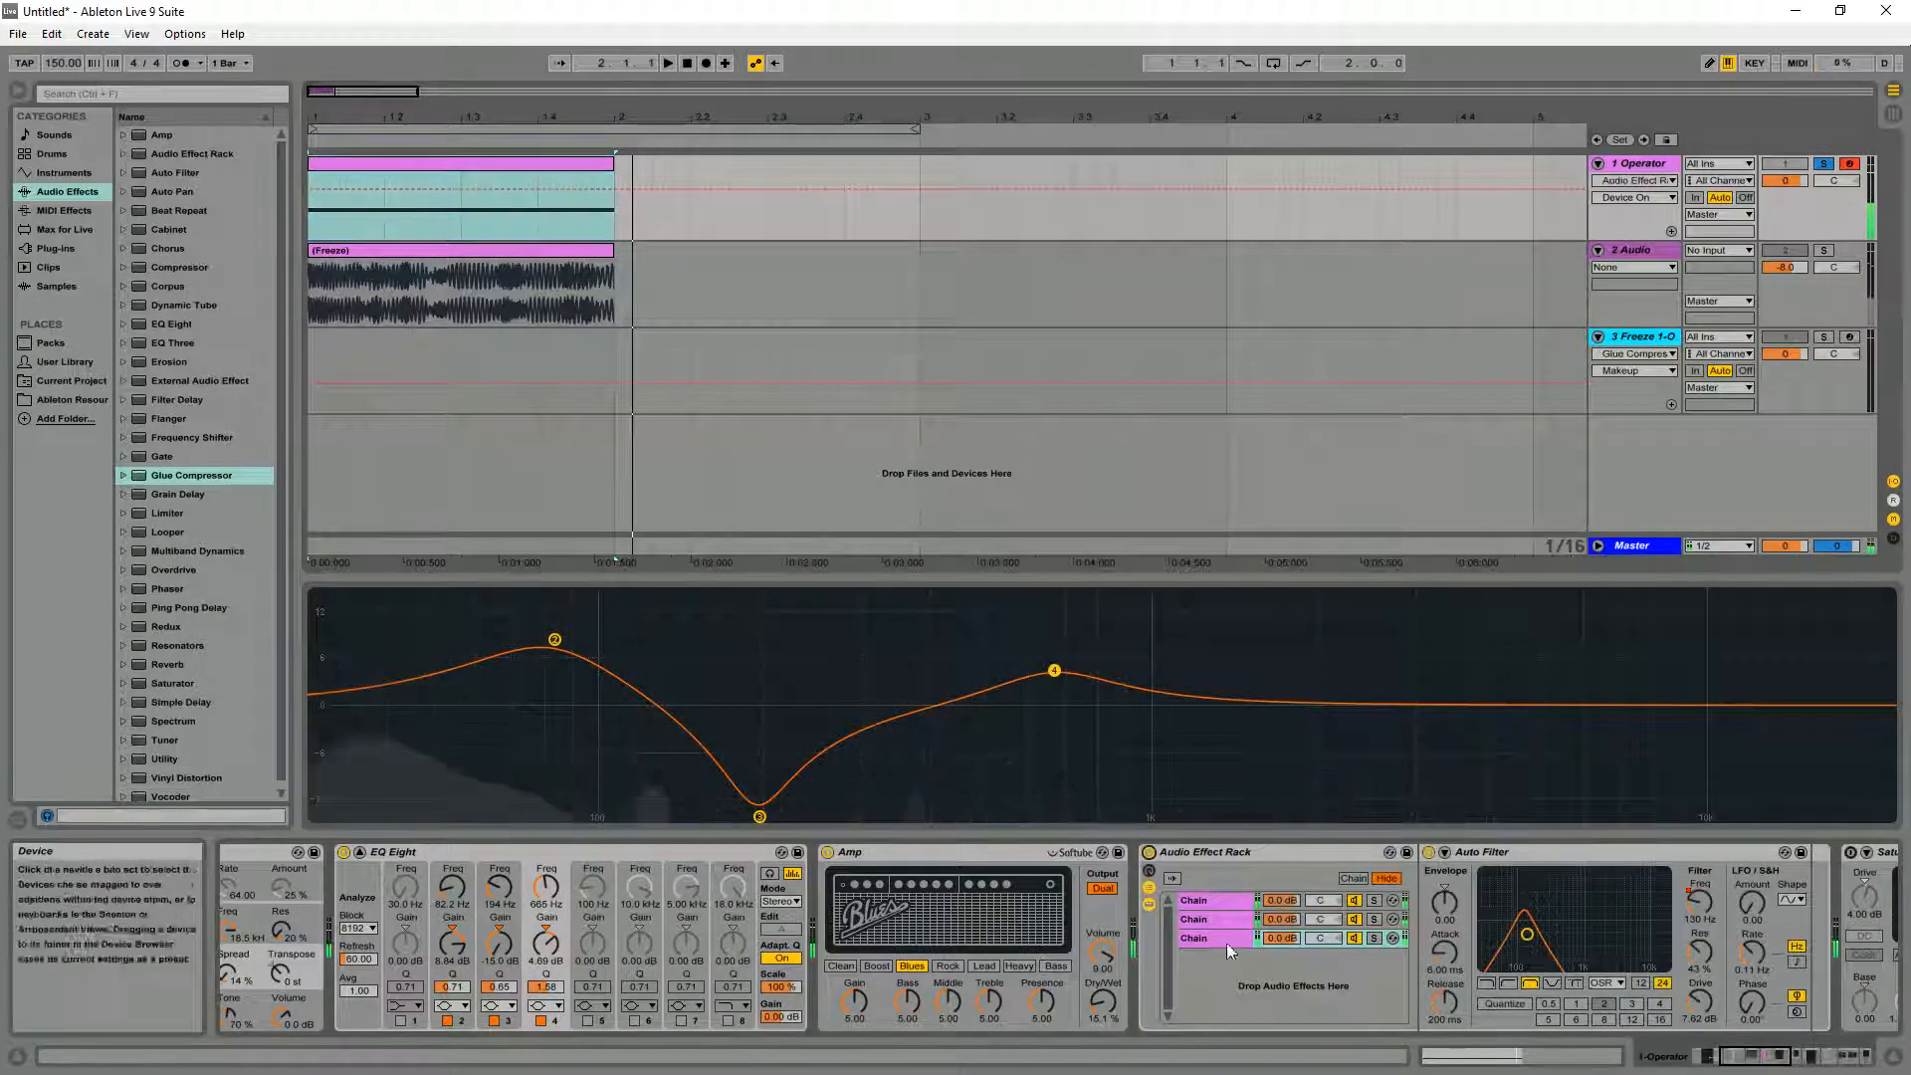
left_click(1210, 898)
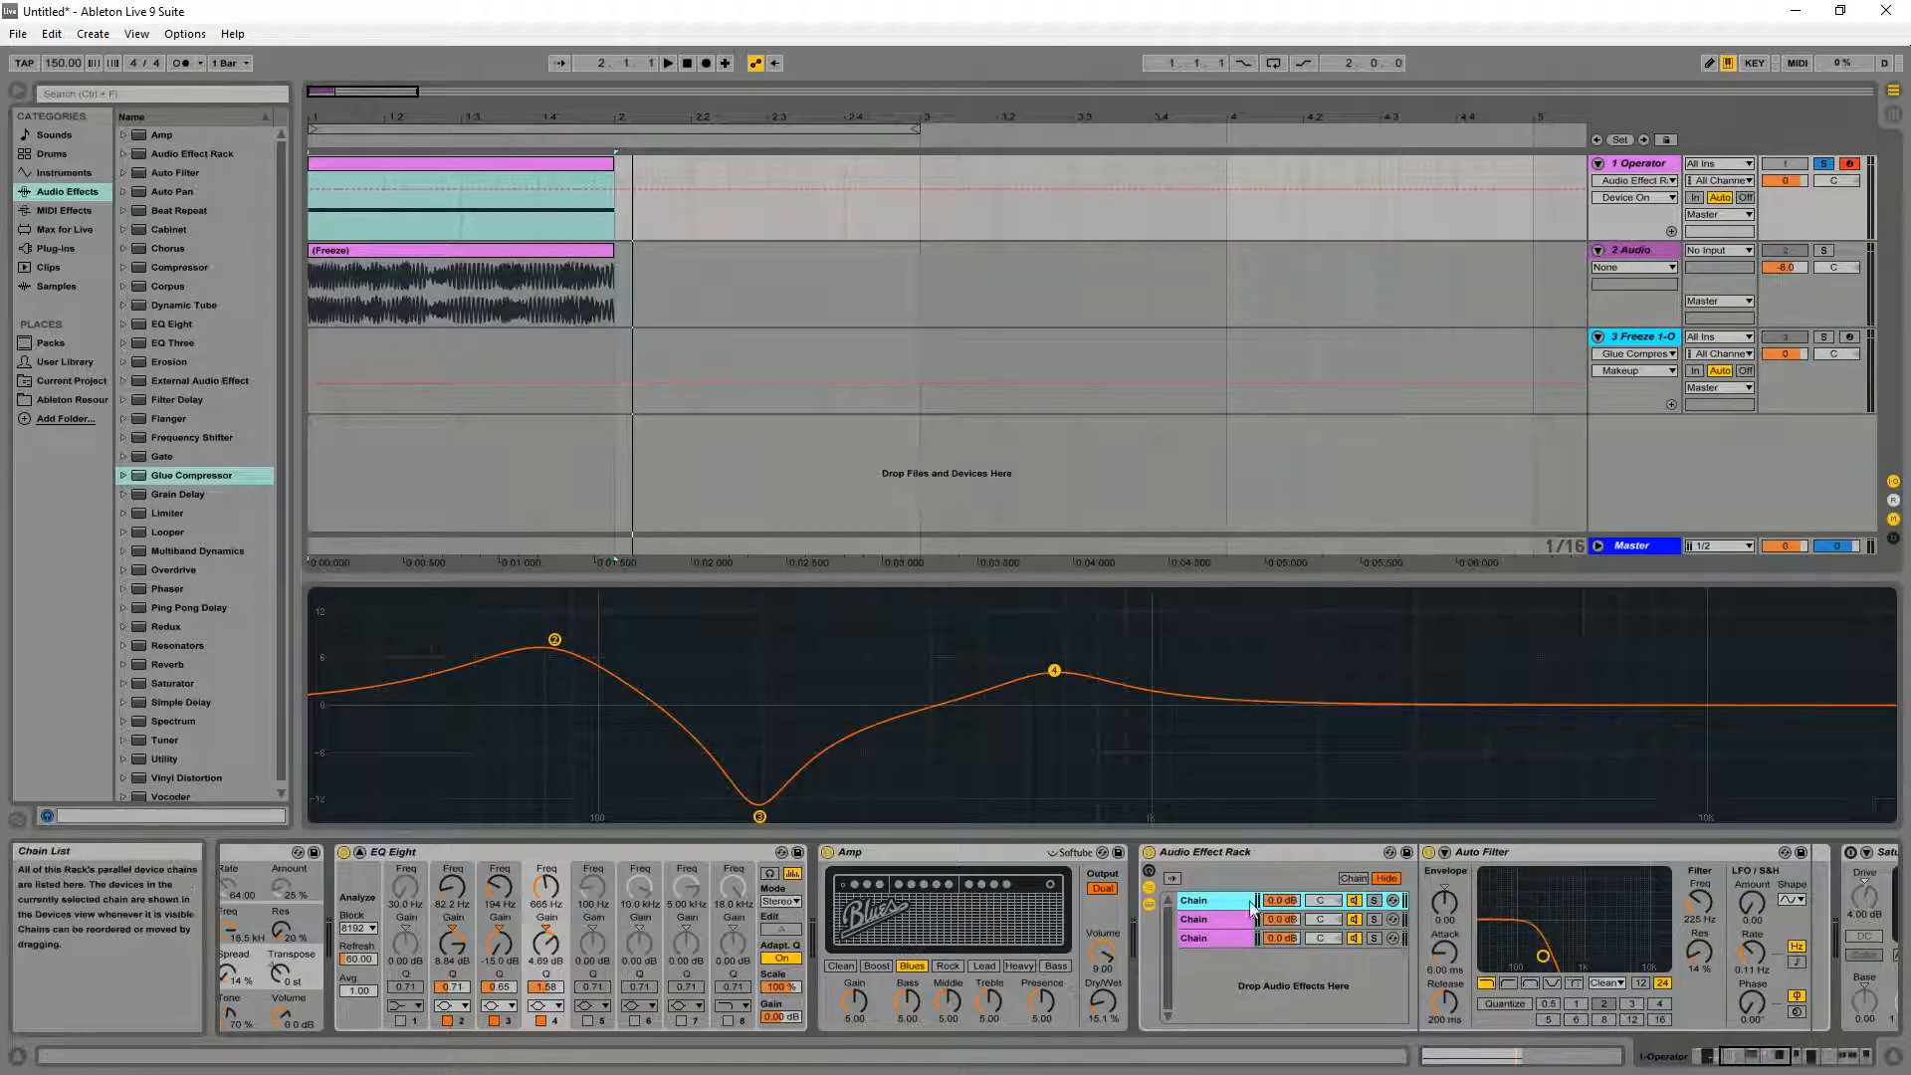
left_click(1199, 920)
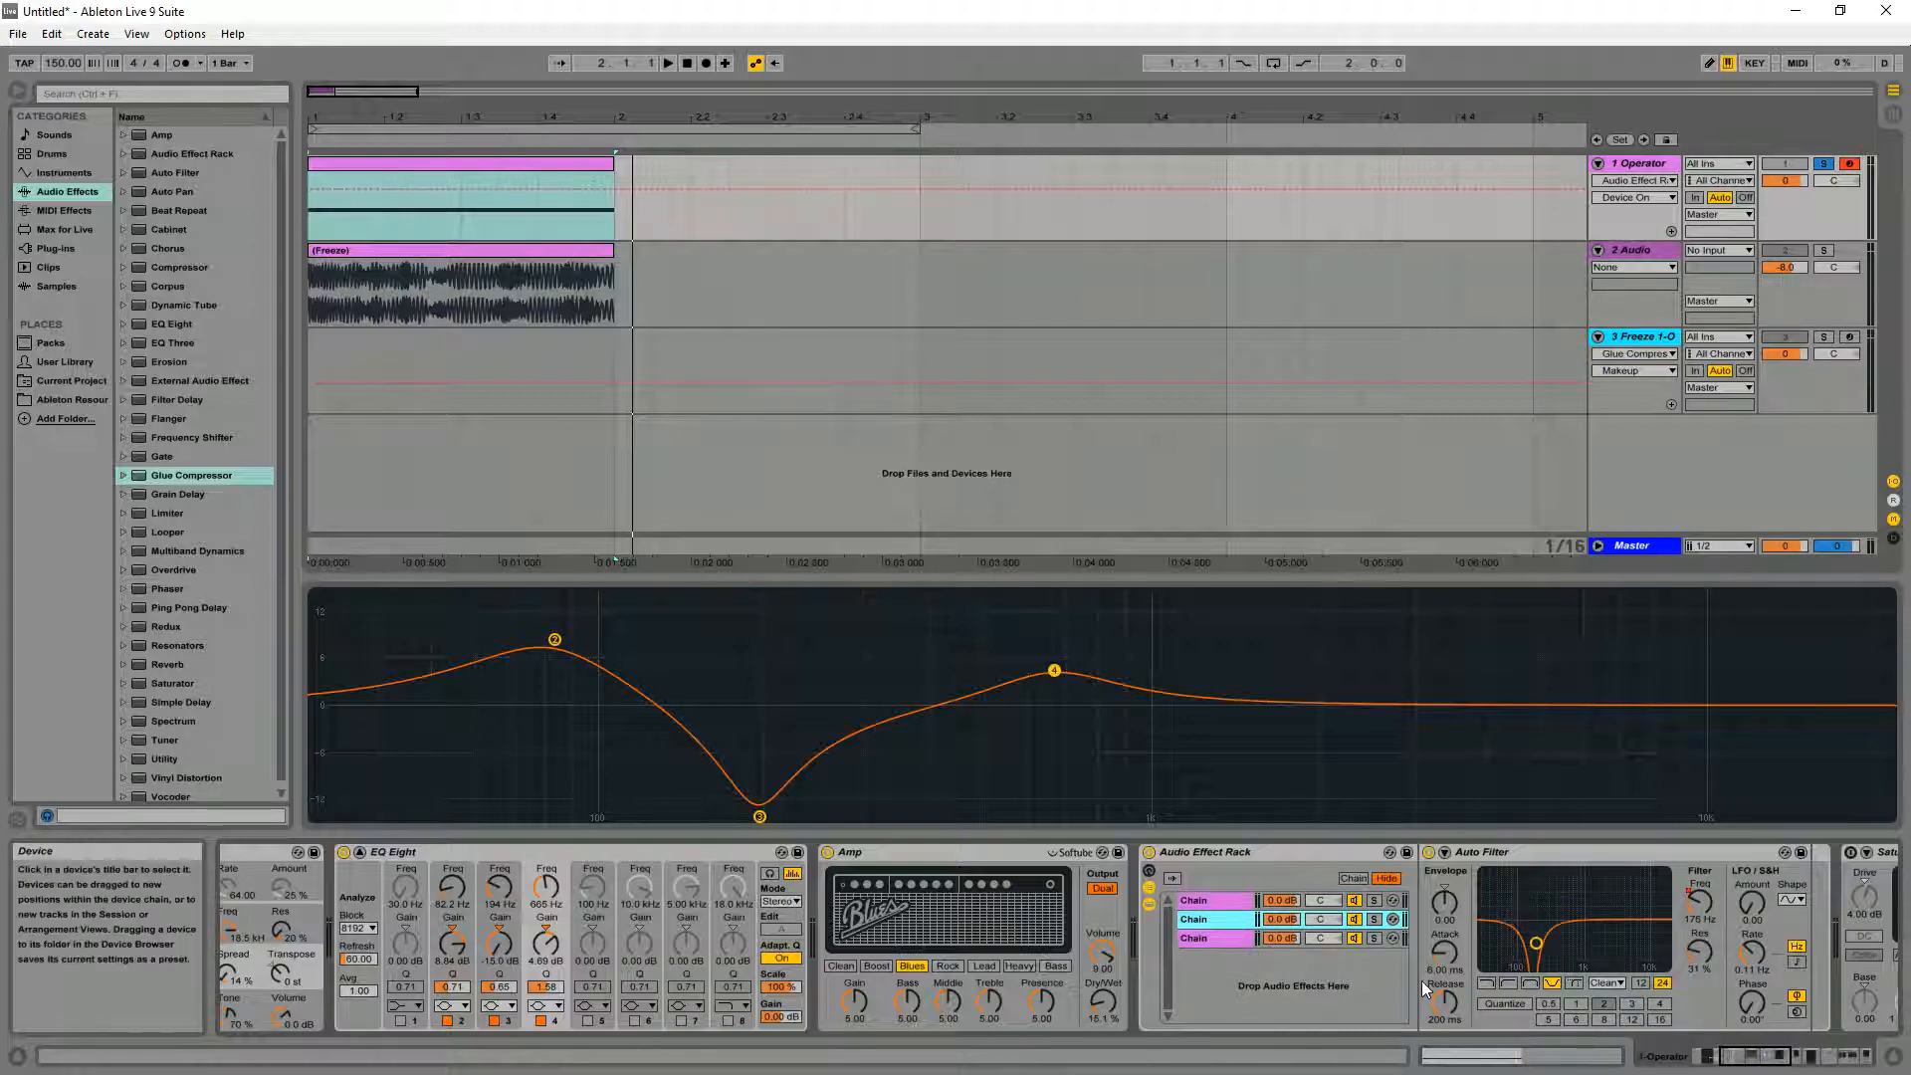
left_click(1587, 926)
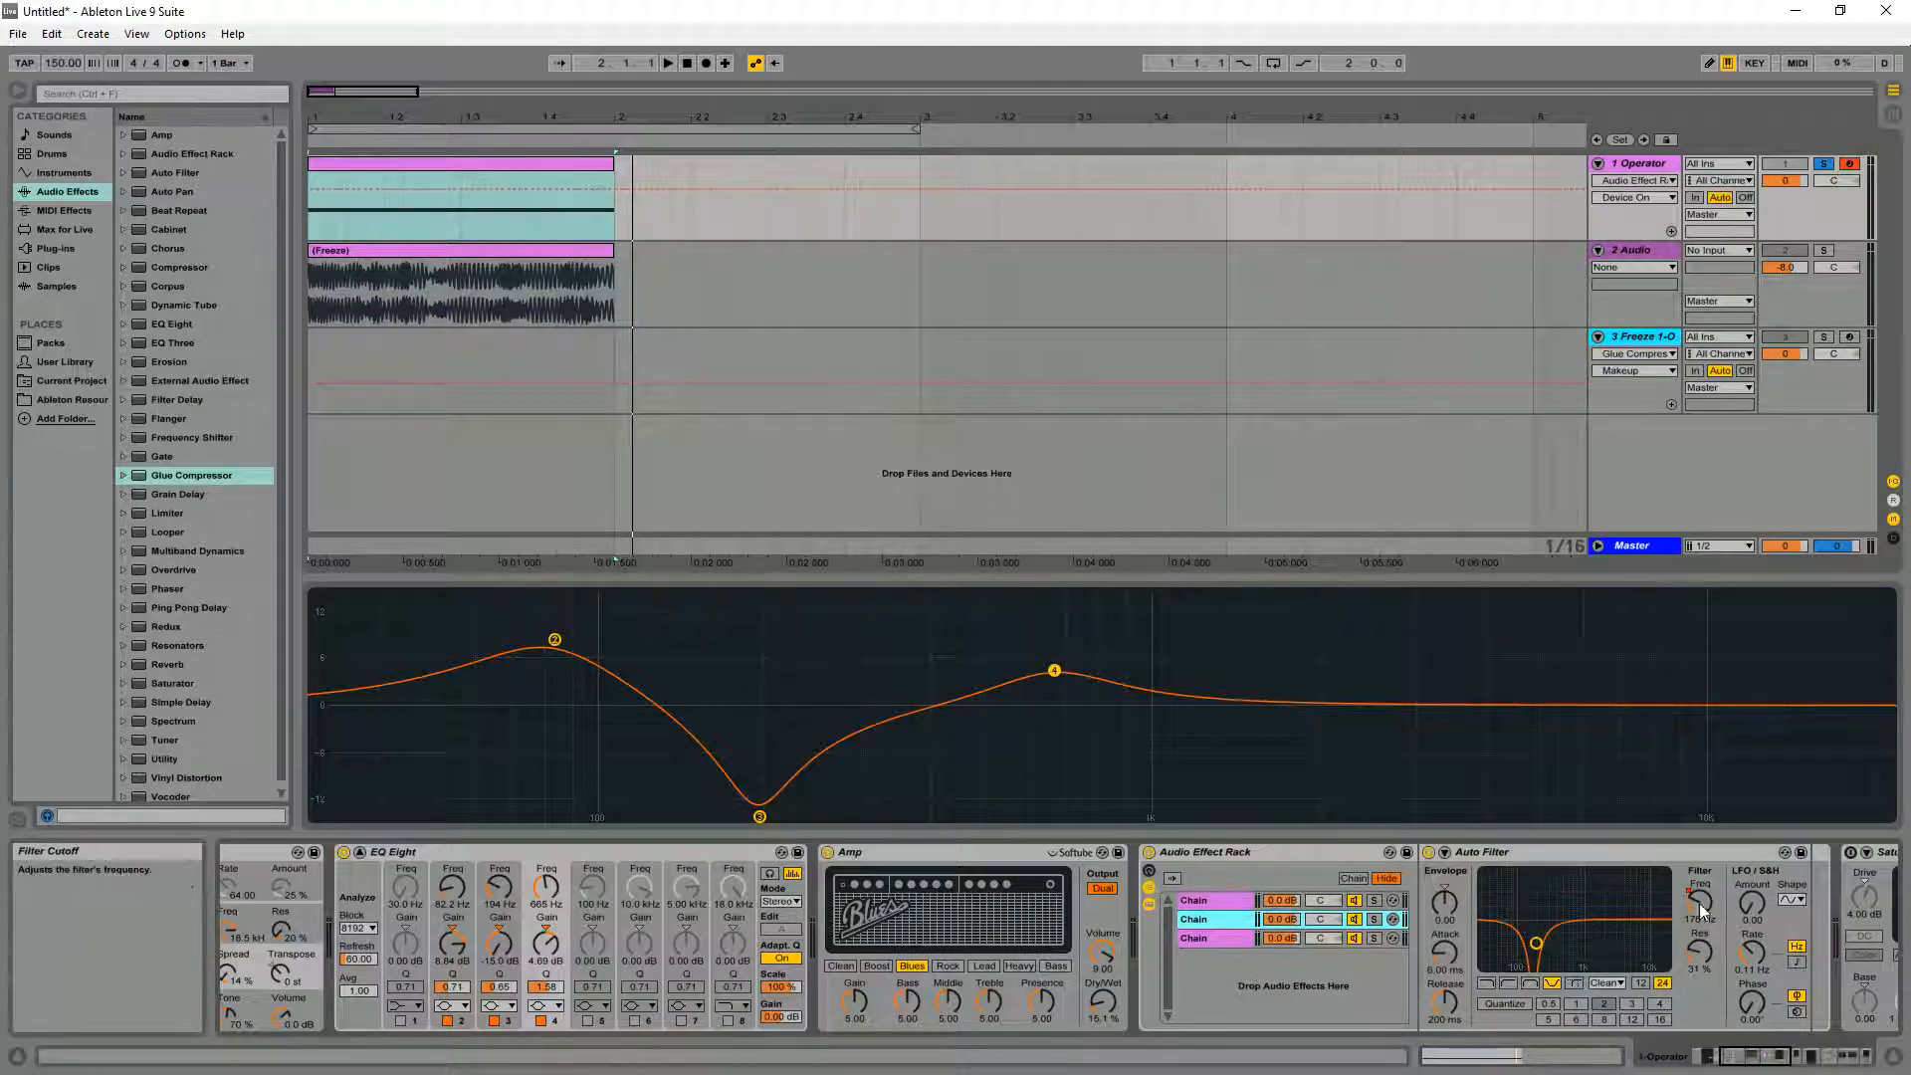
left_click(337, 197)
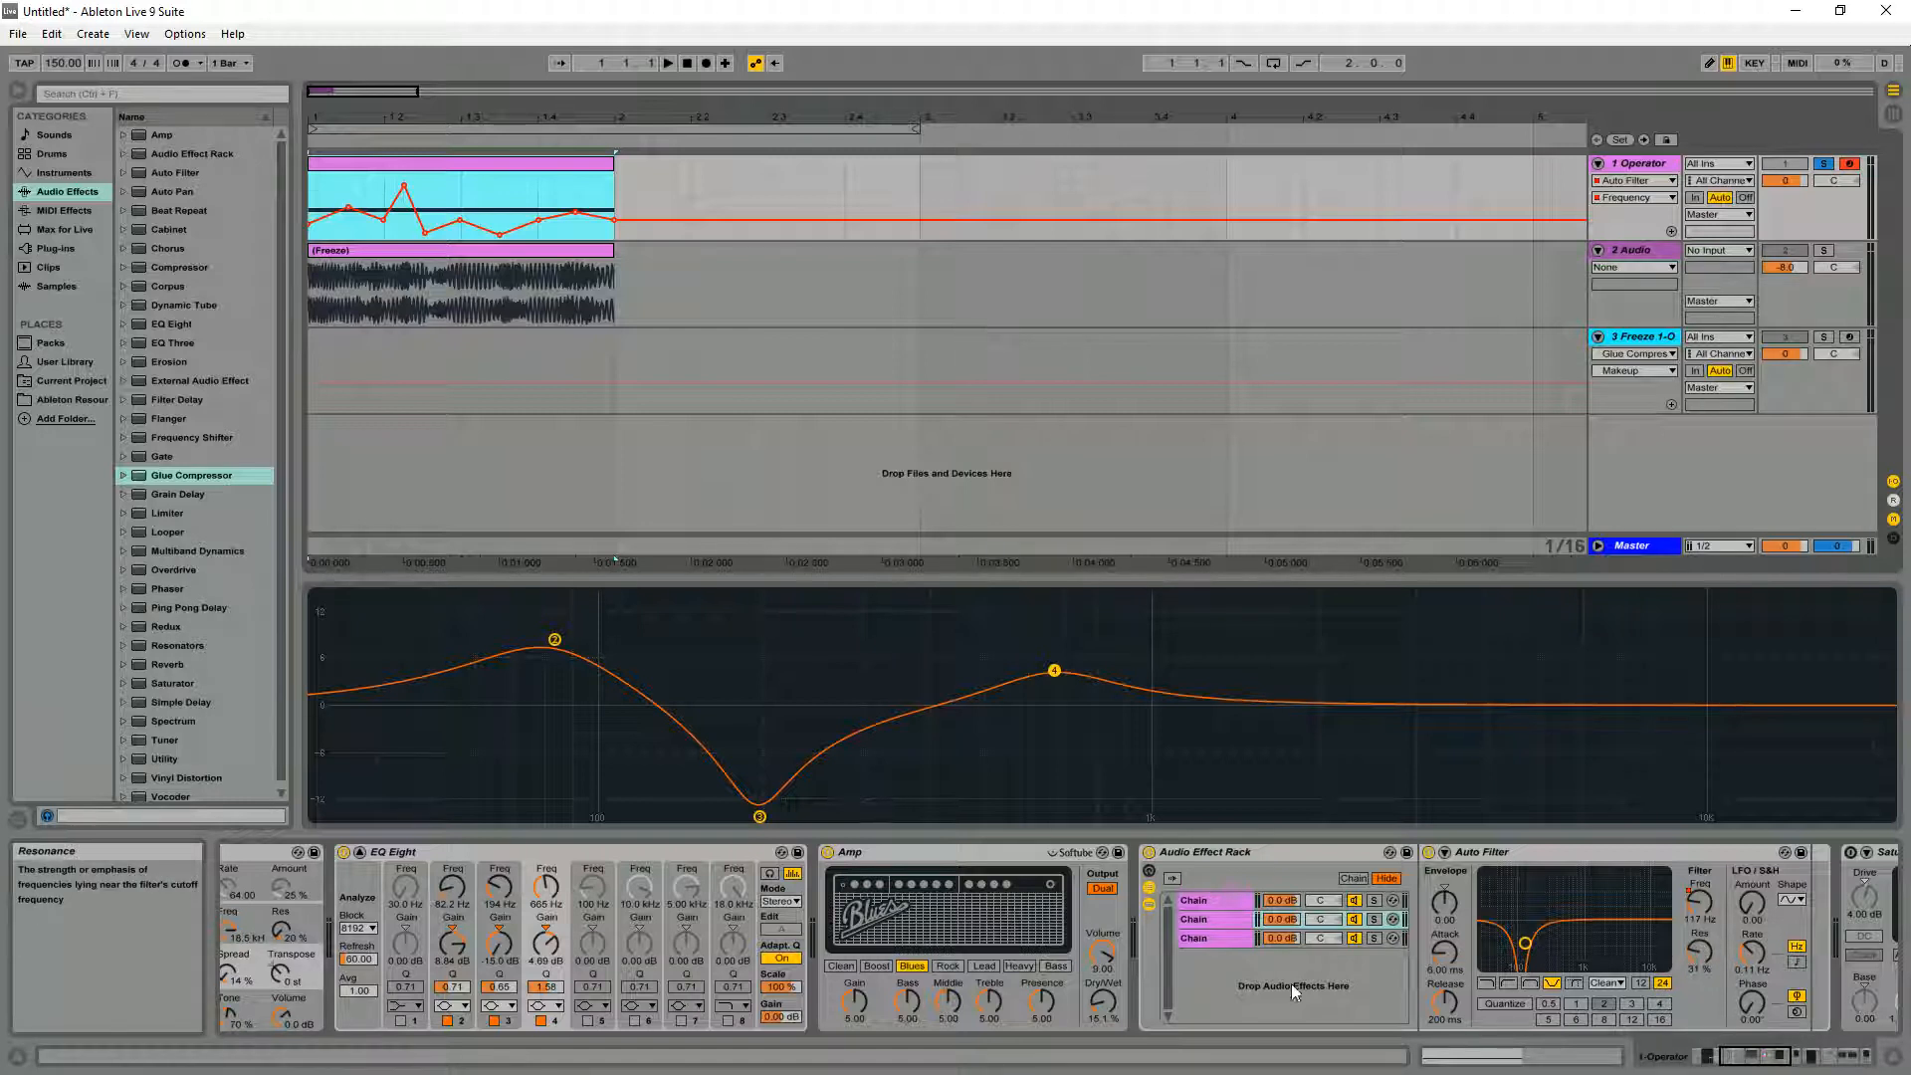
Examine the rack's third-chain Auto Filter, including its frequency automation and filter circuit type
left_click(1216, 937)
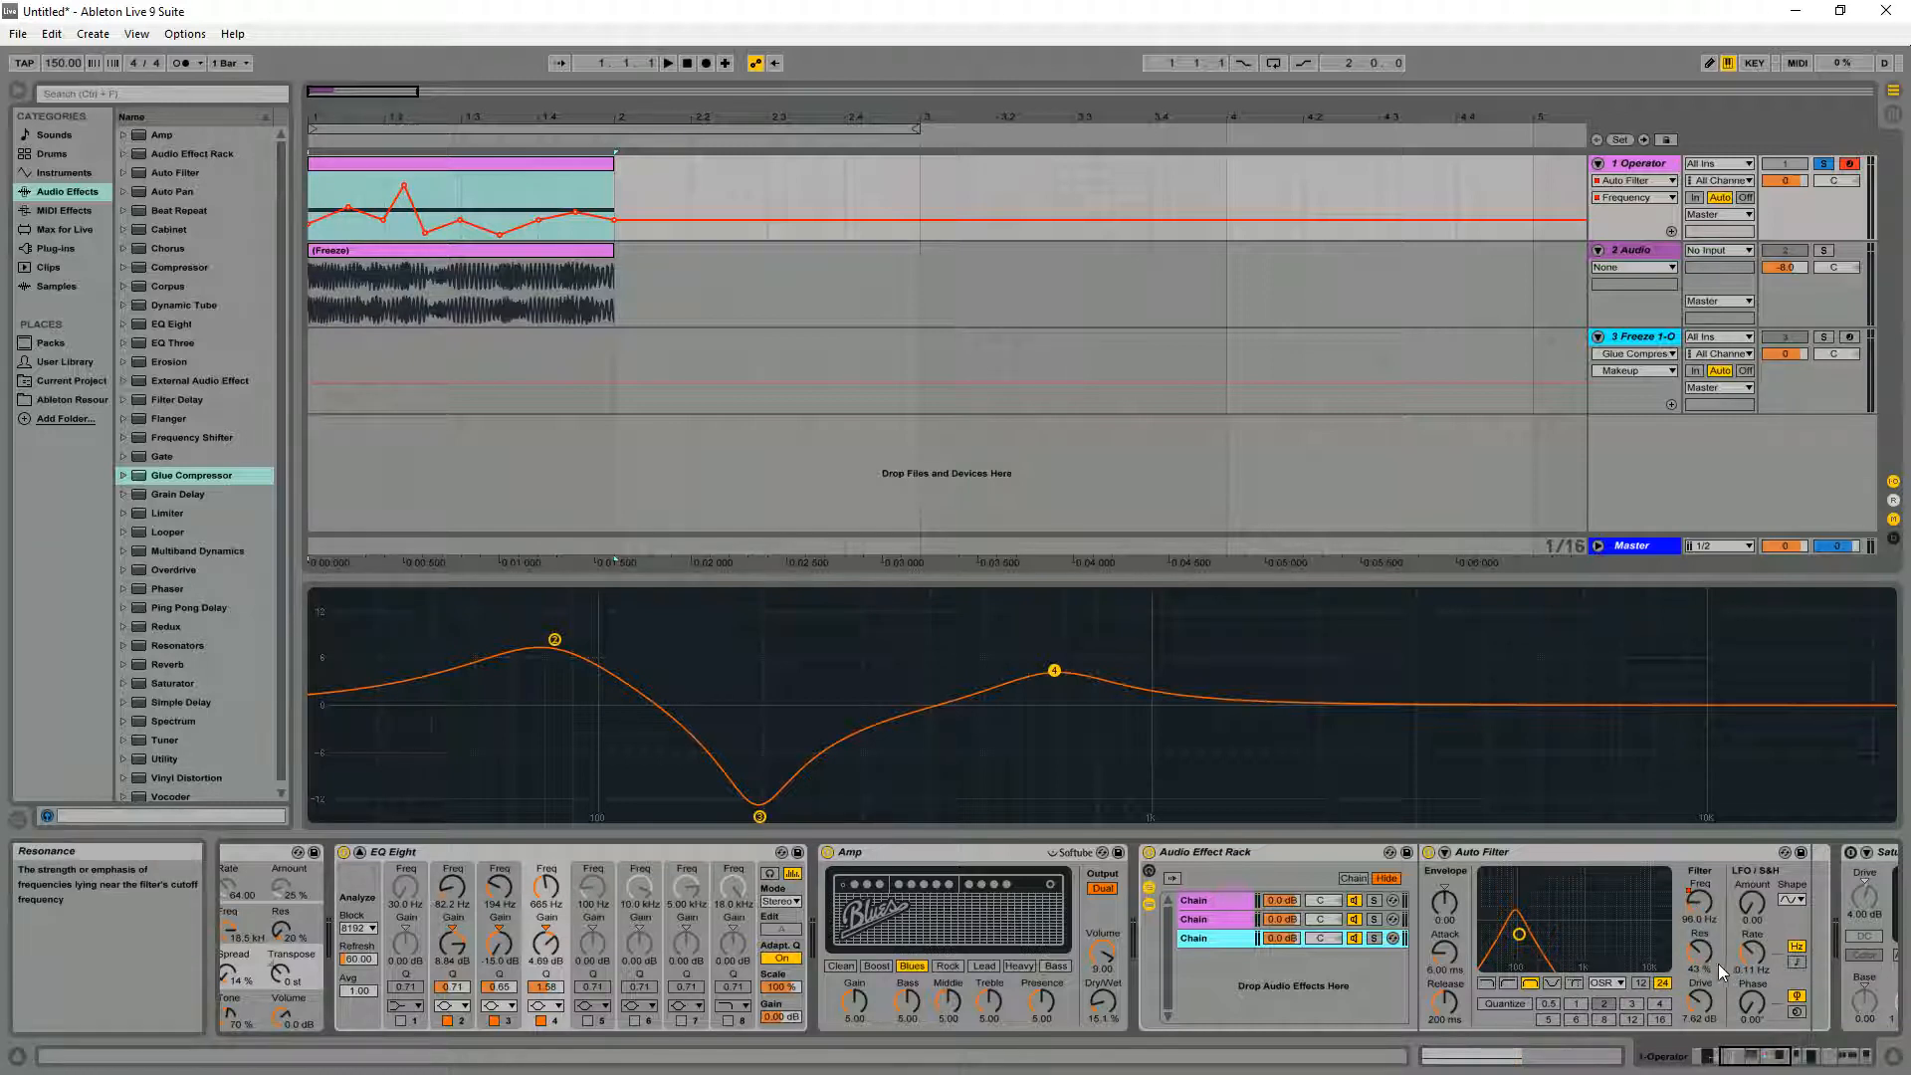
left_click(1704, 902)
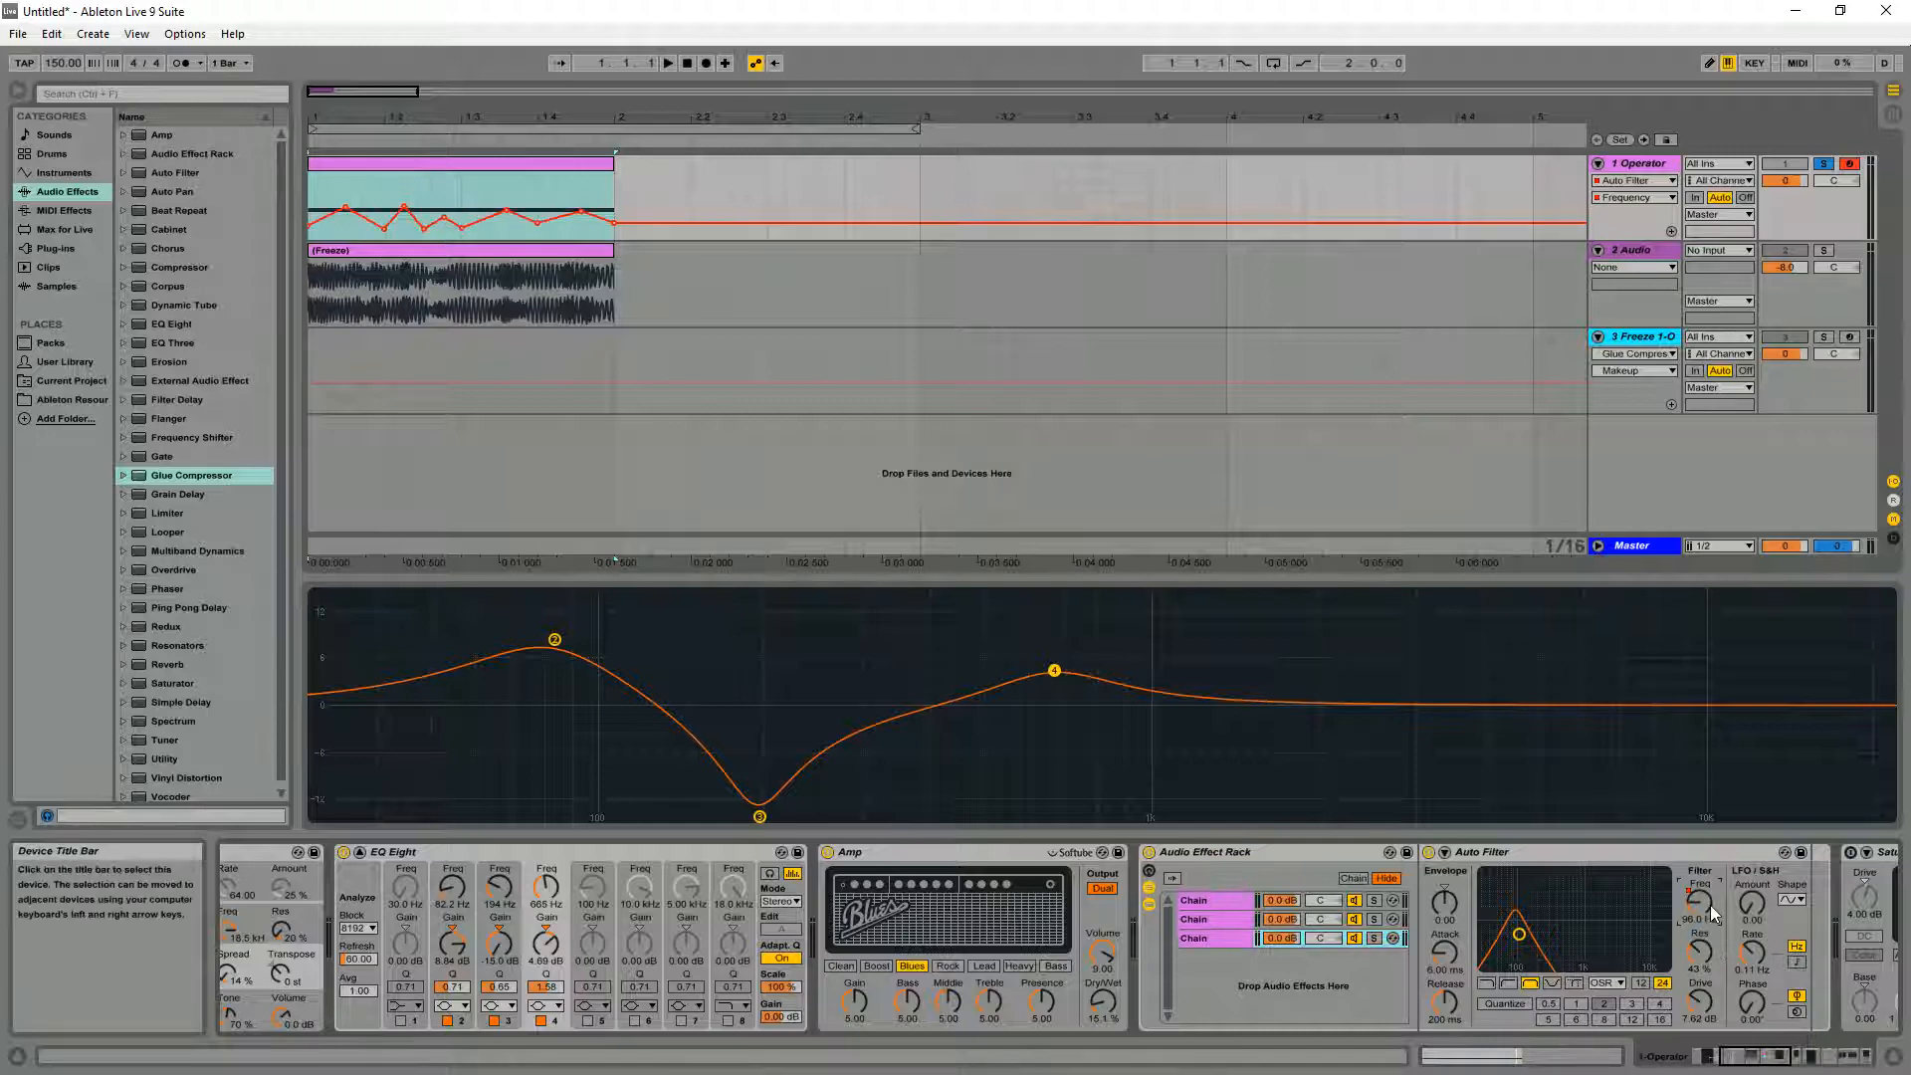
left_click_drag(611, 227, 261, 192)
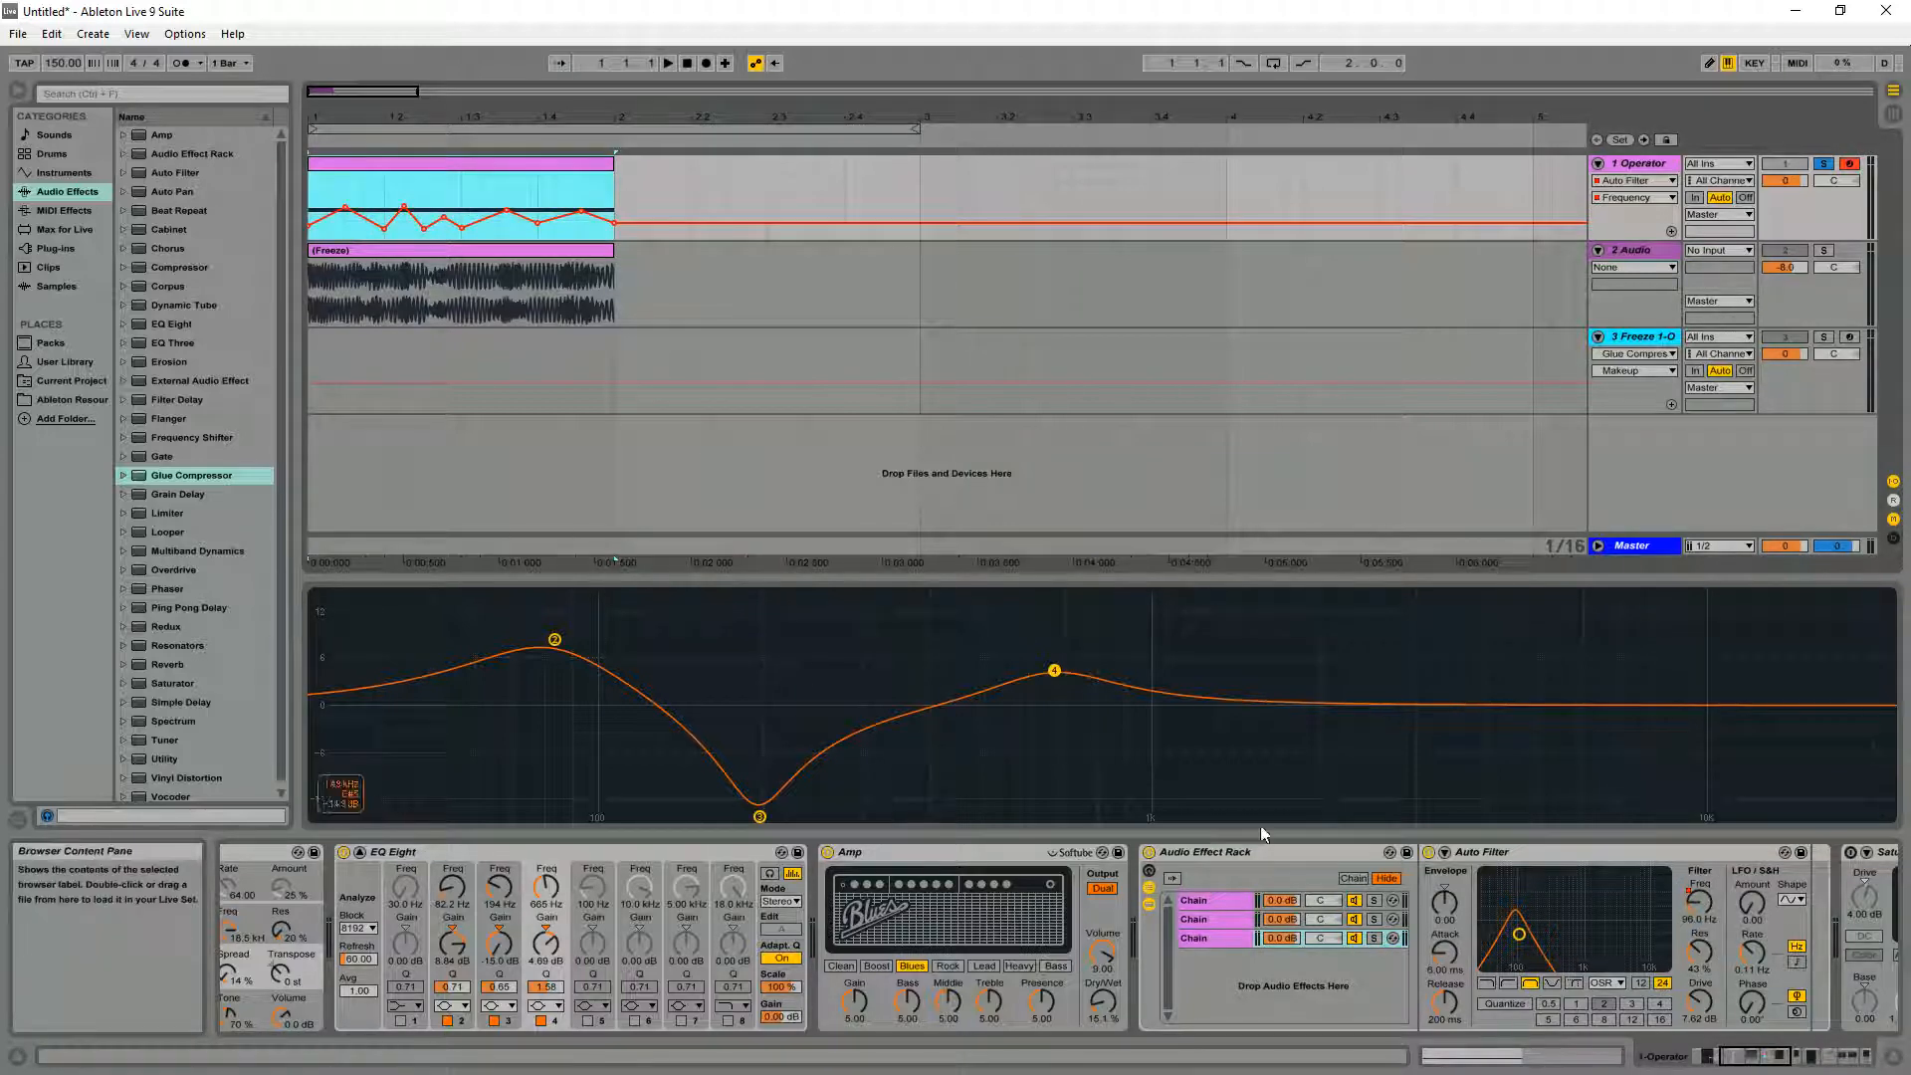
left_click(1621, 983)
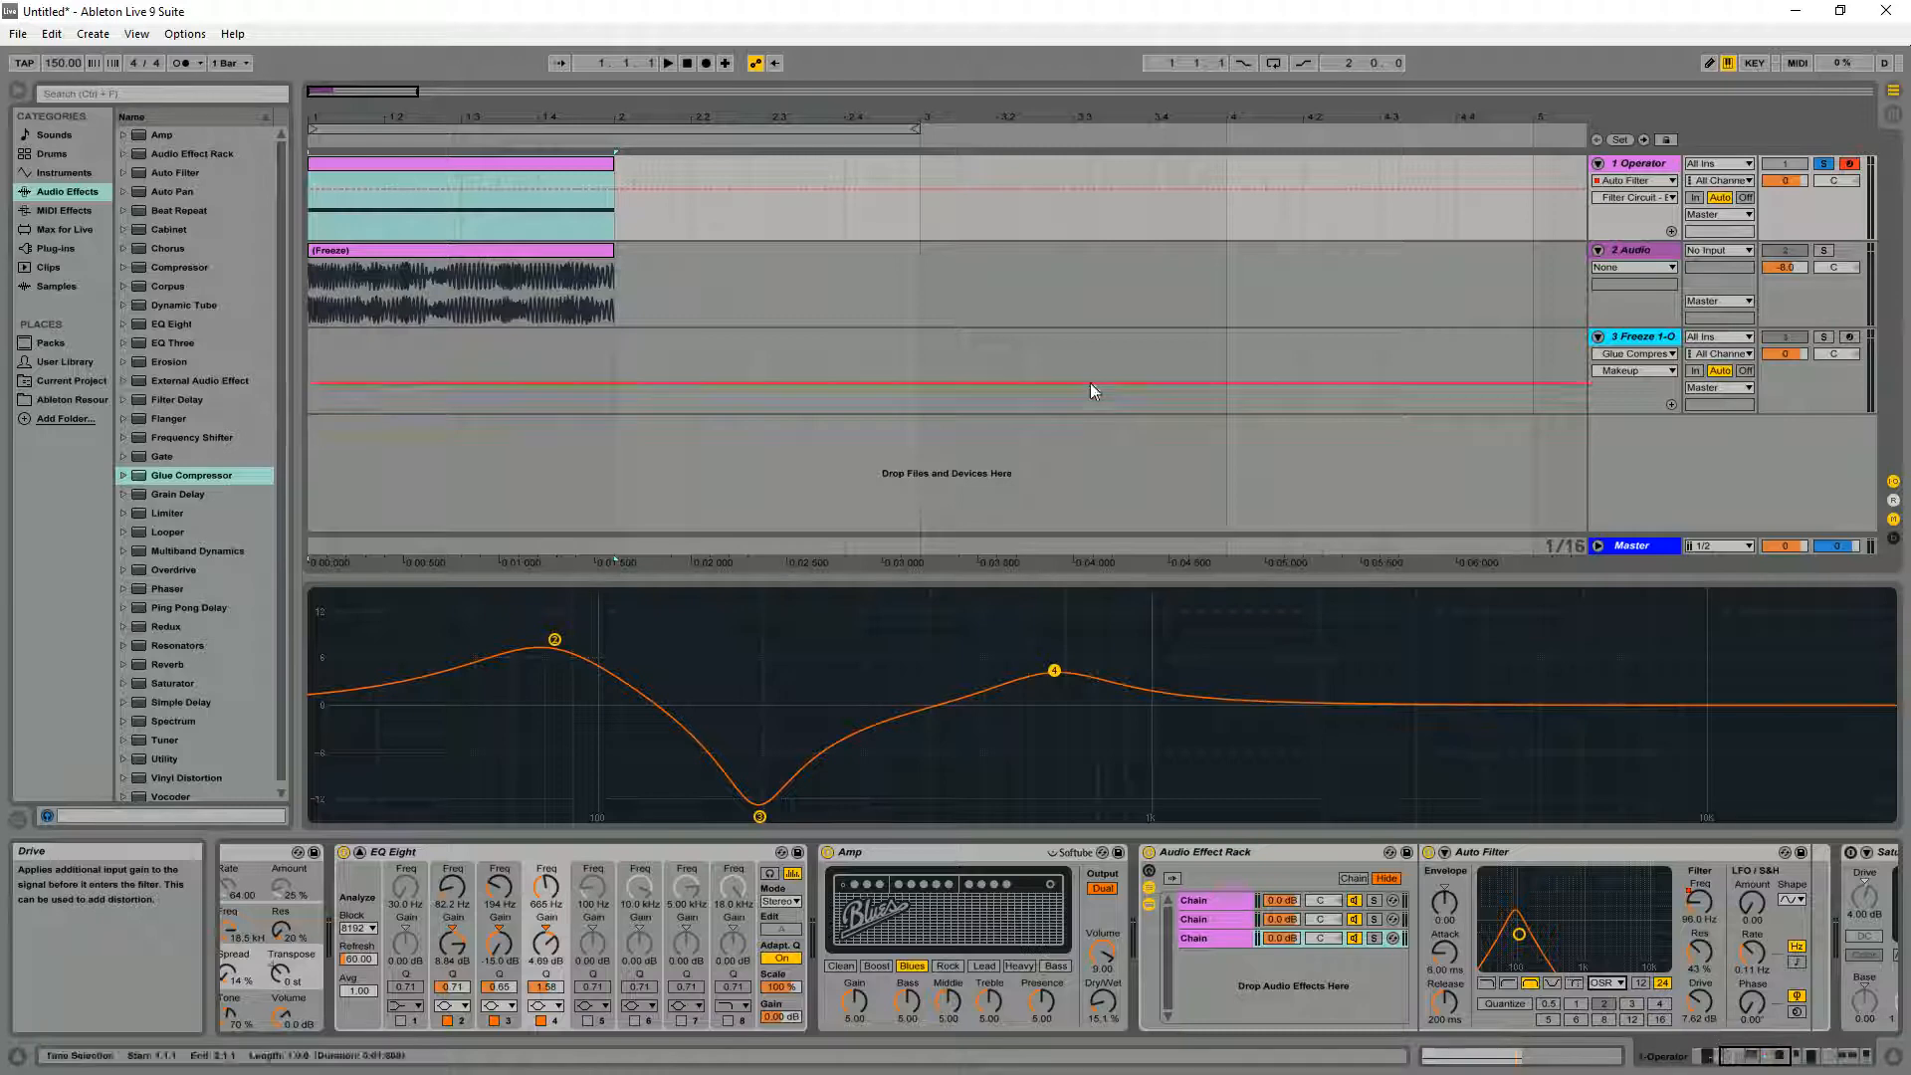
Play the Operator clip from the start of bar 1 with the three-chain Auto Filter rack active
left_click(325, 161)
key("space")
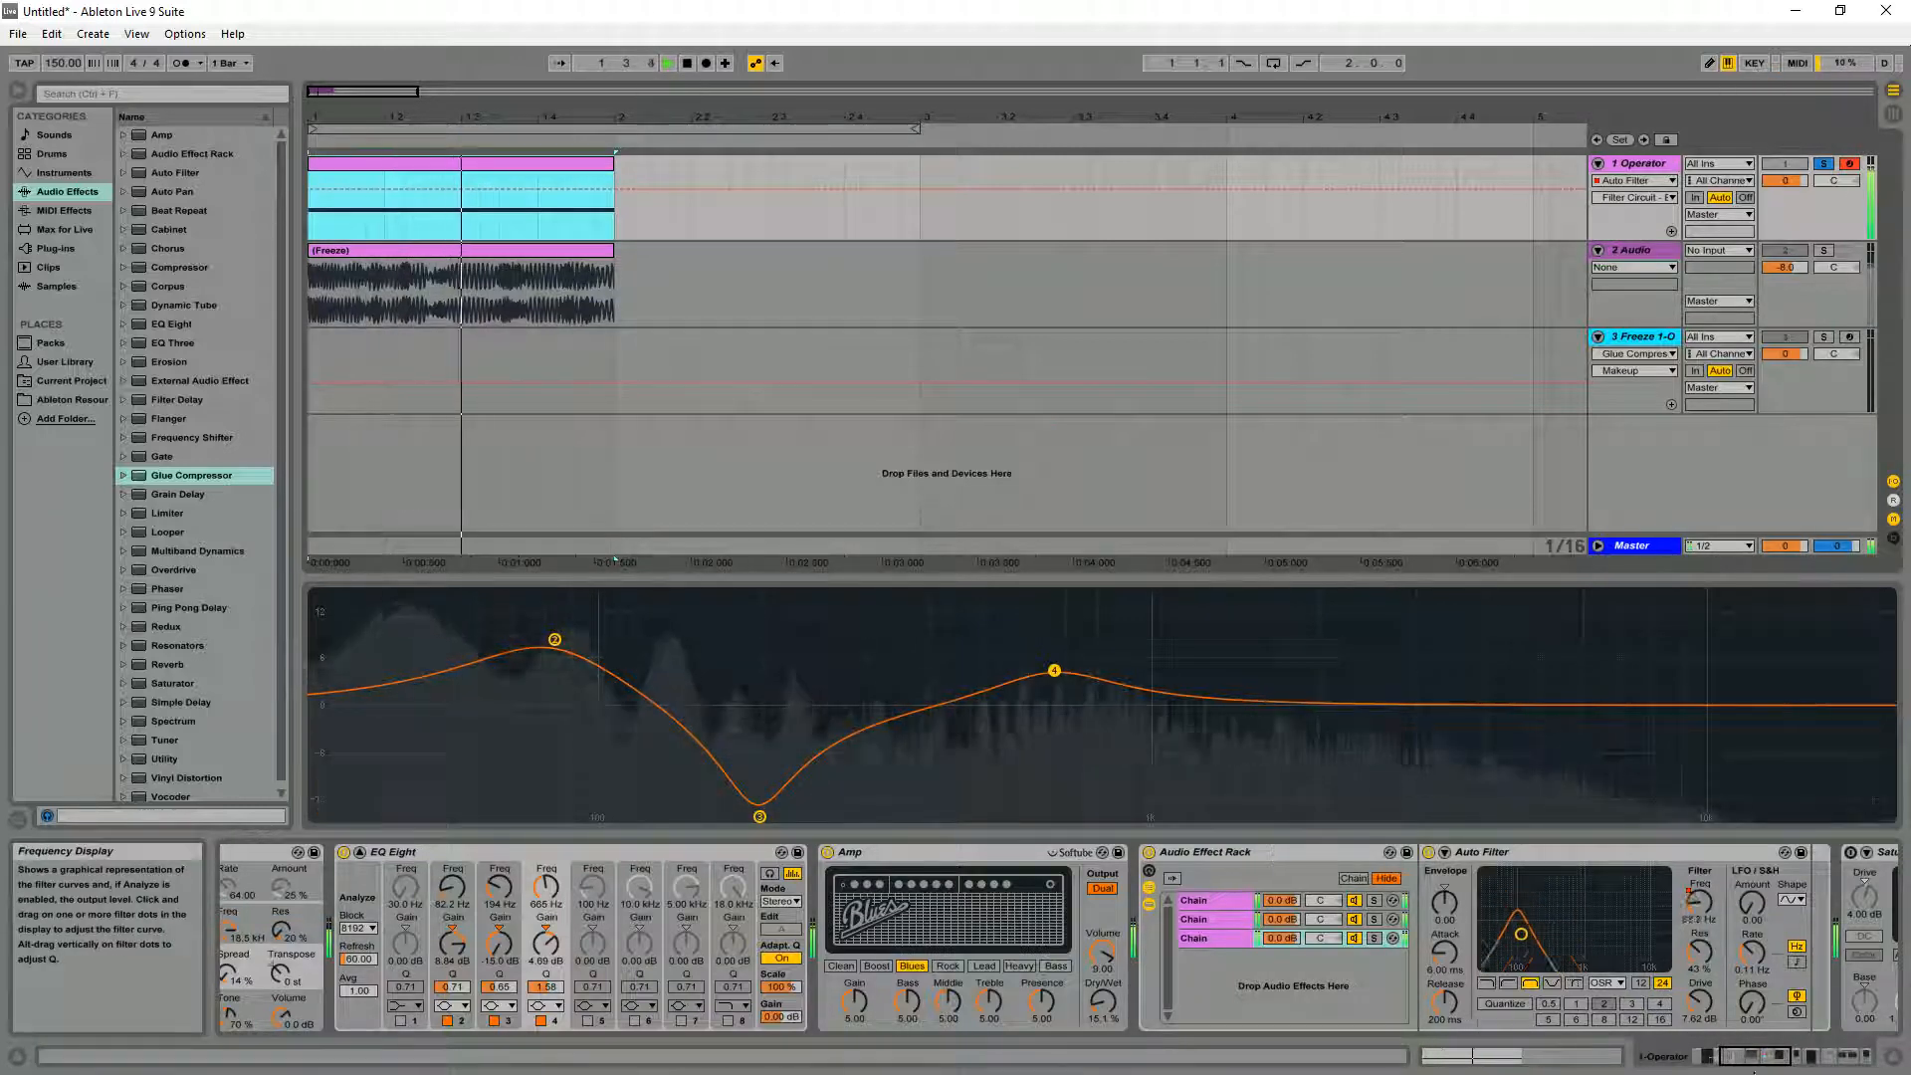
left_click_drag(1752, 1057, 1767, 1057)
key("space")
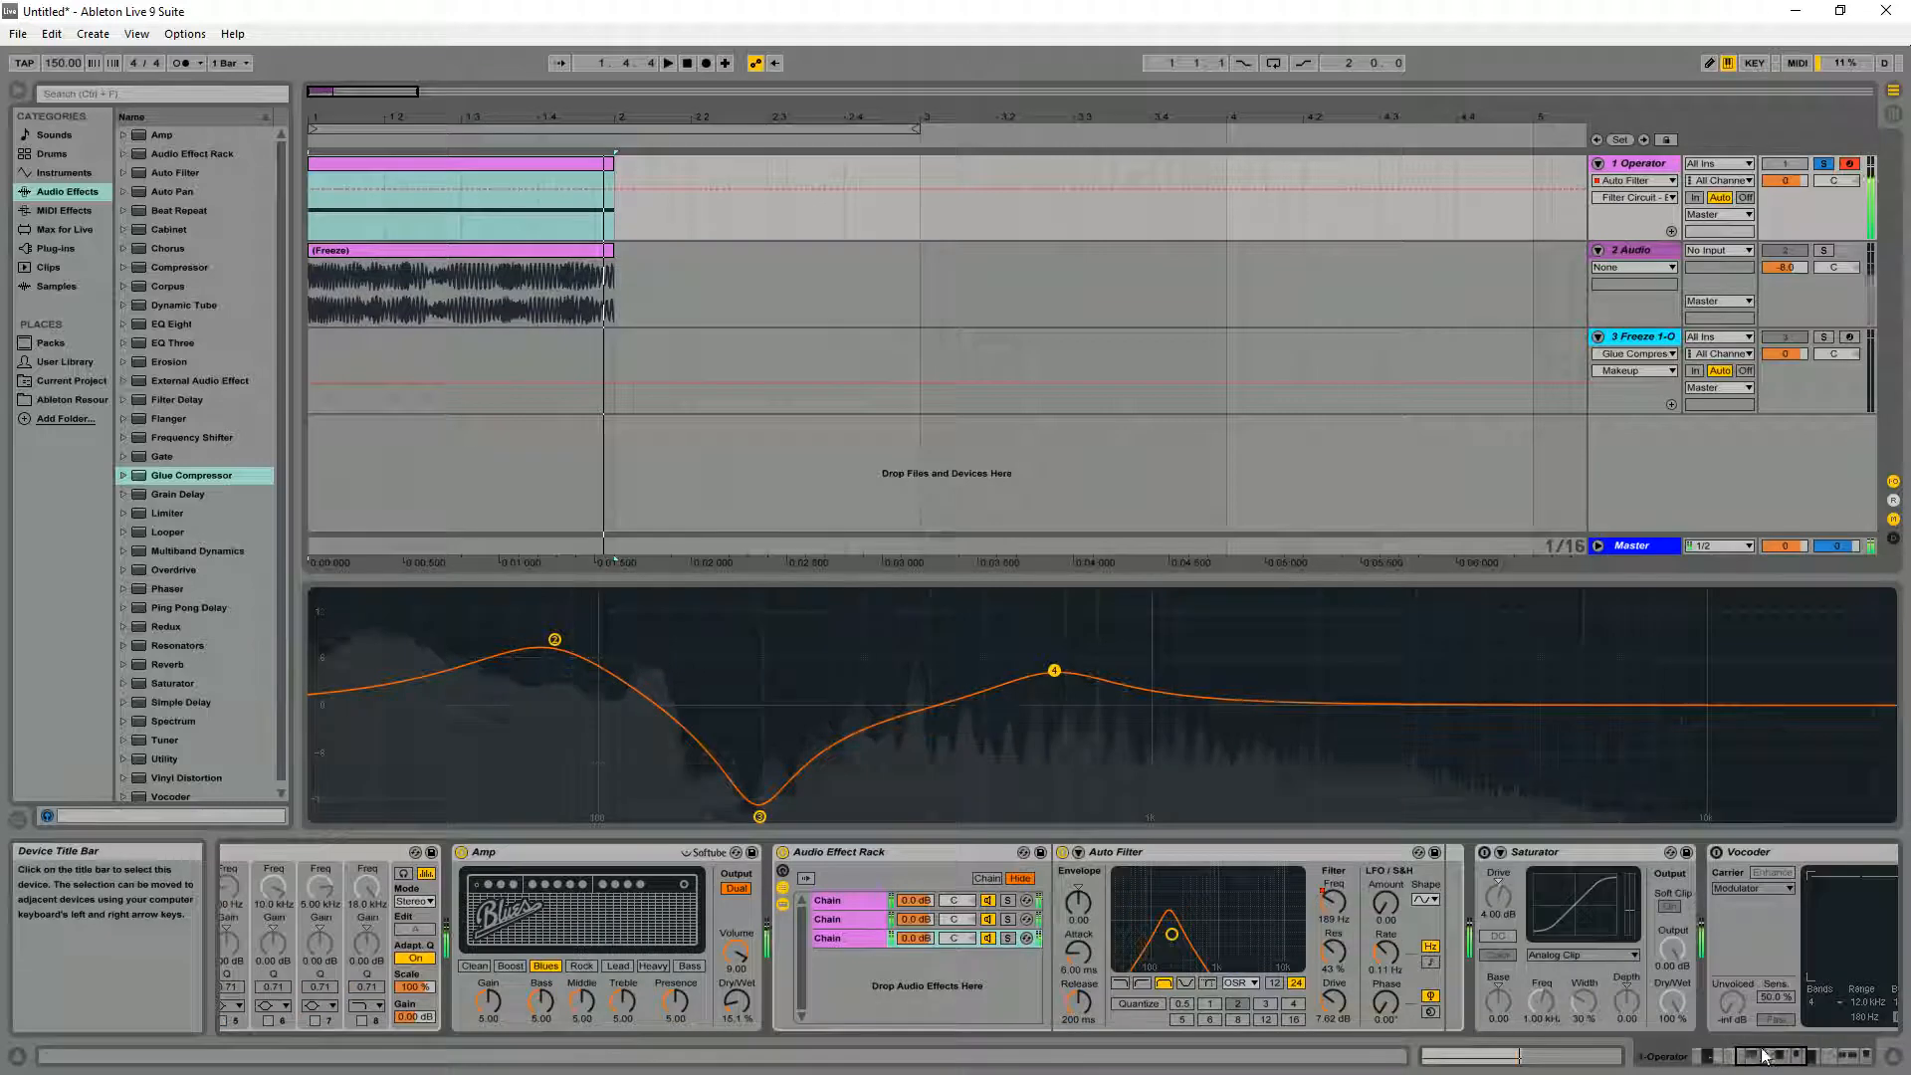
Reactivate the Saturator that follows the Auto Filter rack and play the clip through it
double_click(416, 162)
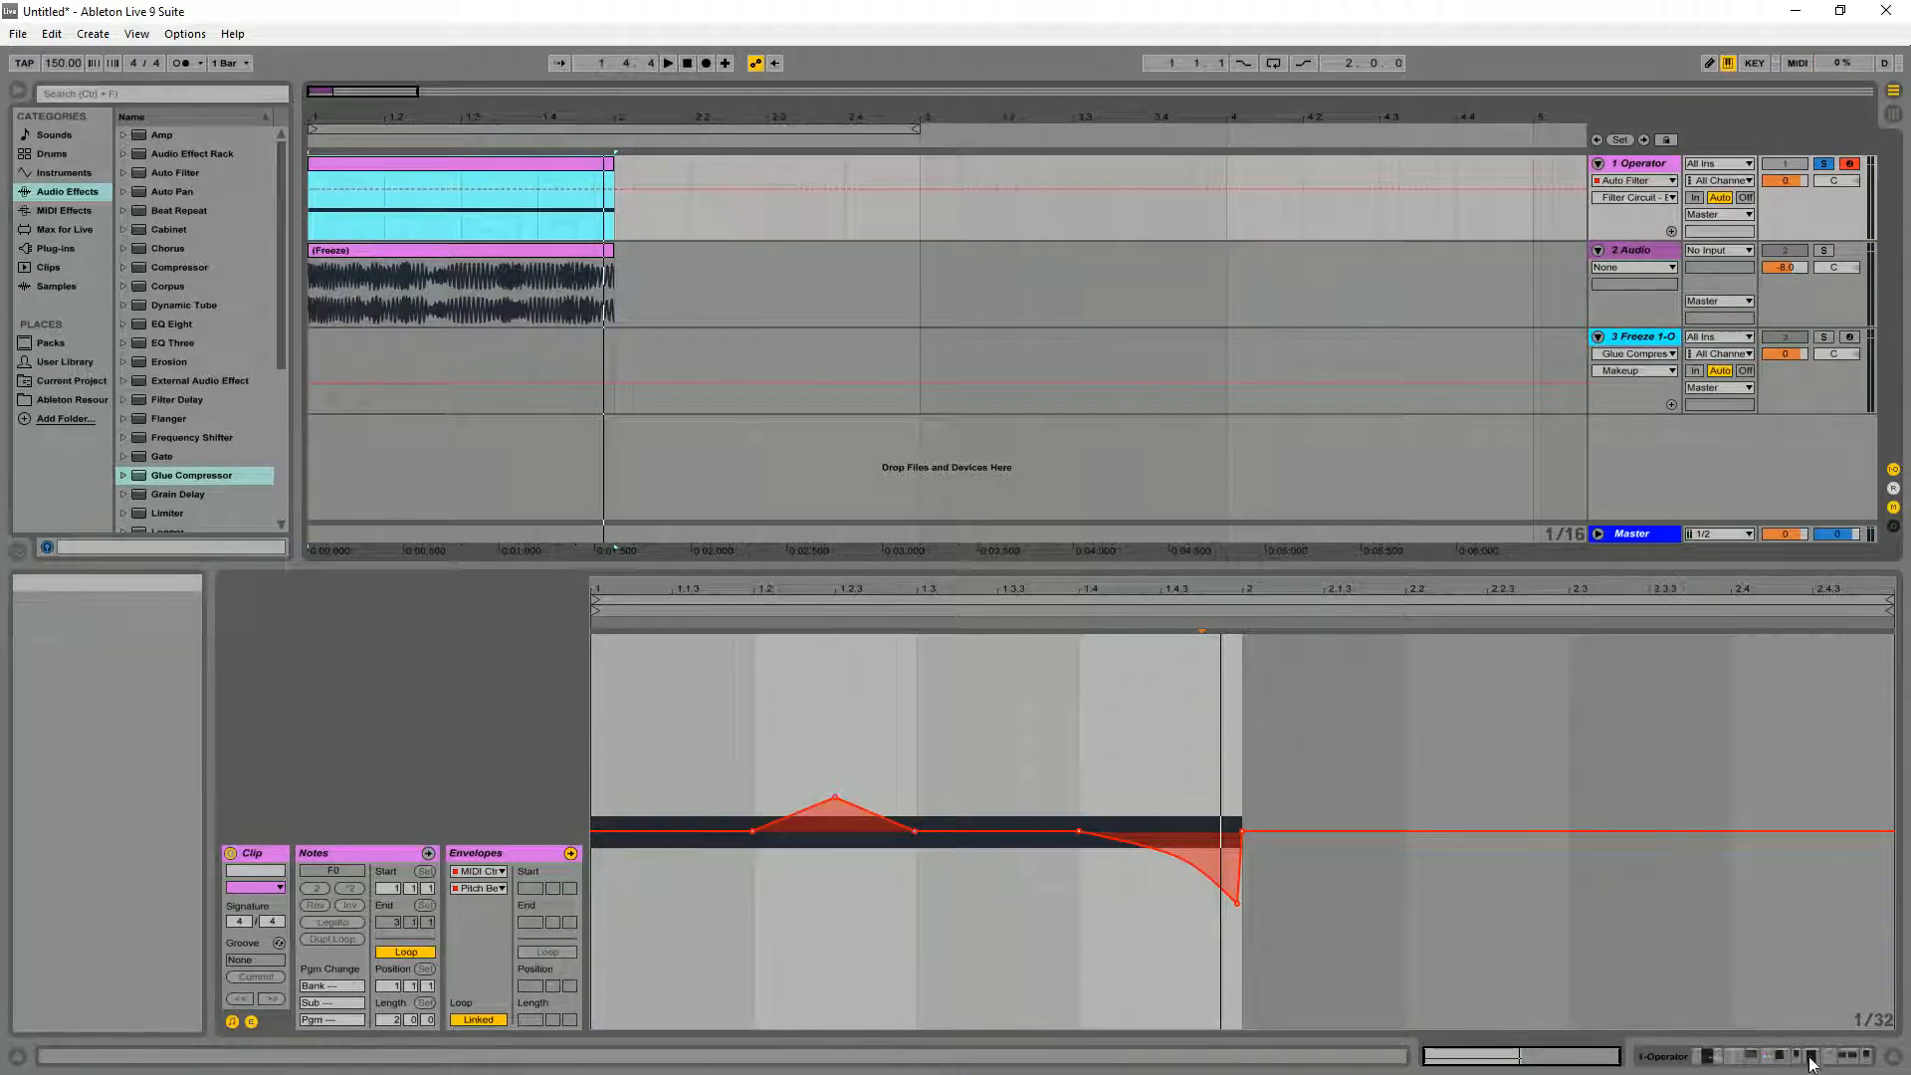
key("shift+Tab")
left_click(1484, 852)
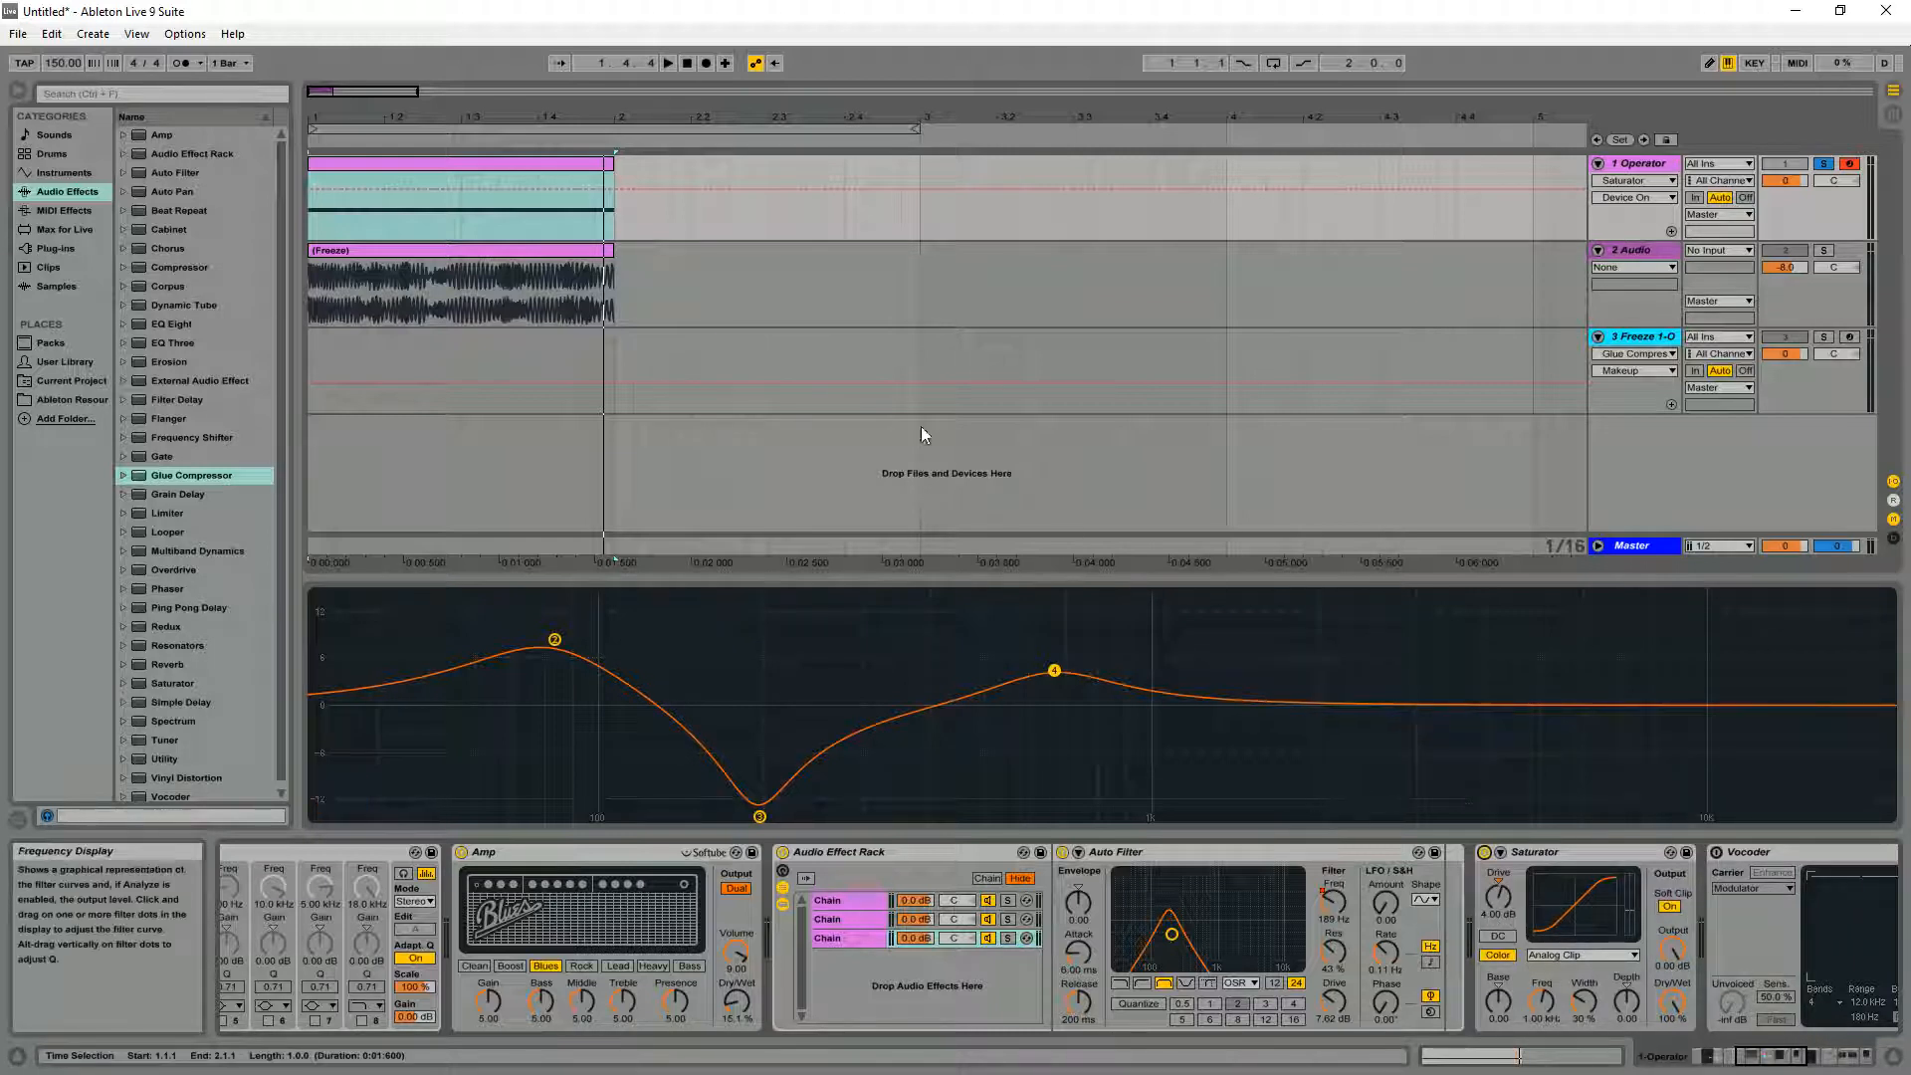
key("space")
Reactivate the Vocoder, keep its band count at 4 and inspect its Modulator carrier settings
left_click(1795, 1063)
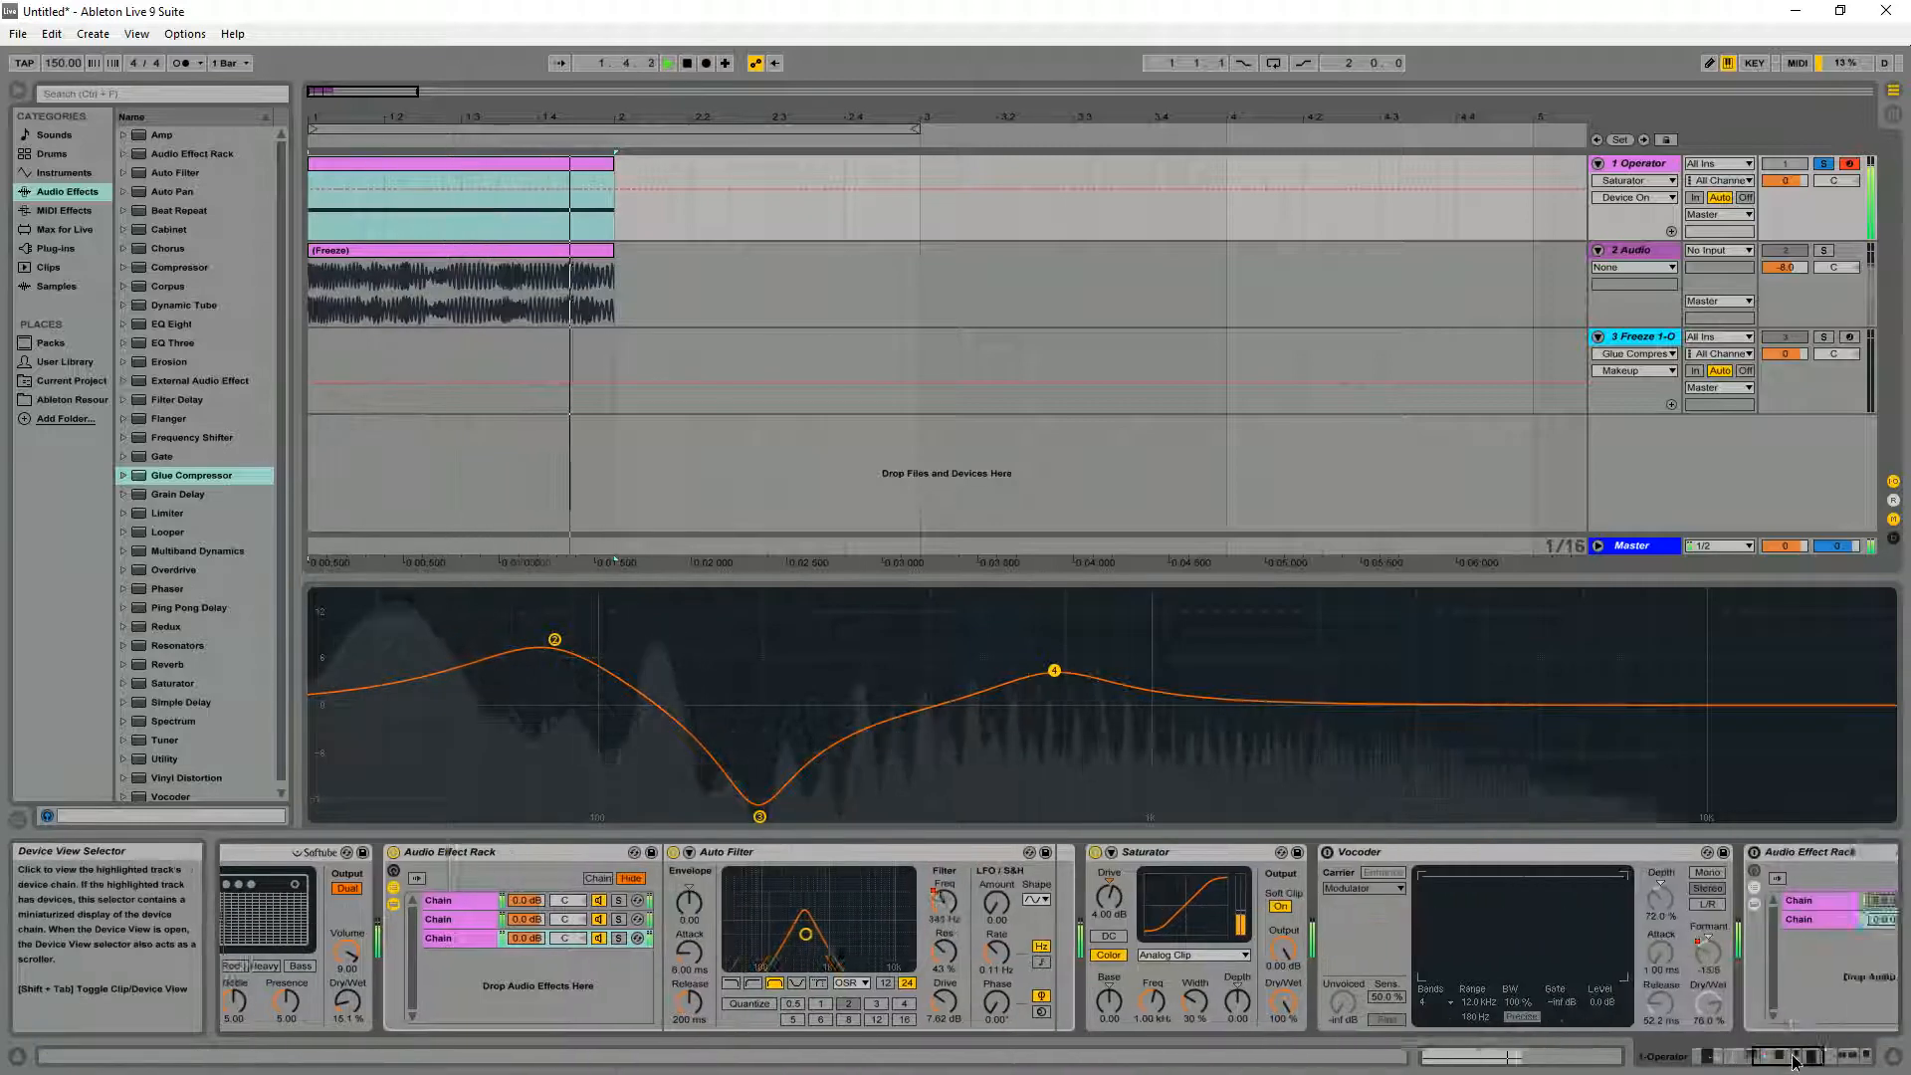
left_click_drag(1794, 1061, 1805, 1062)
left_click(1077, 853)
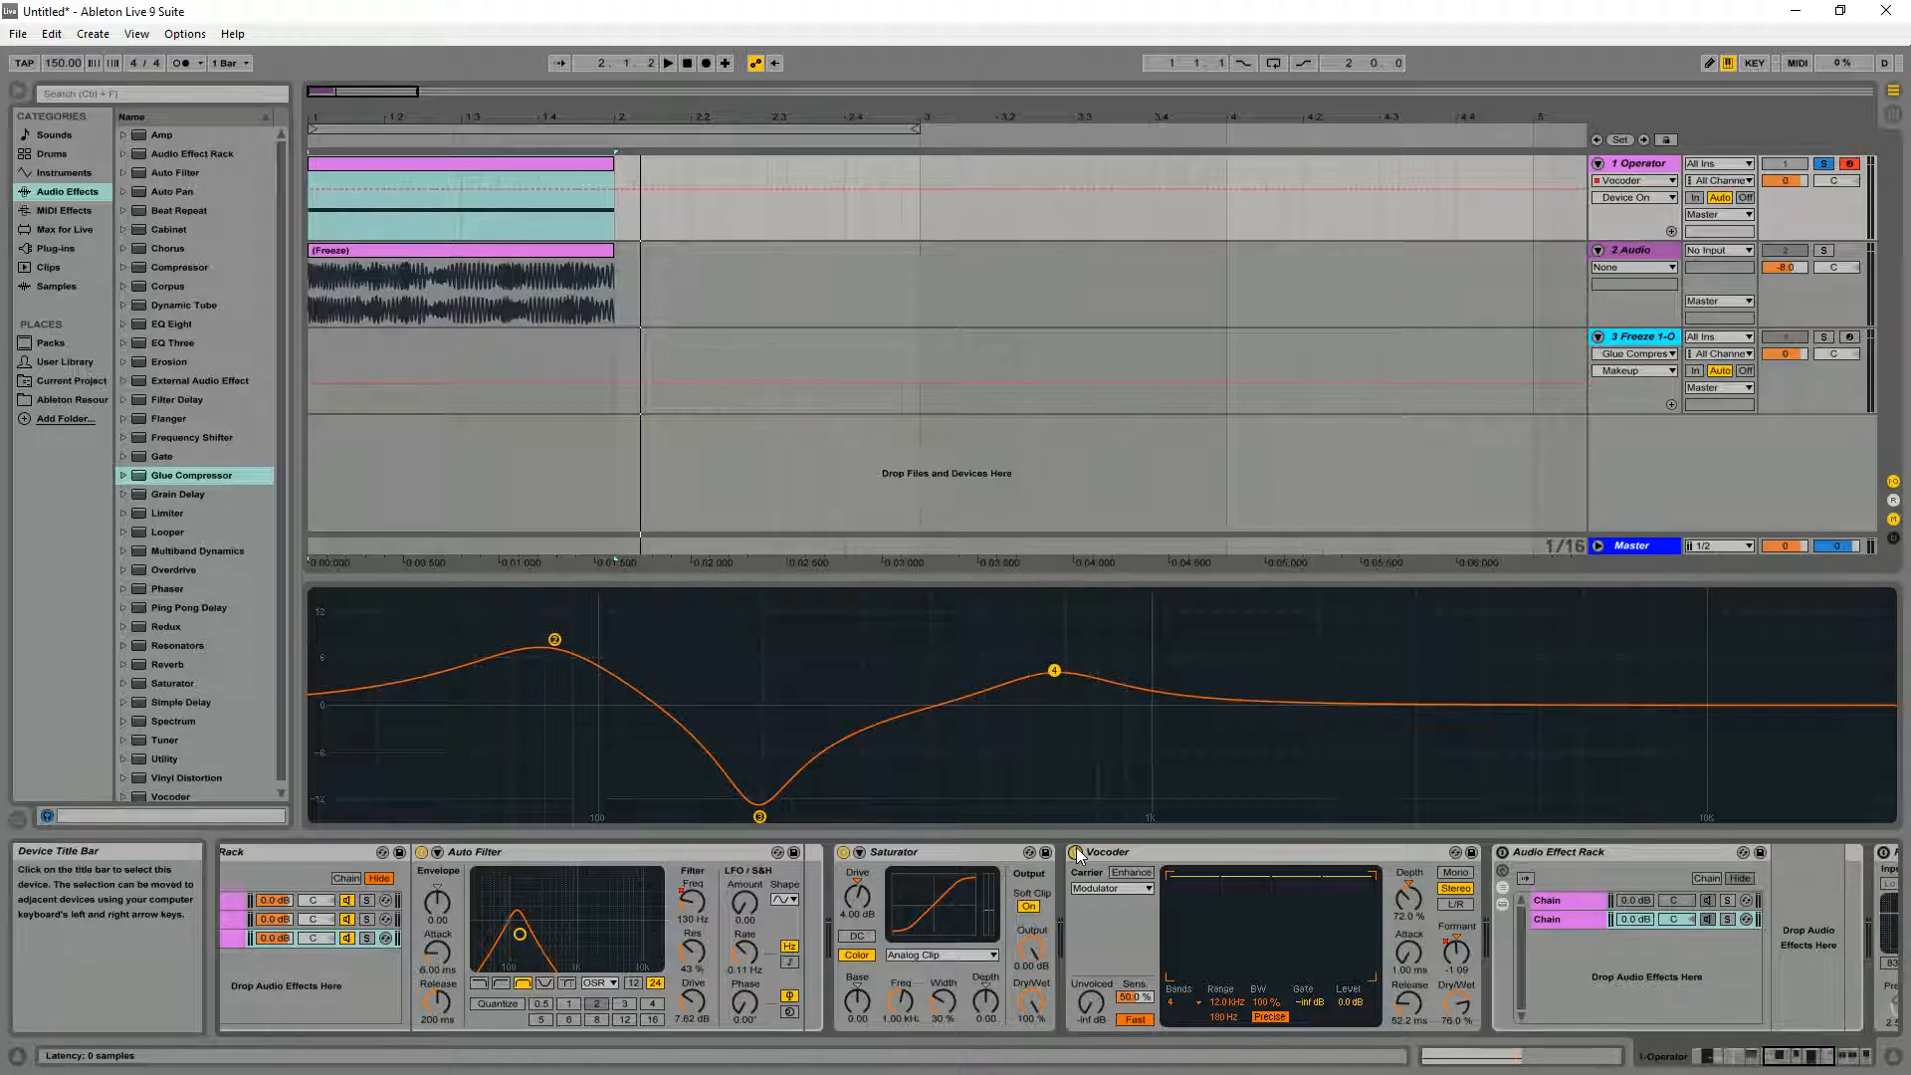
left_click(1183, 1004)
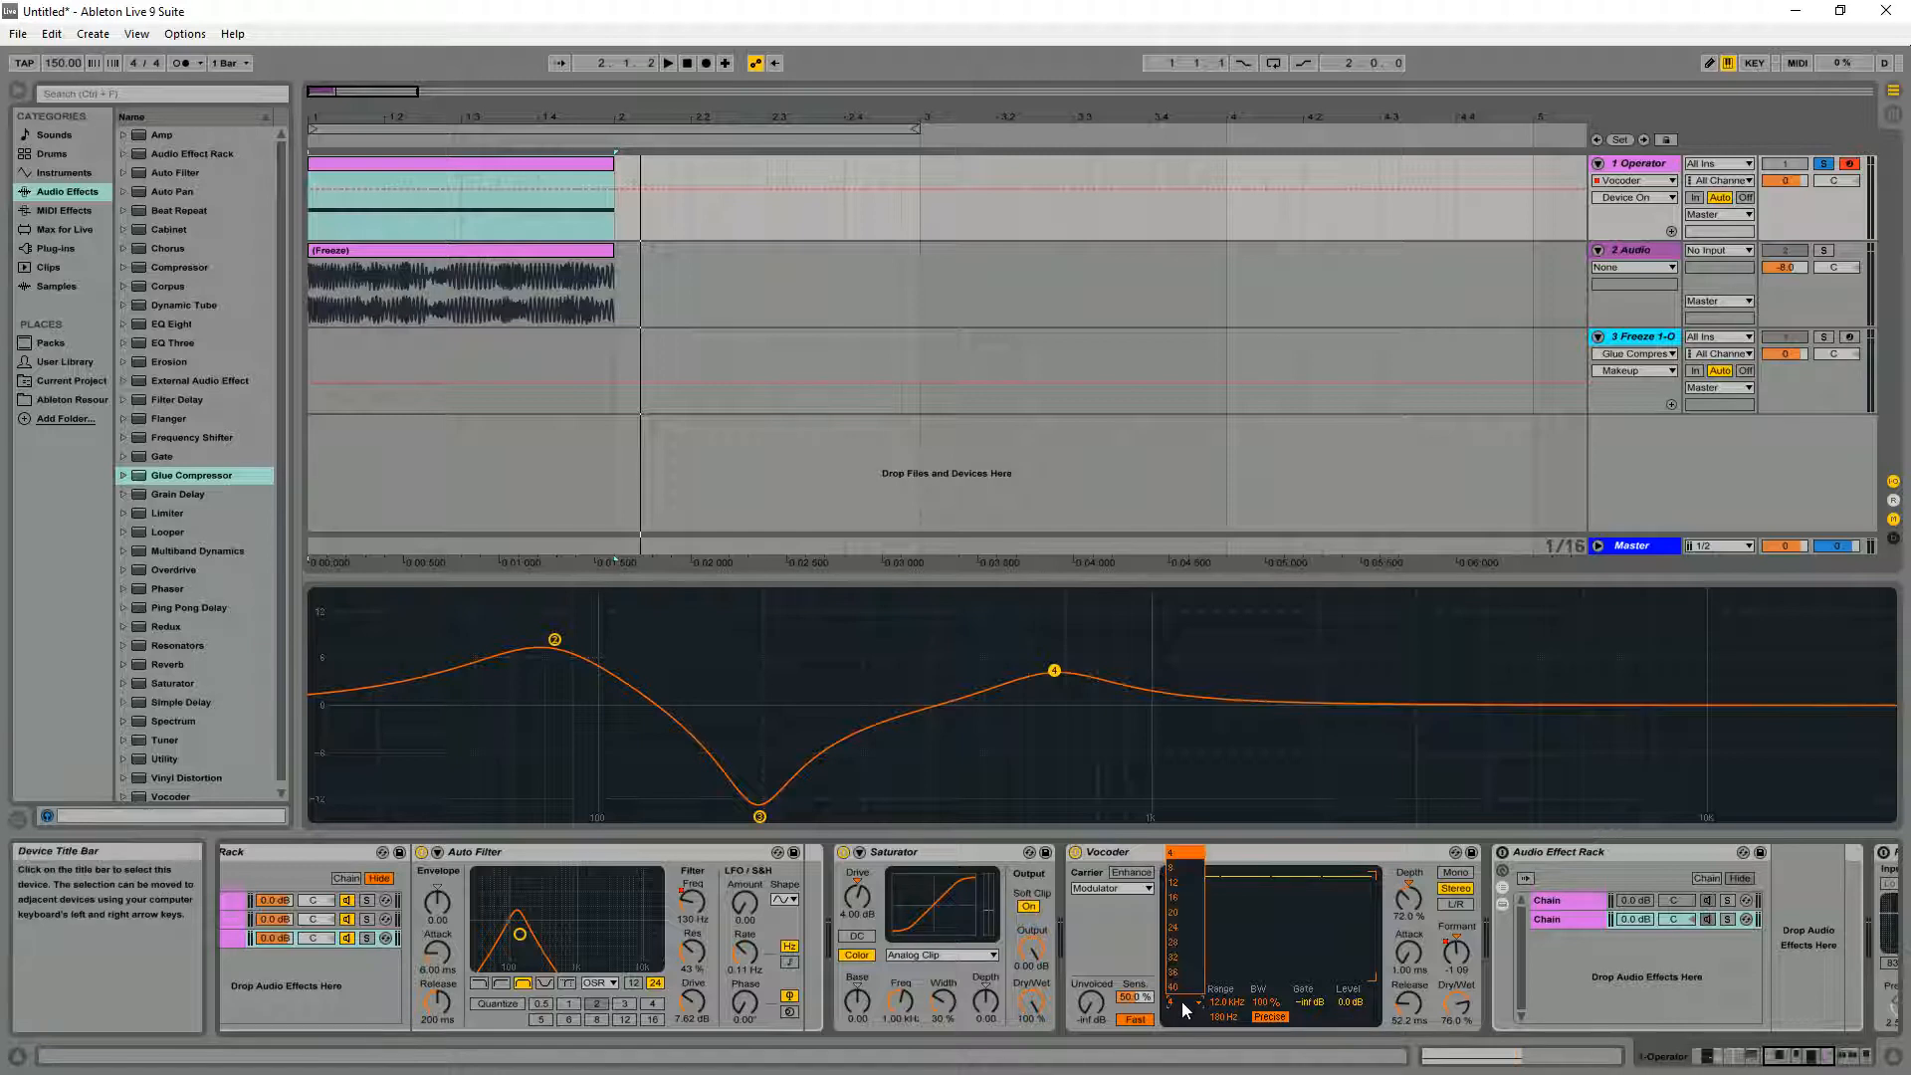
left_click(1195, 858)
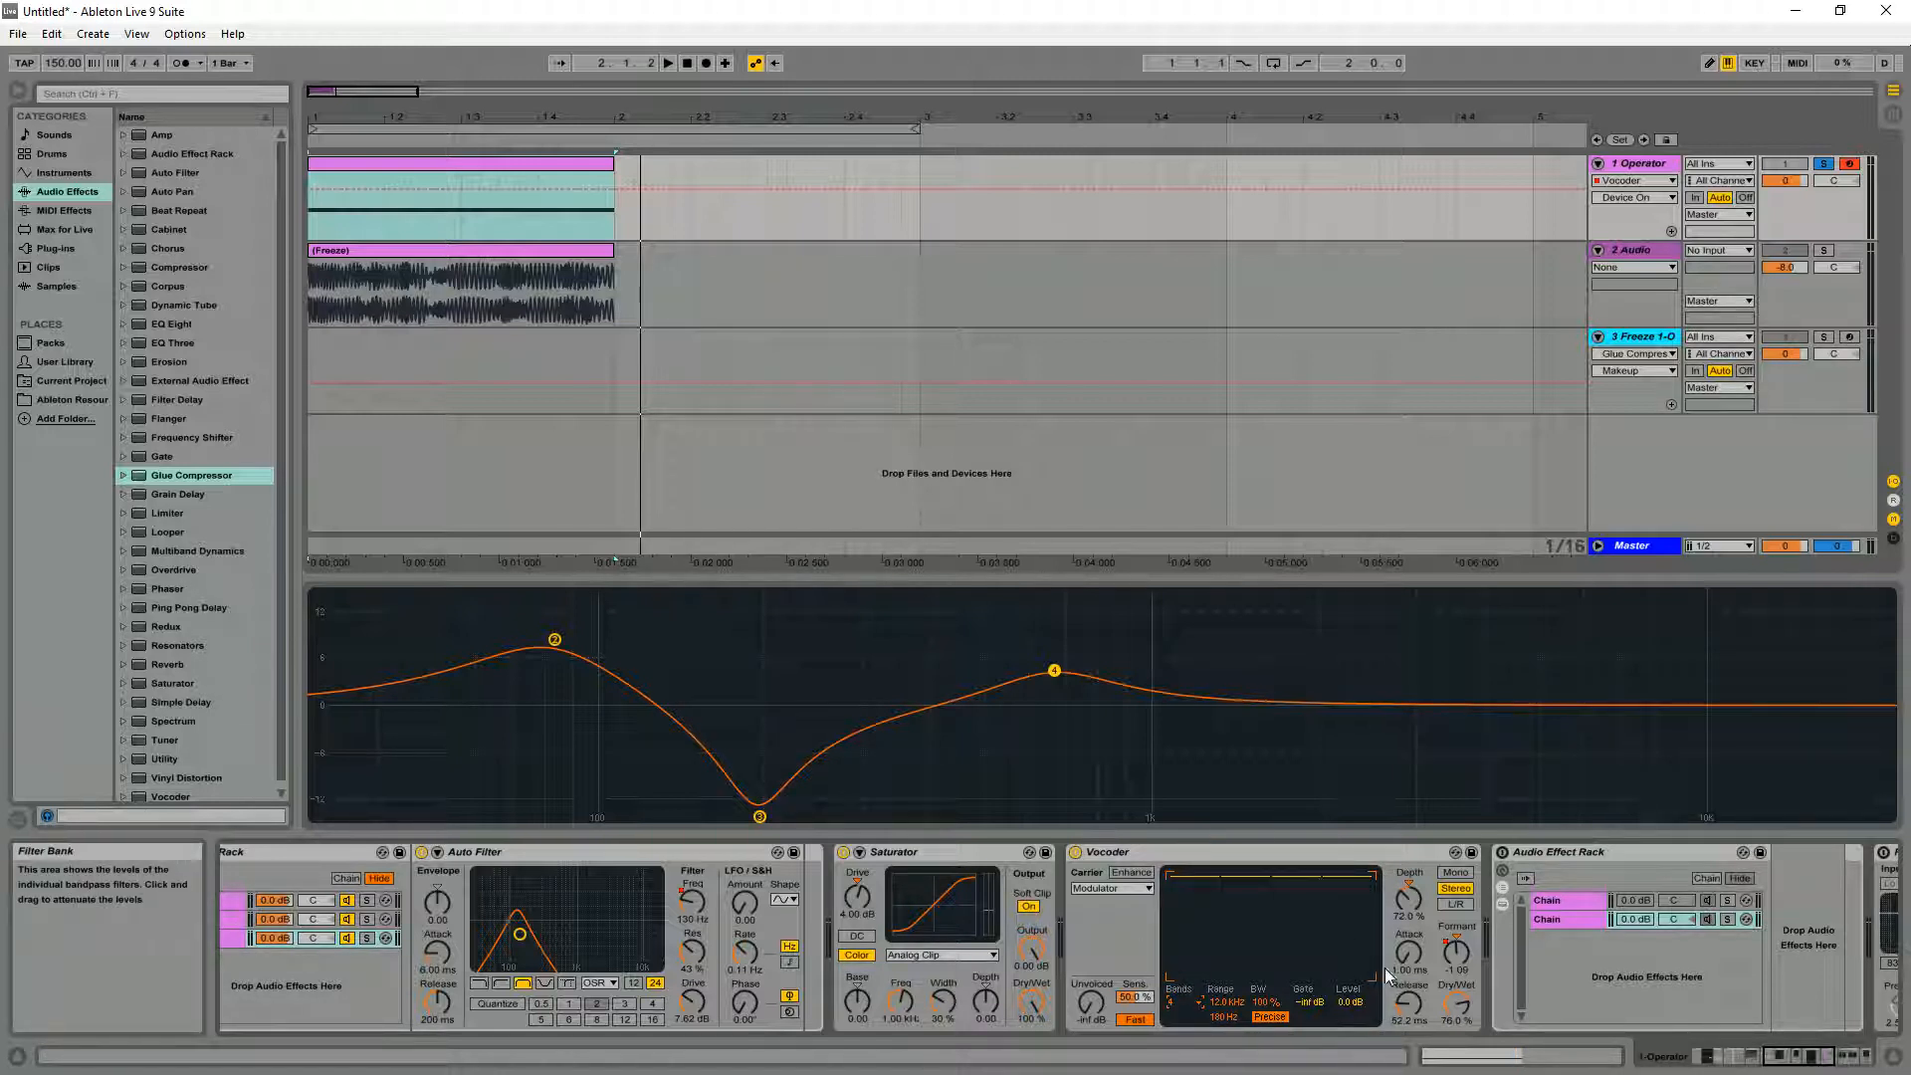
left_click(1093, 902)
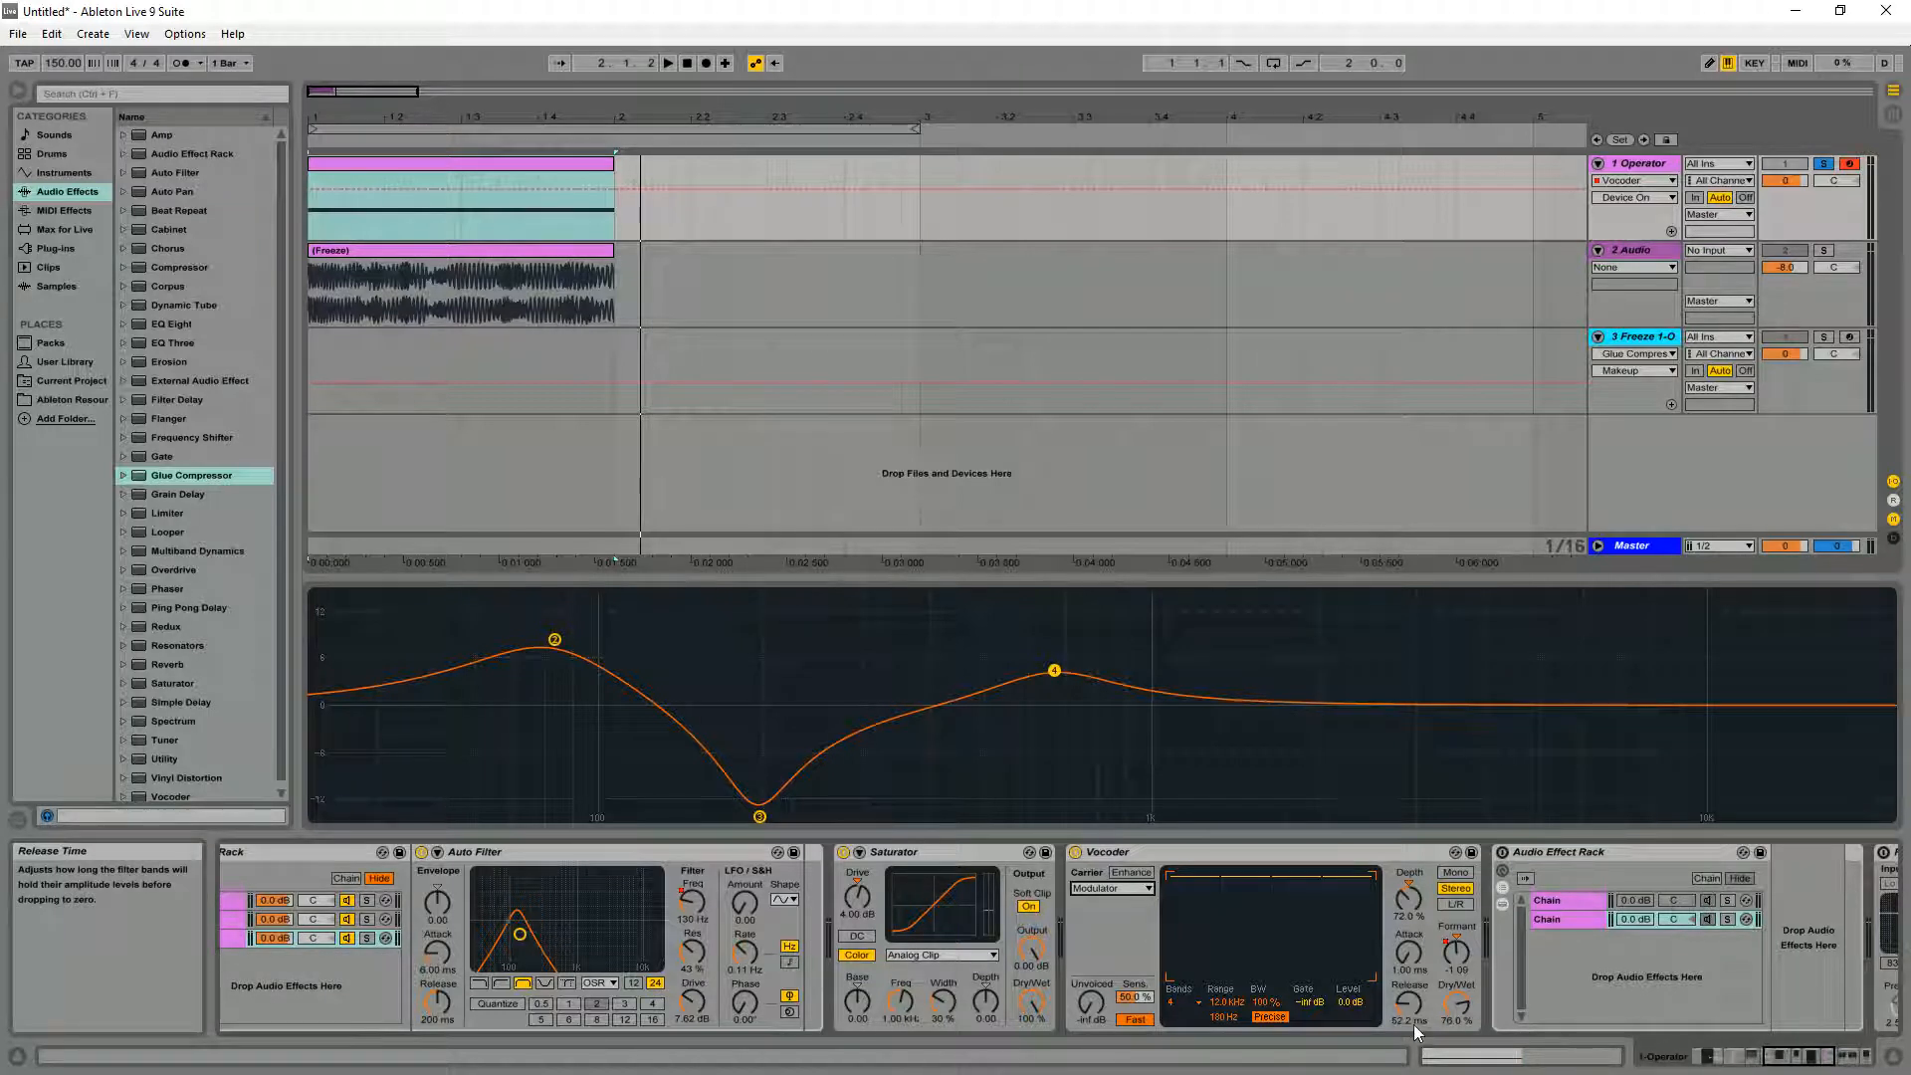
Show the Vocoder's Formant Shift automation and play the first-bar clip with it
left_click(1457, 952)
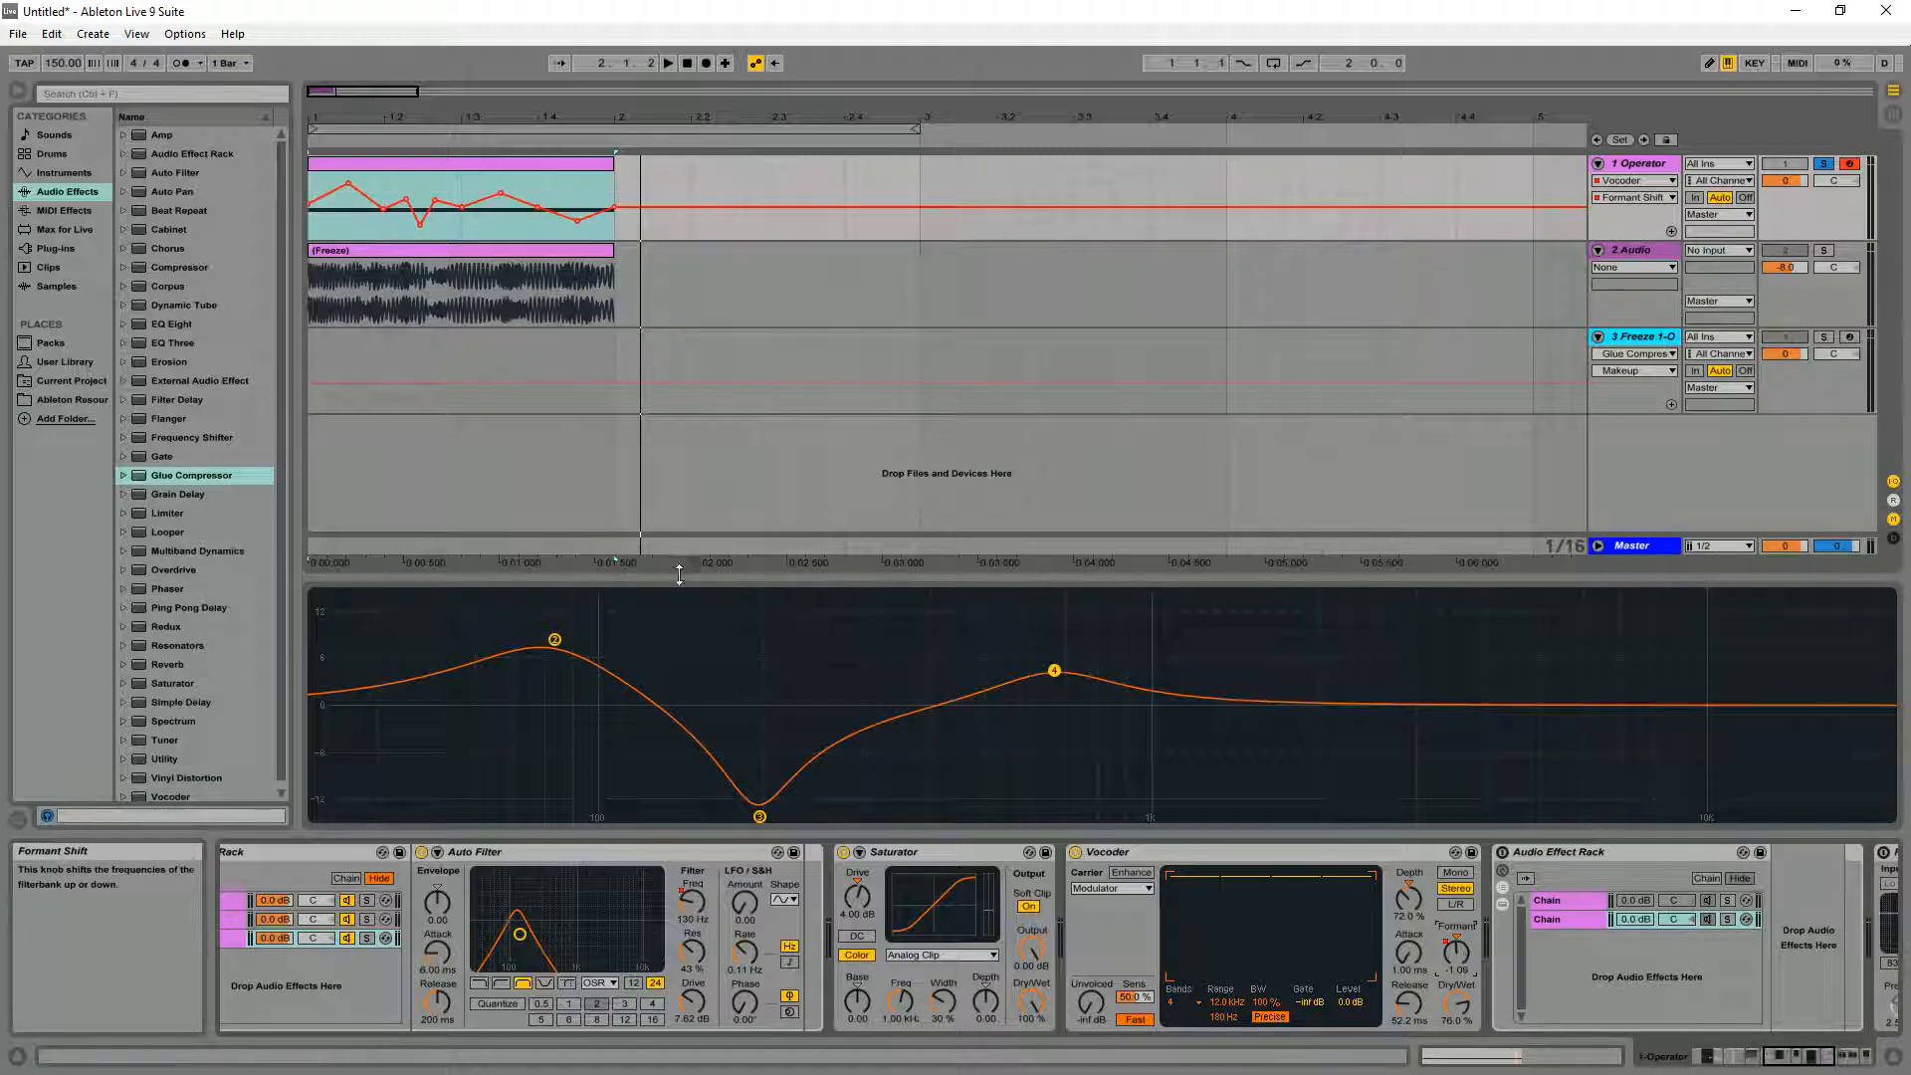
left_click(462, 183)
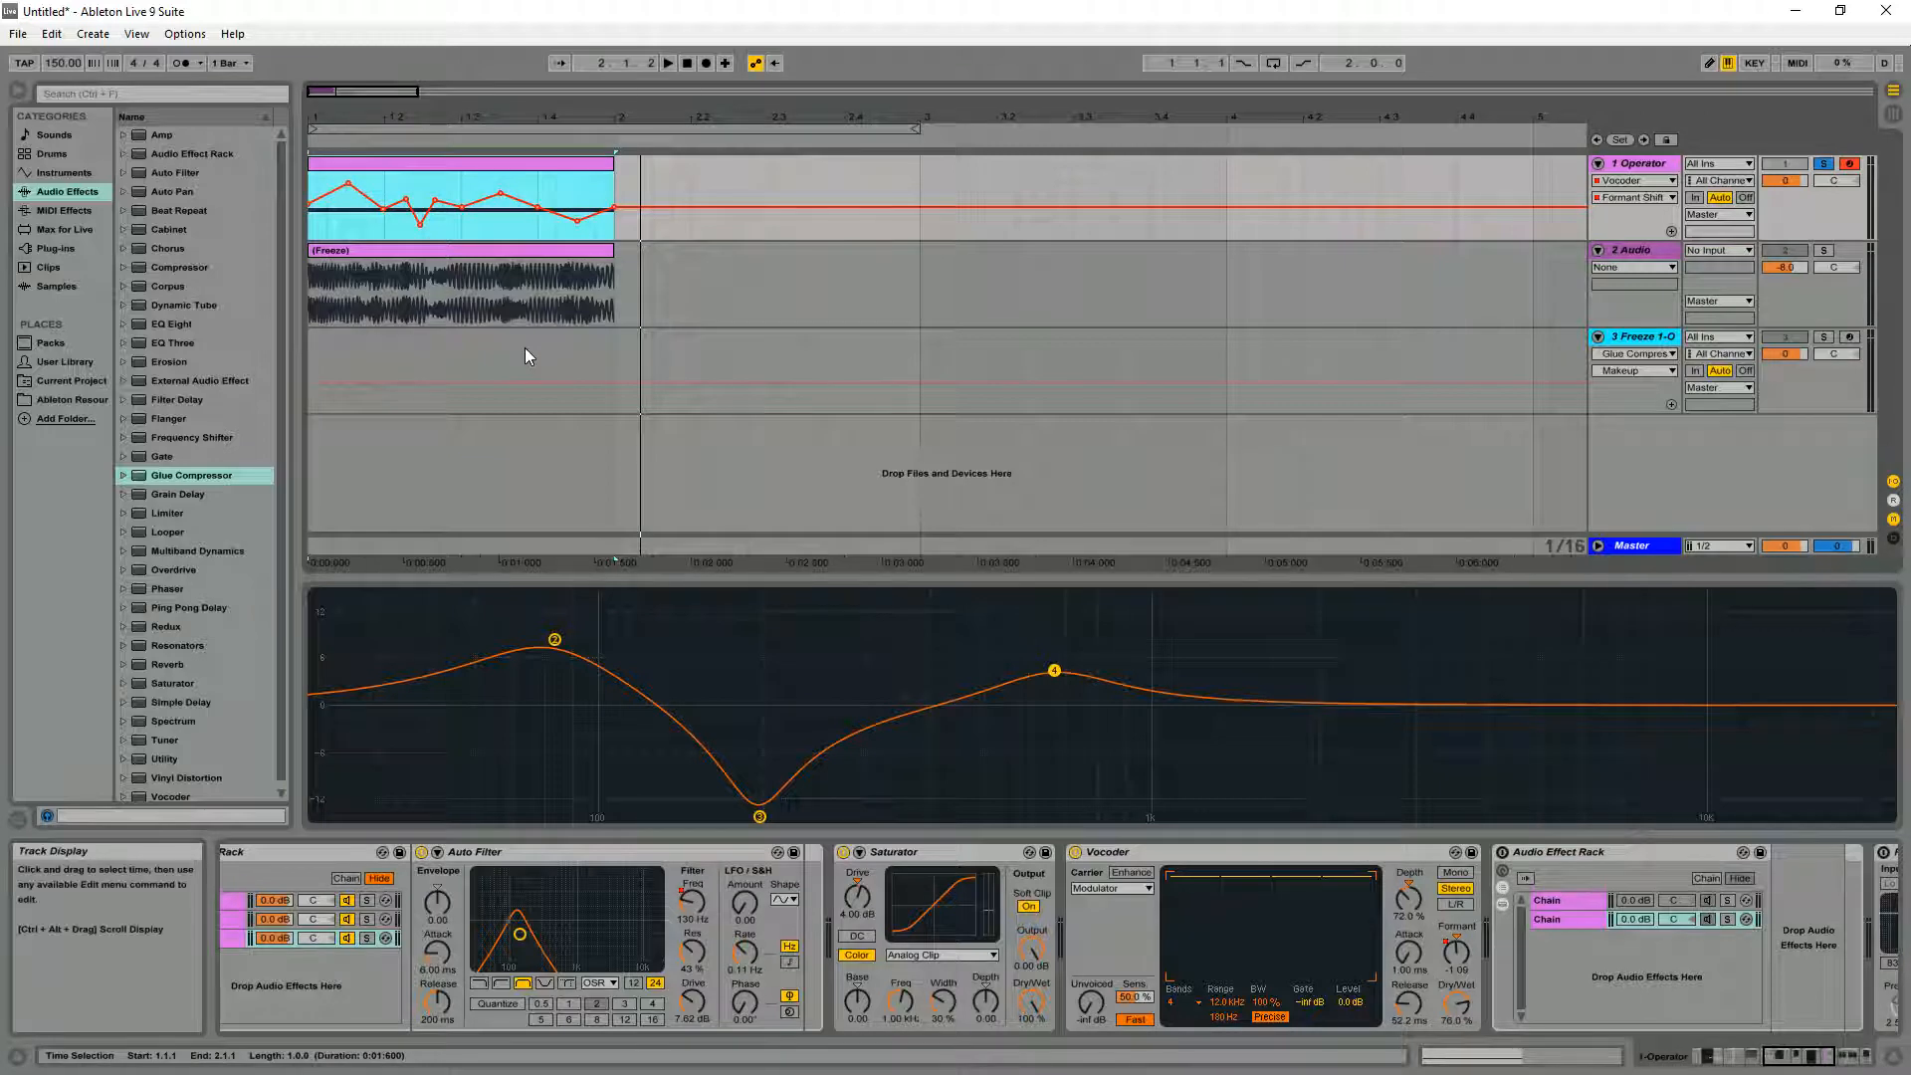
key("space")
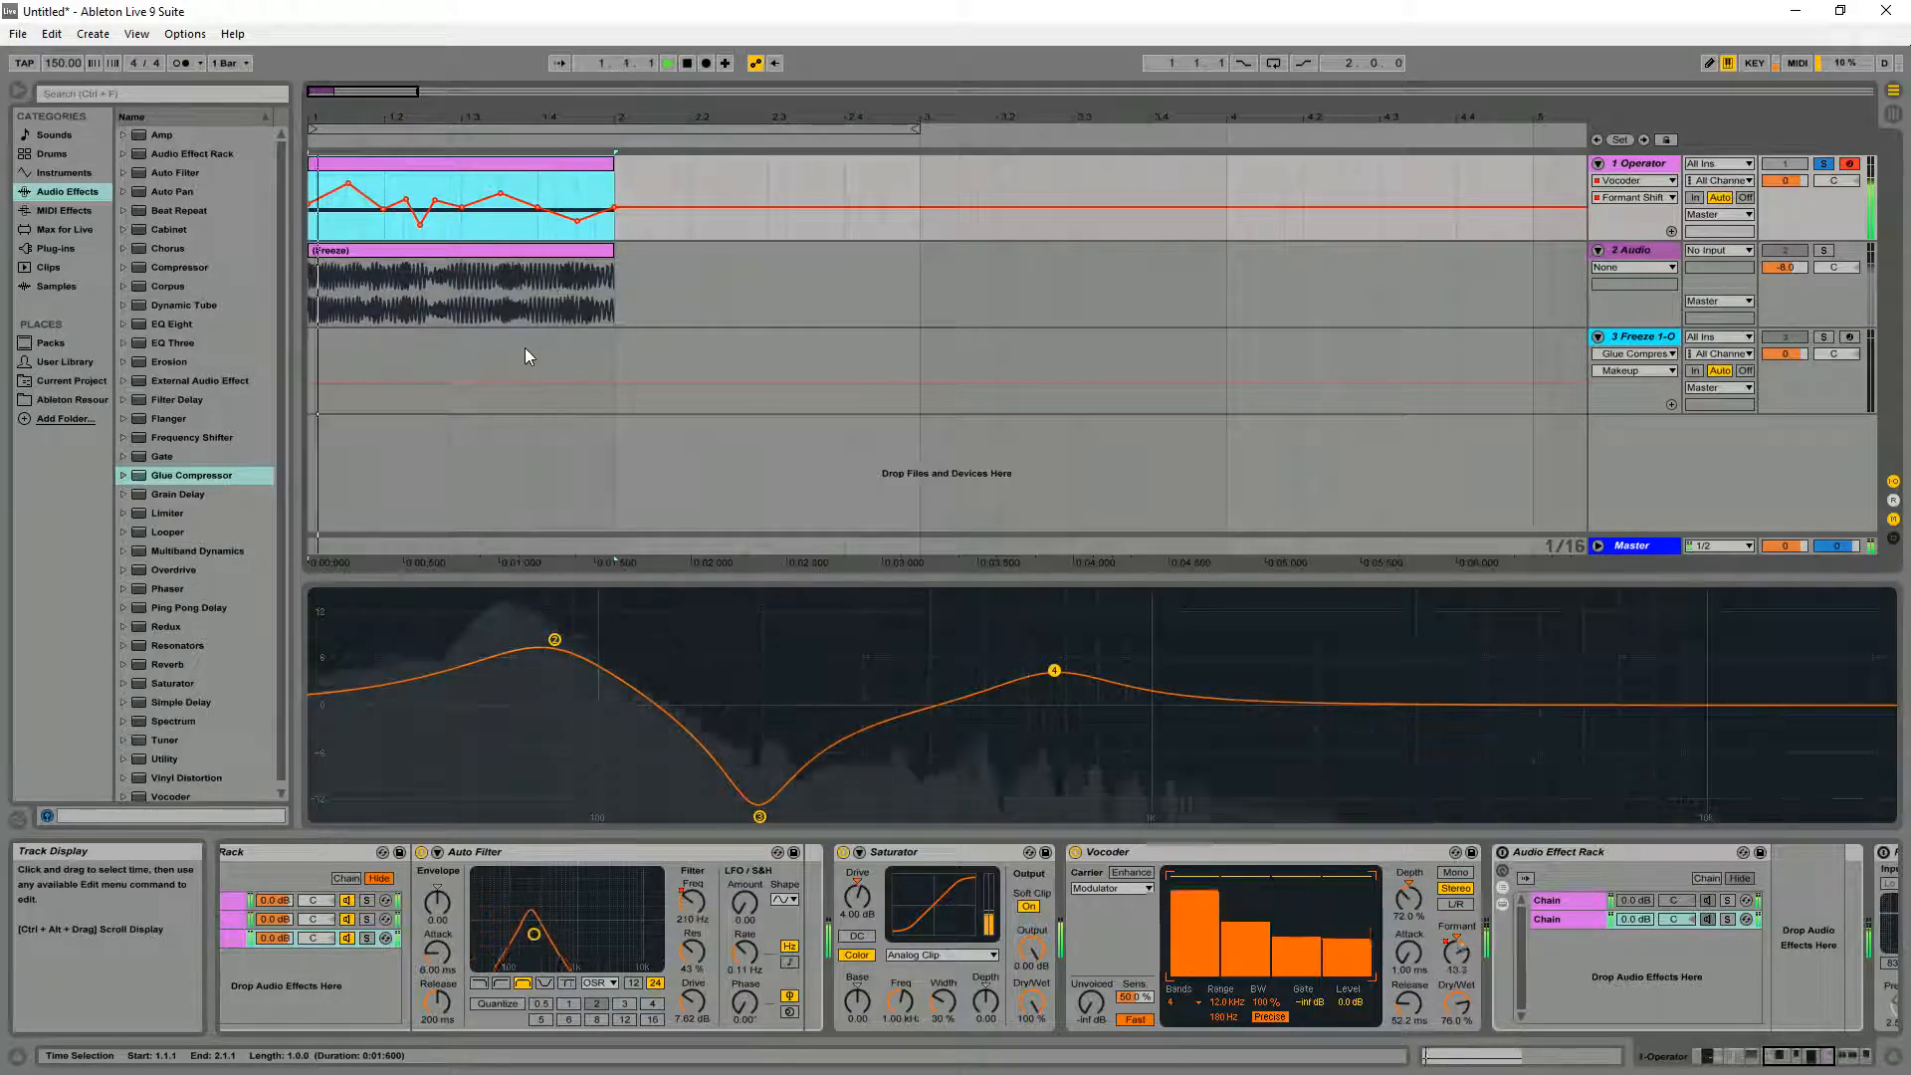
key("space")
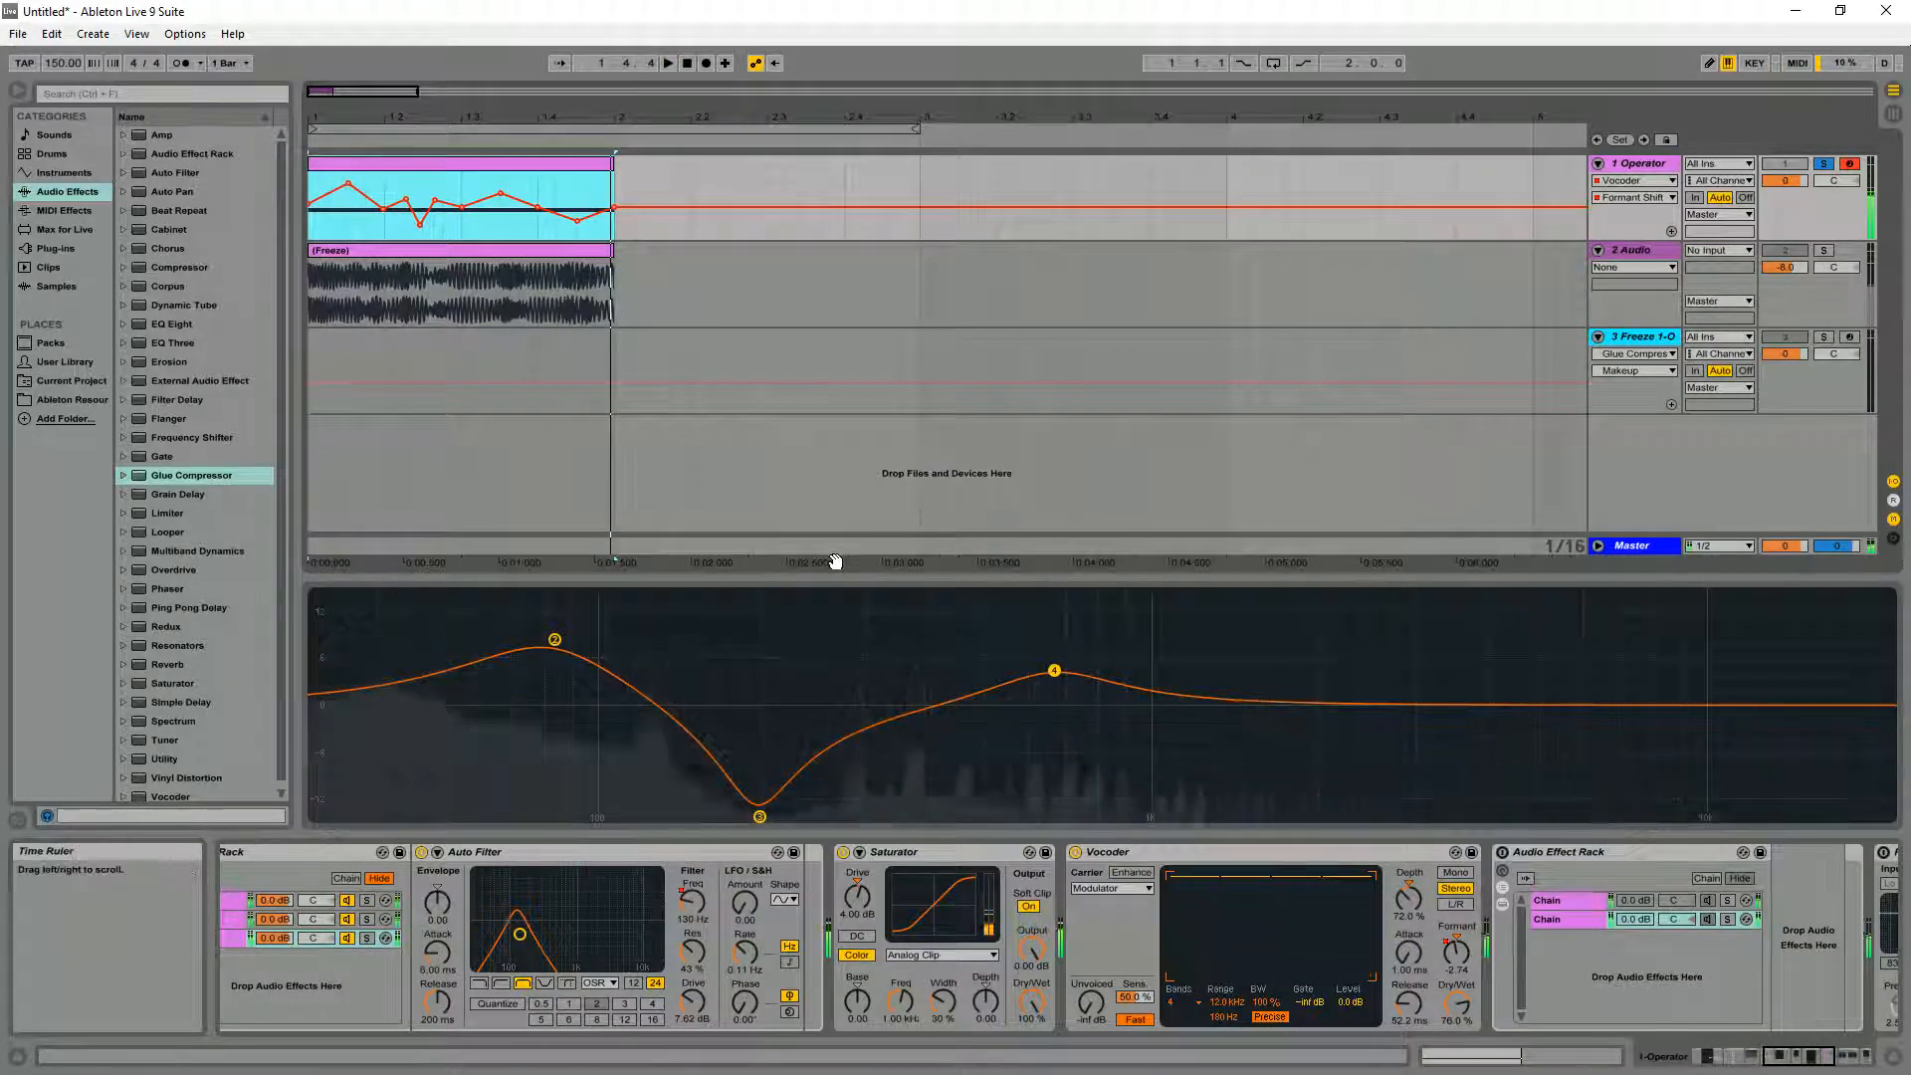
Reactivate the two-chain Audio Effect Rack after the Vocoder and inspect the Phaser in its first chain with its frequency automation
left_click_drag(1803, 1057, 1838, 1059)
left_click(876, 853)
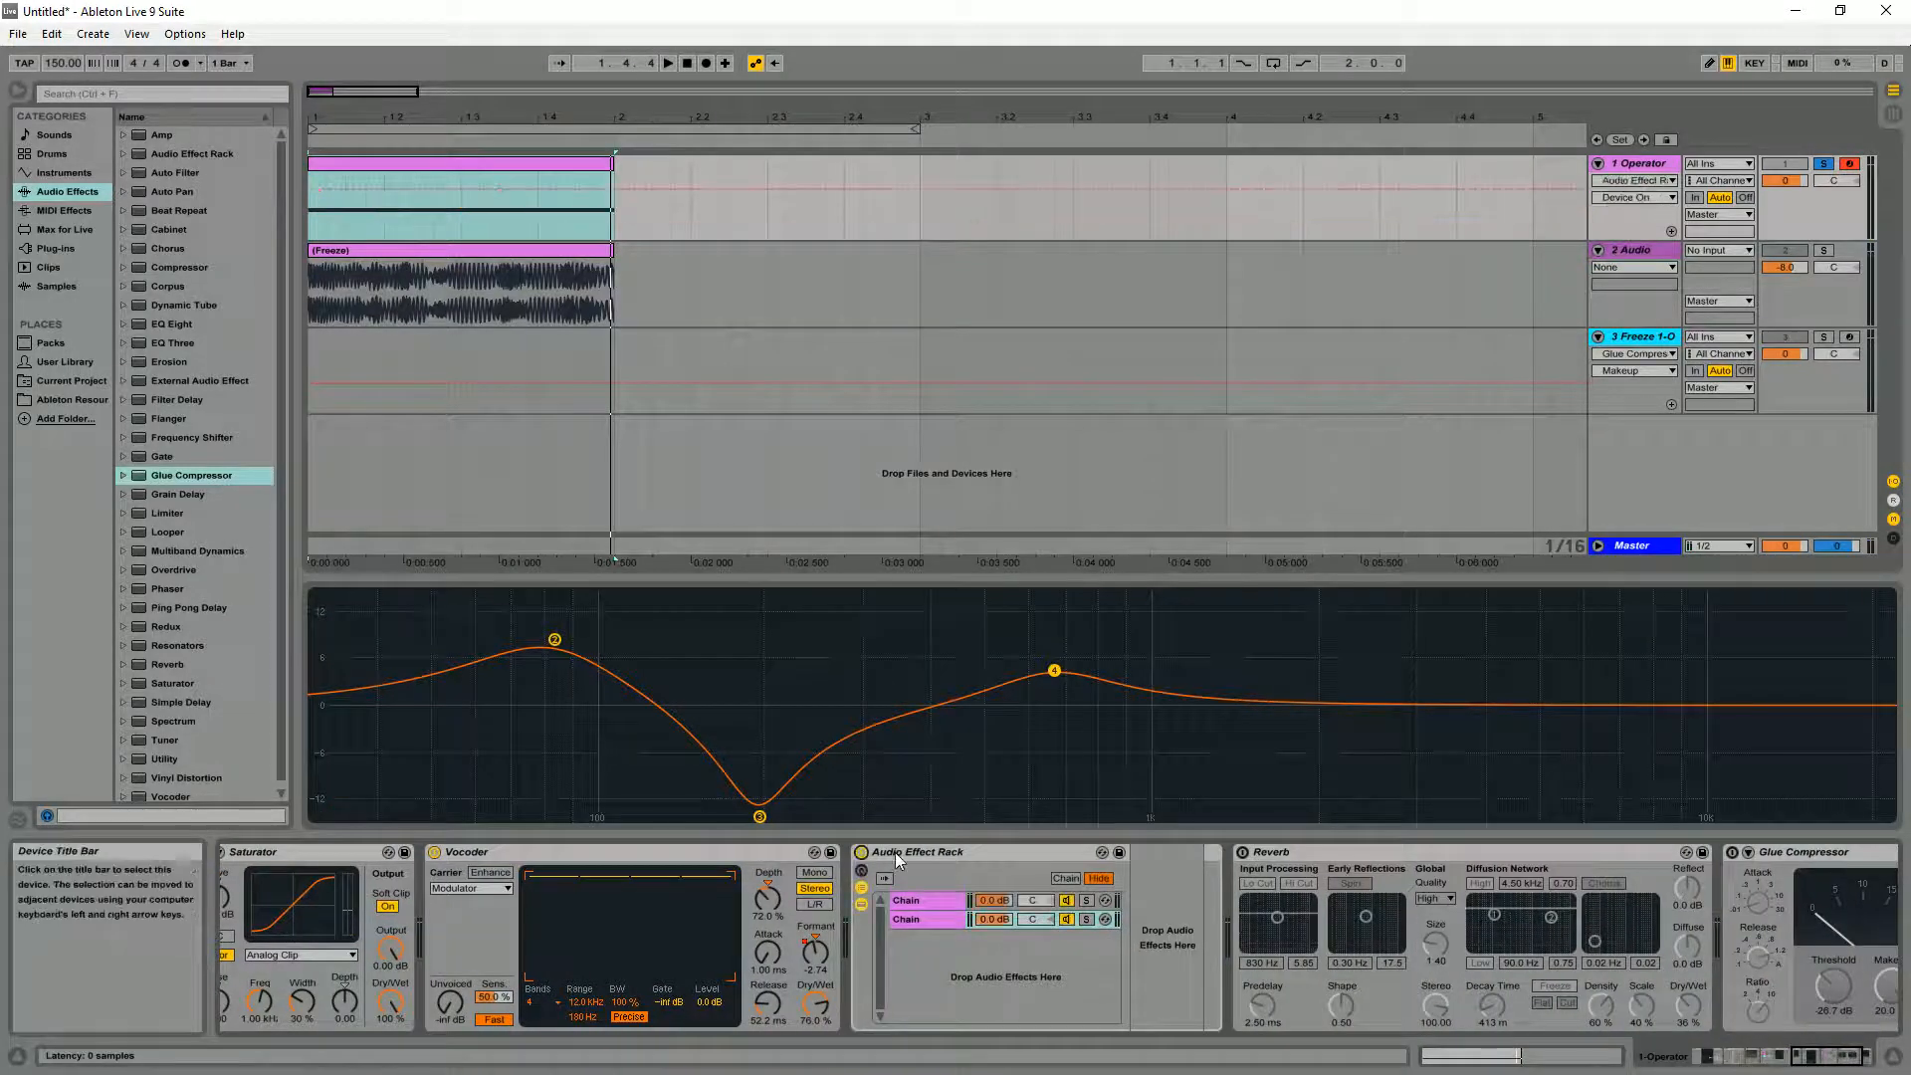
left_click(936, 917)
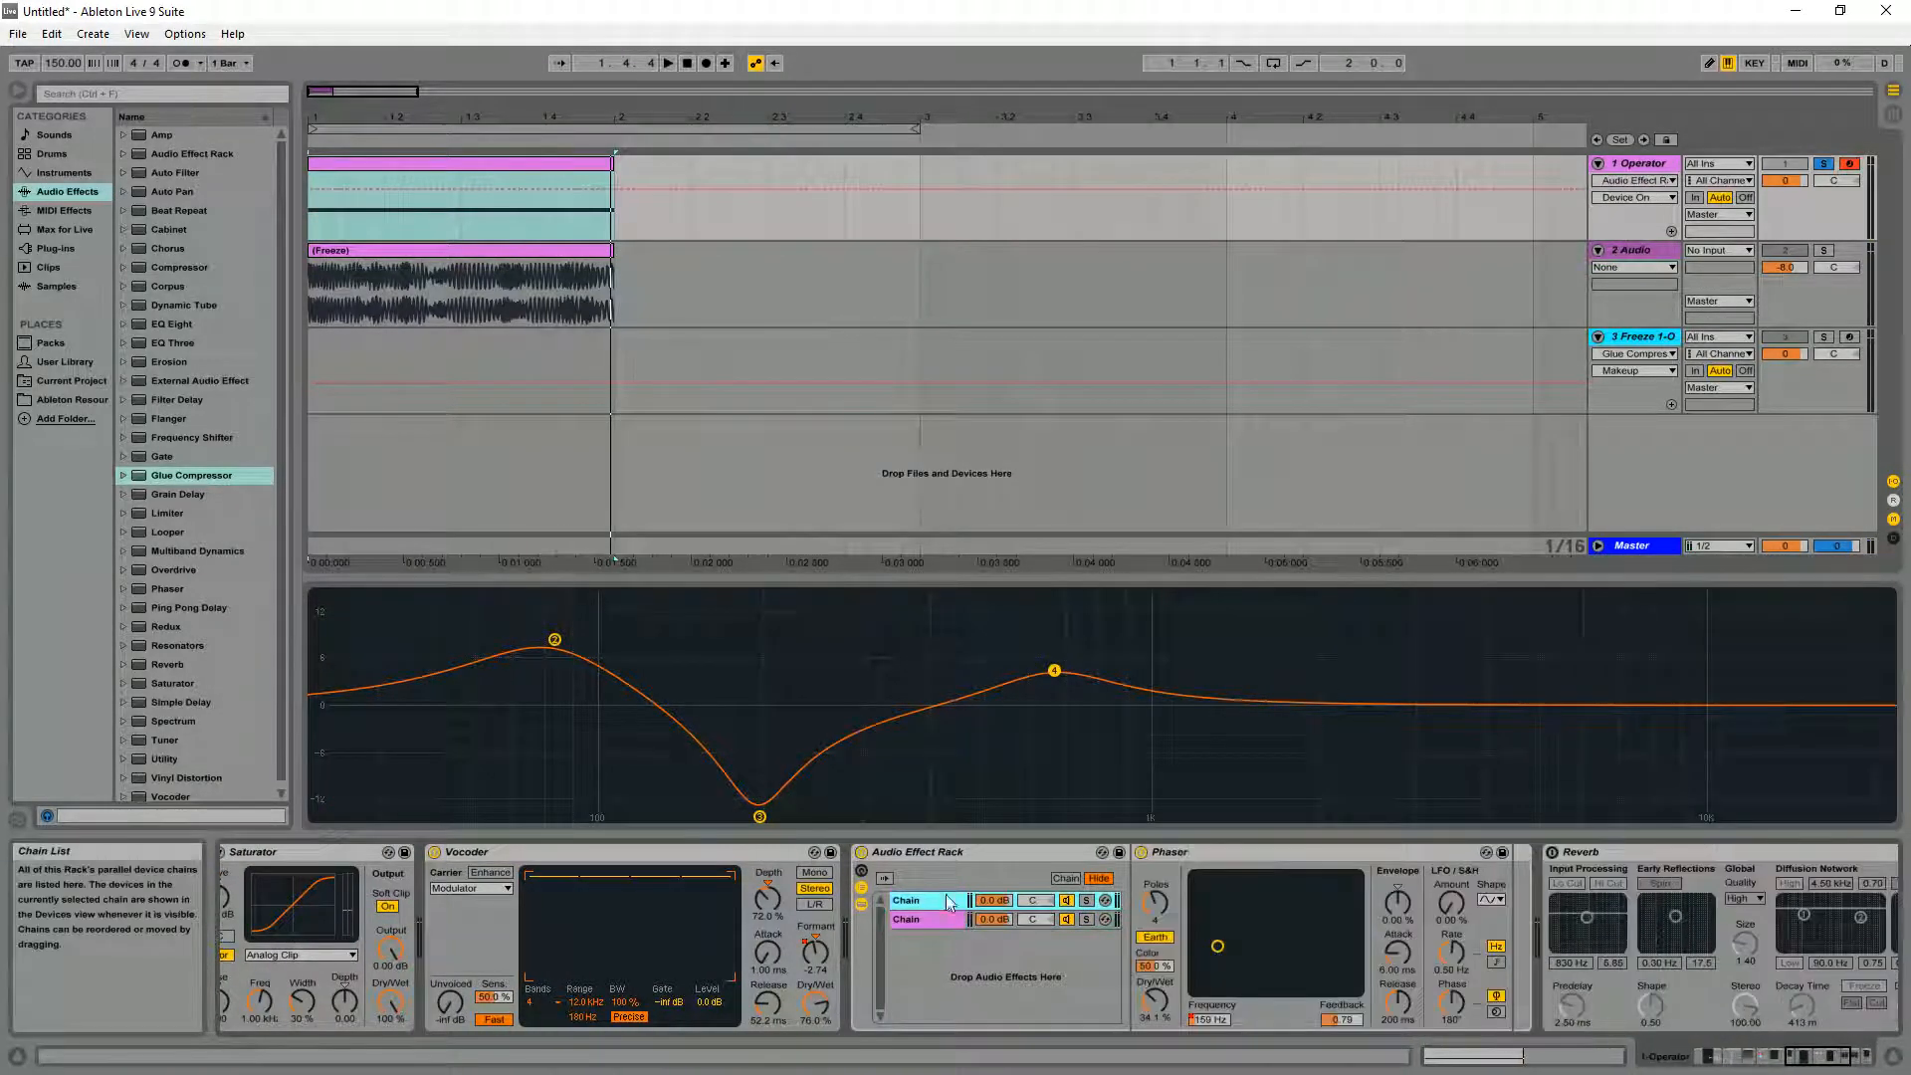
left_click(936, 900)
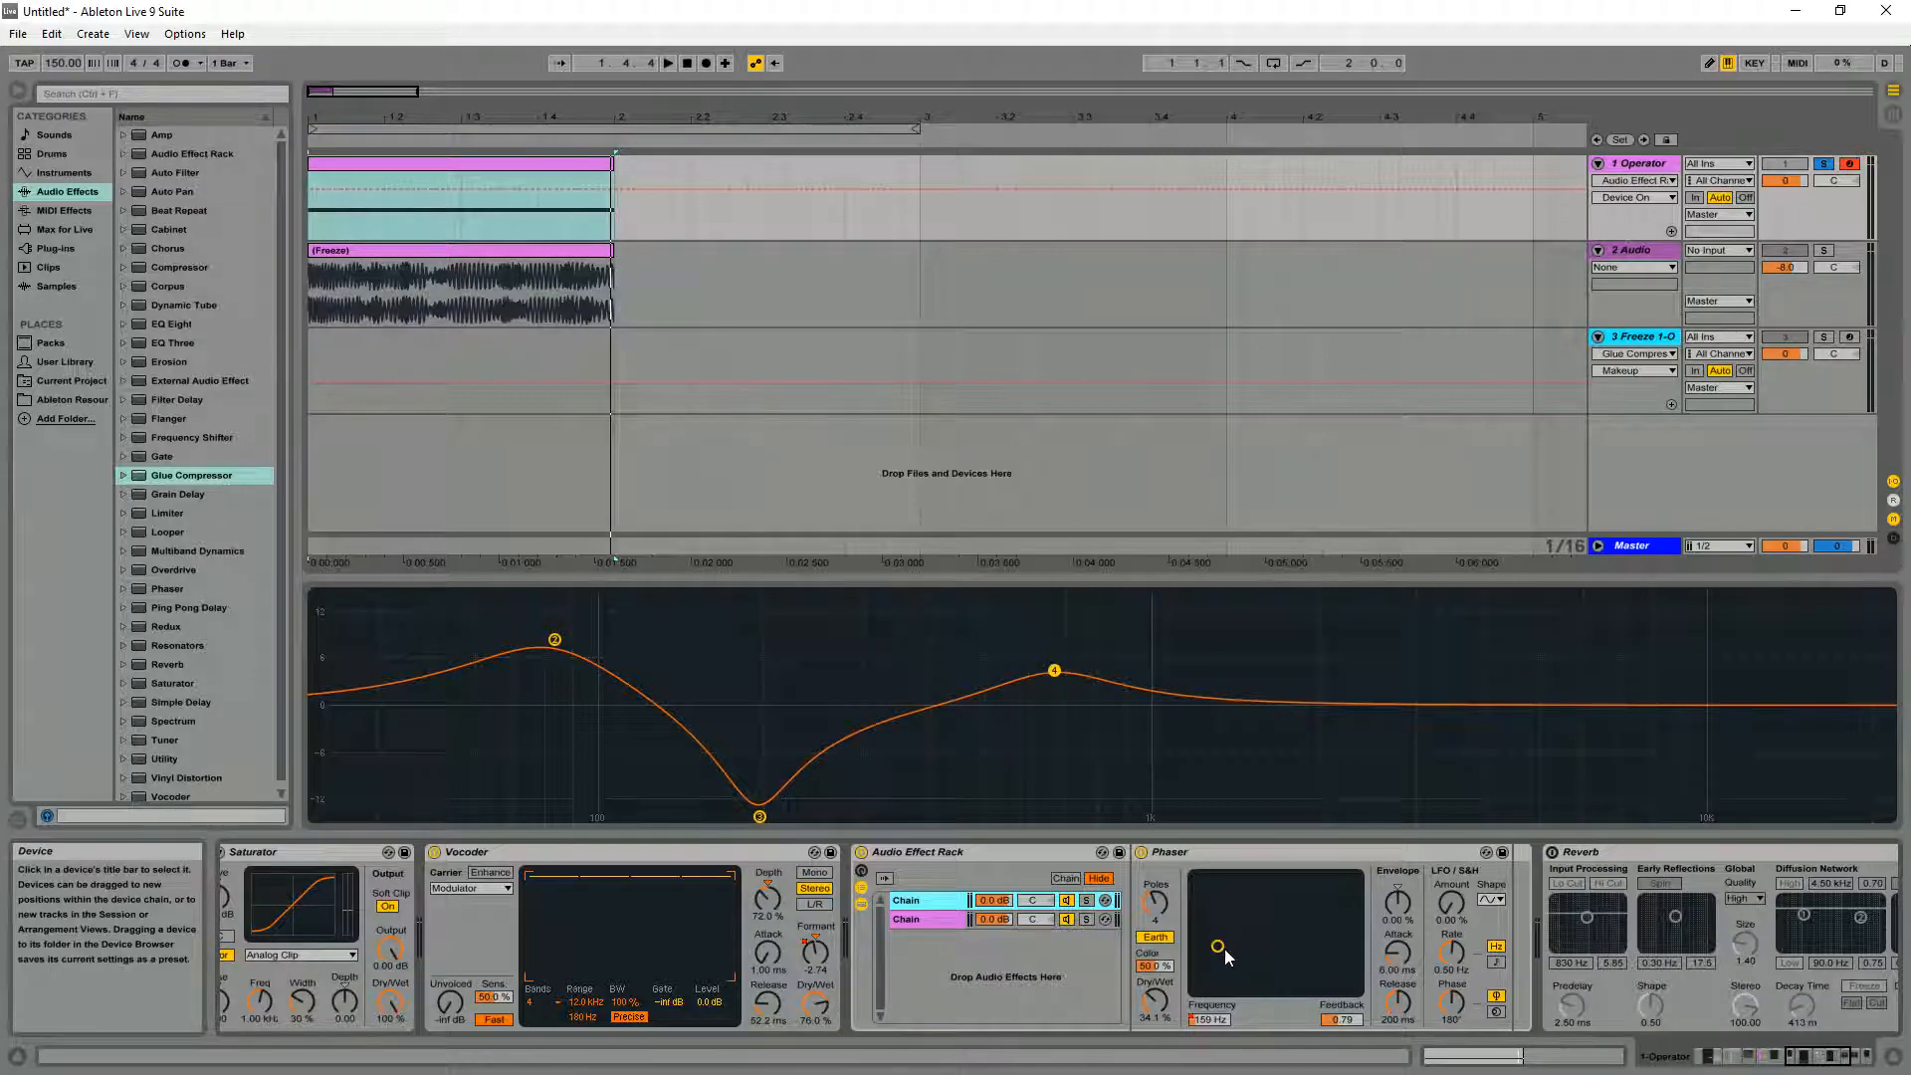
left_click(1210, 1020)
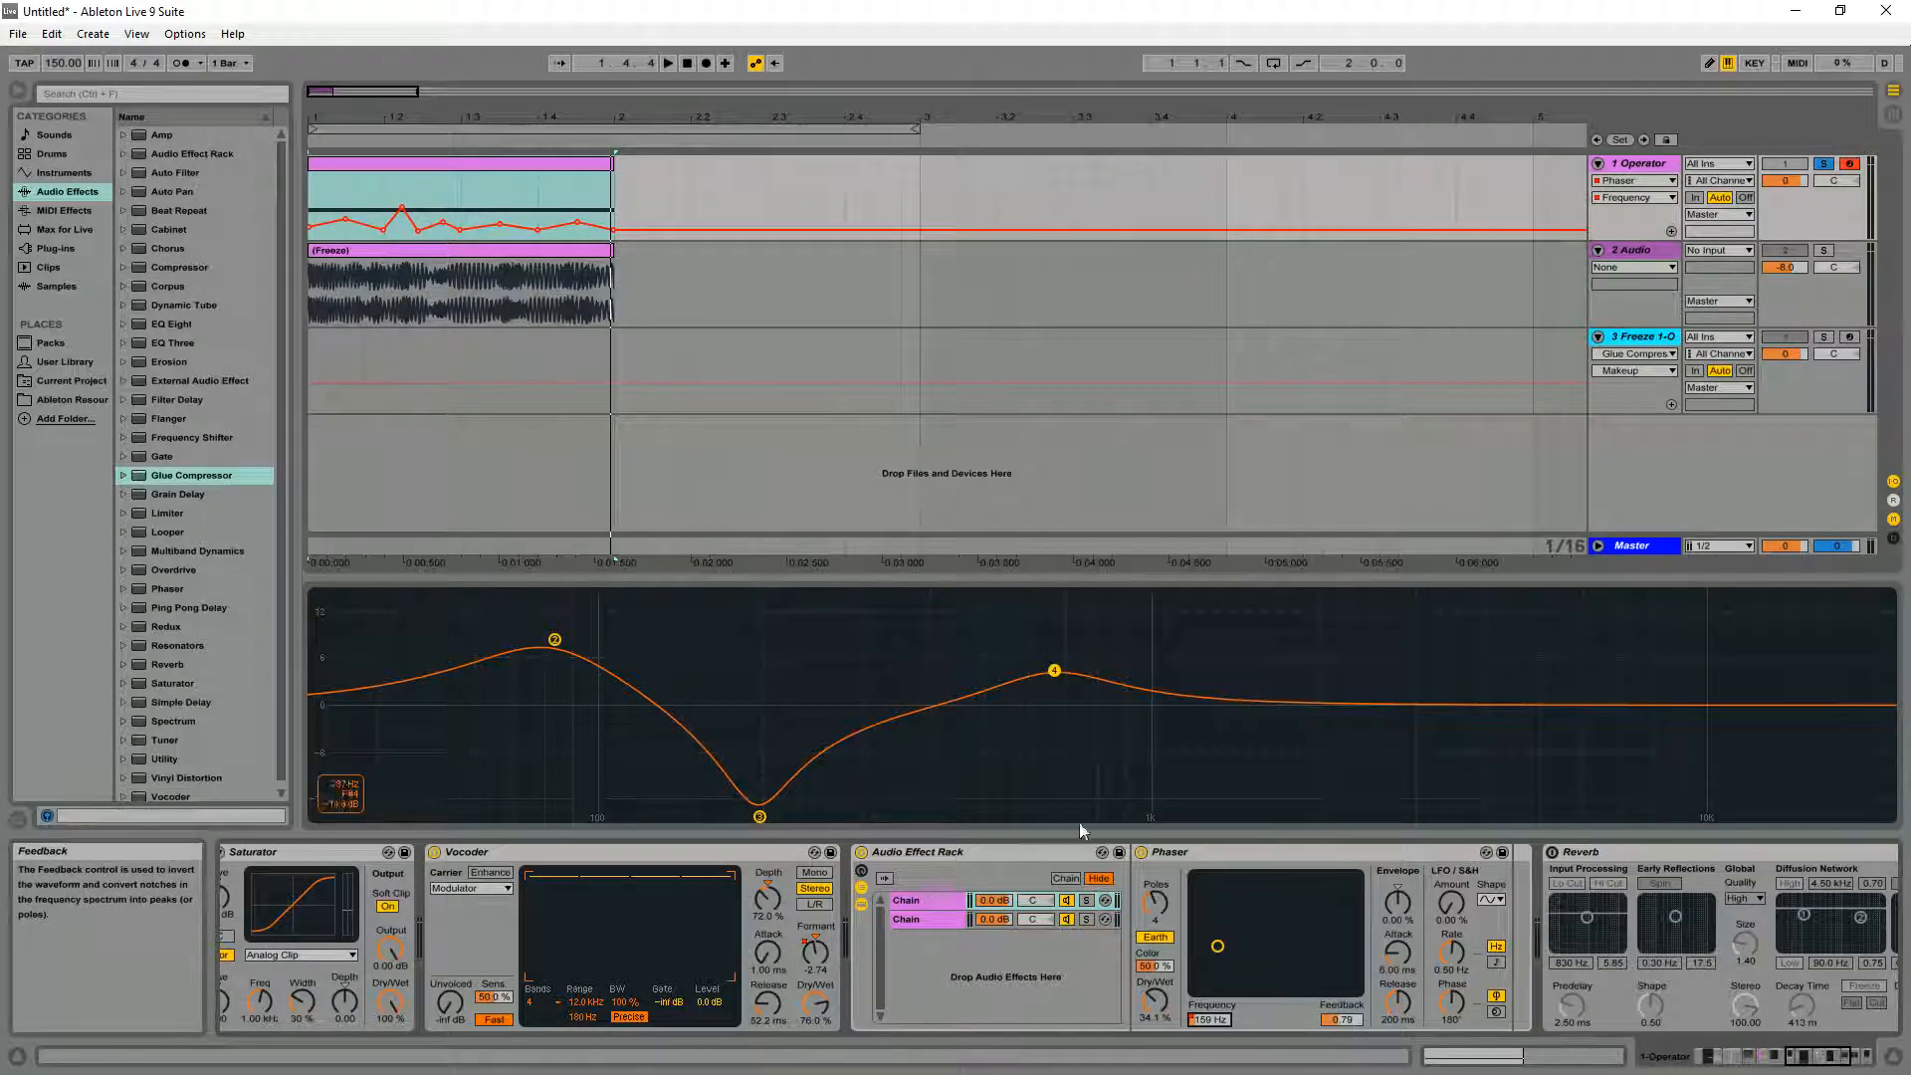
Solo the Phaser chain in the two-chain rack and play the clip from the start of bar 1
left_click(1092, 906)
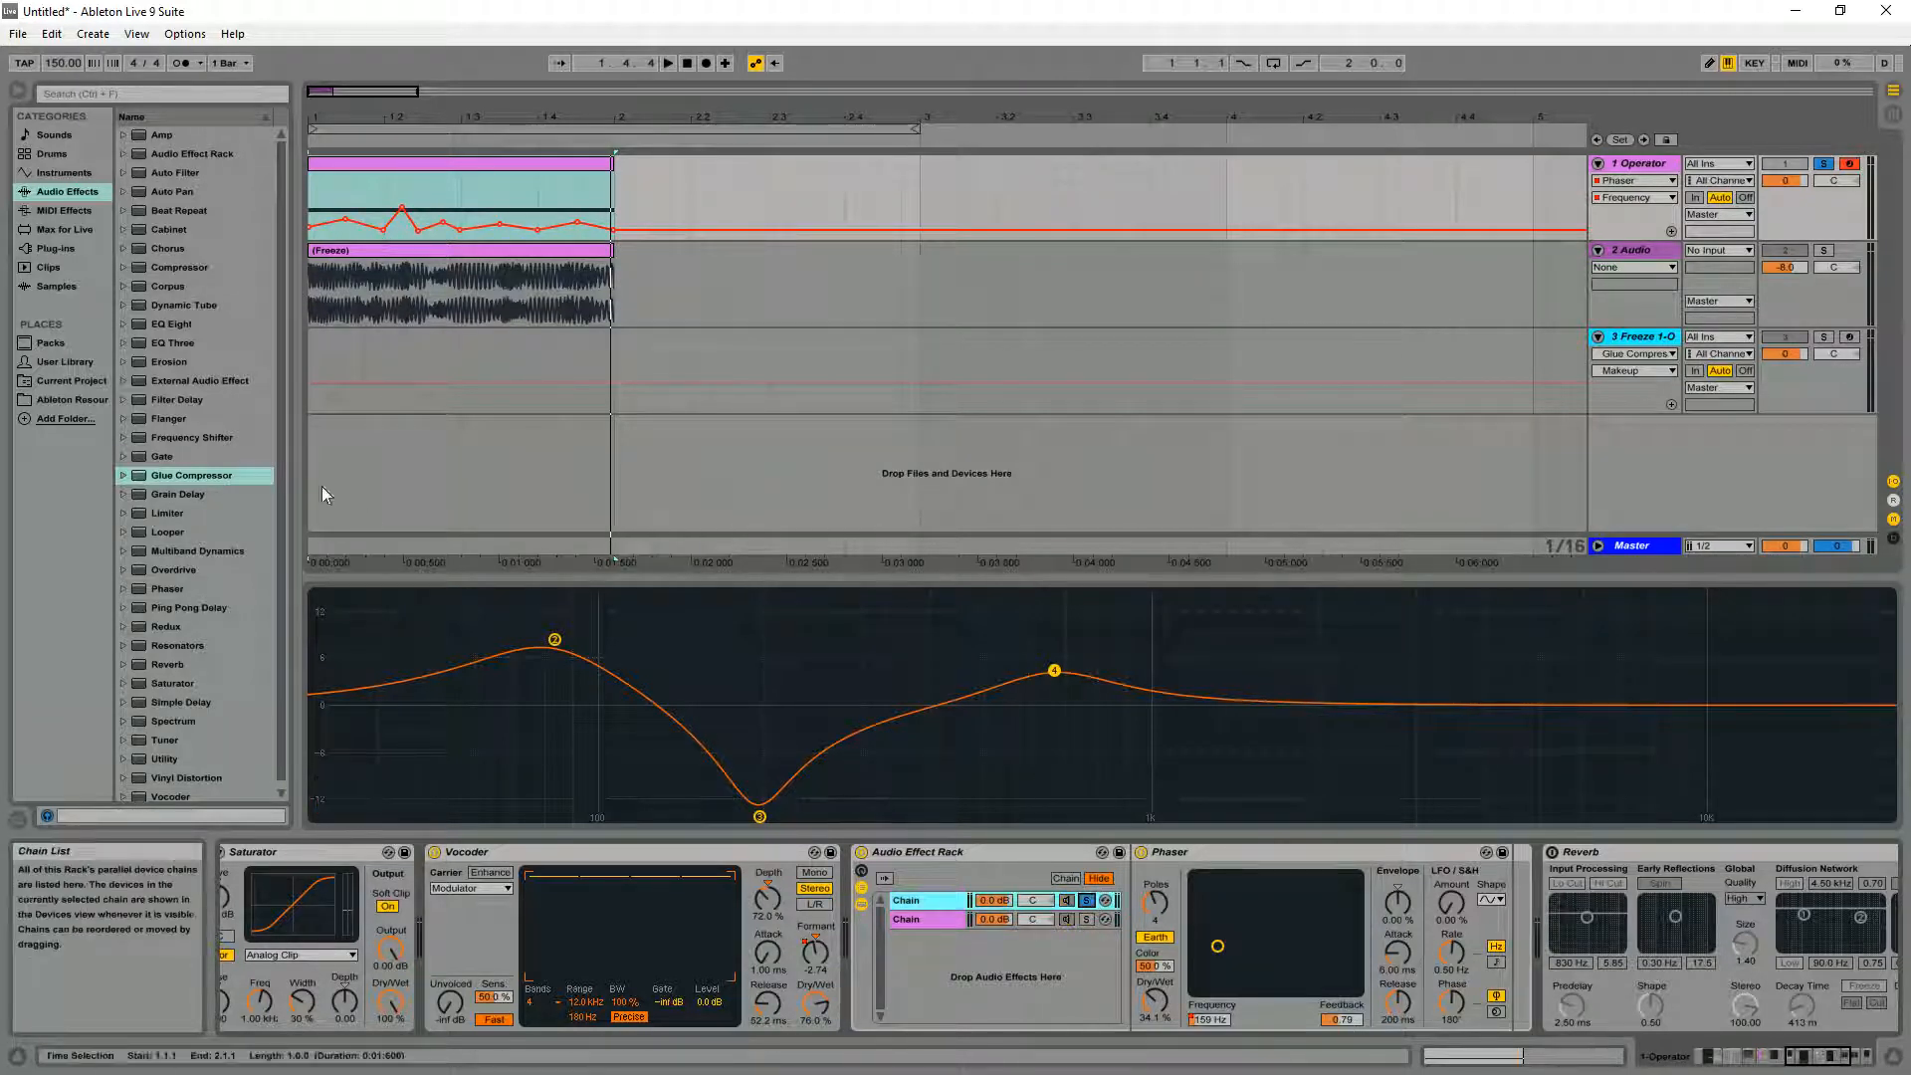
left_click(310, 206)
key("space")
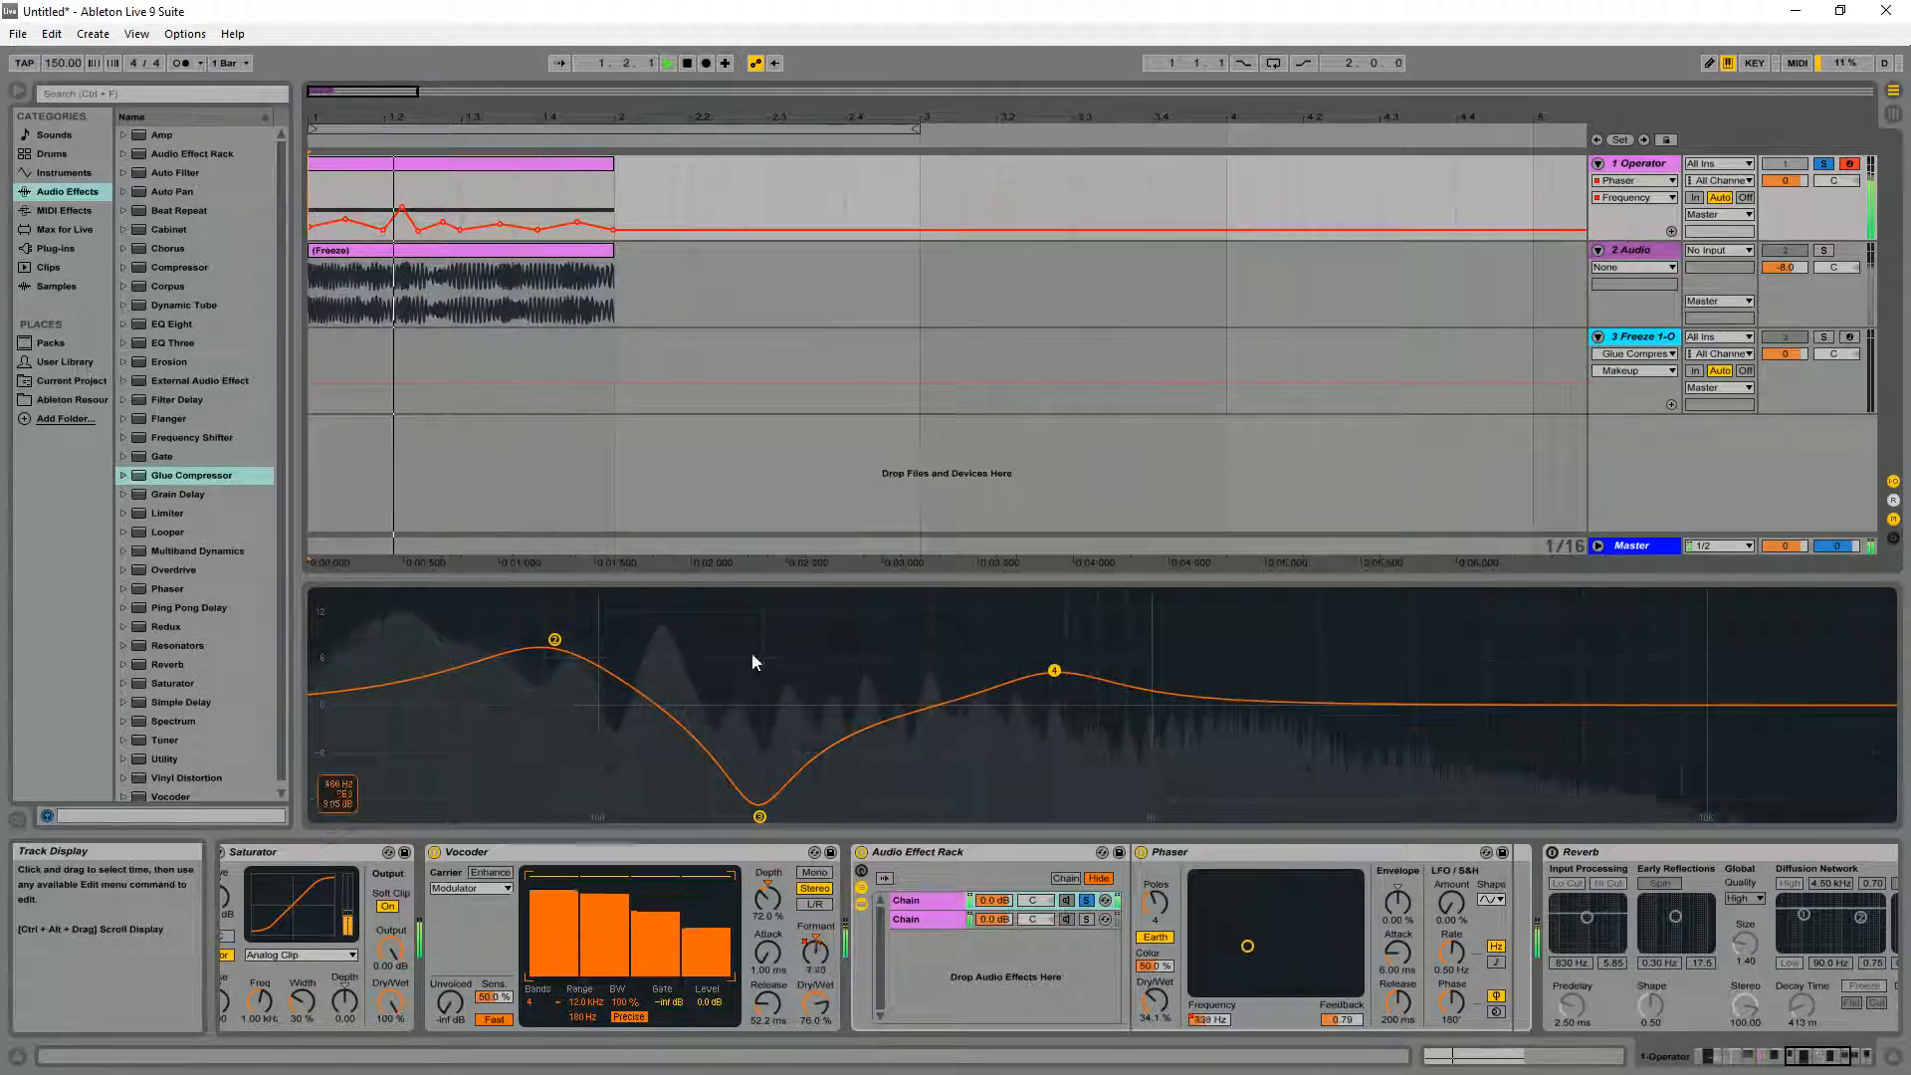
key("space")
Solo the rack's empty second chain instead, play the clip for comparison, and switch the solo off again
left_click(1088, 918)
left_click(1088, 901)
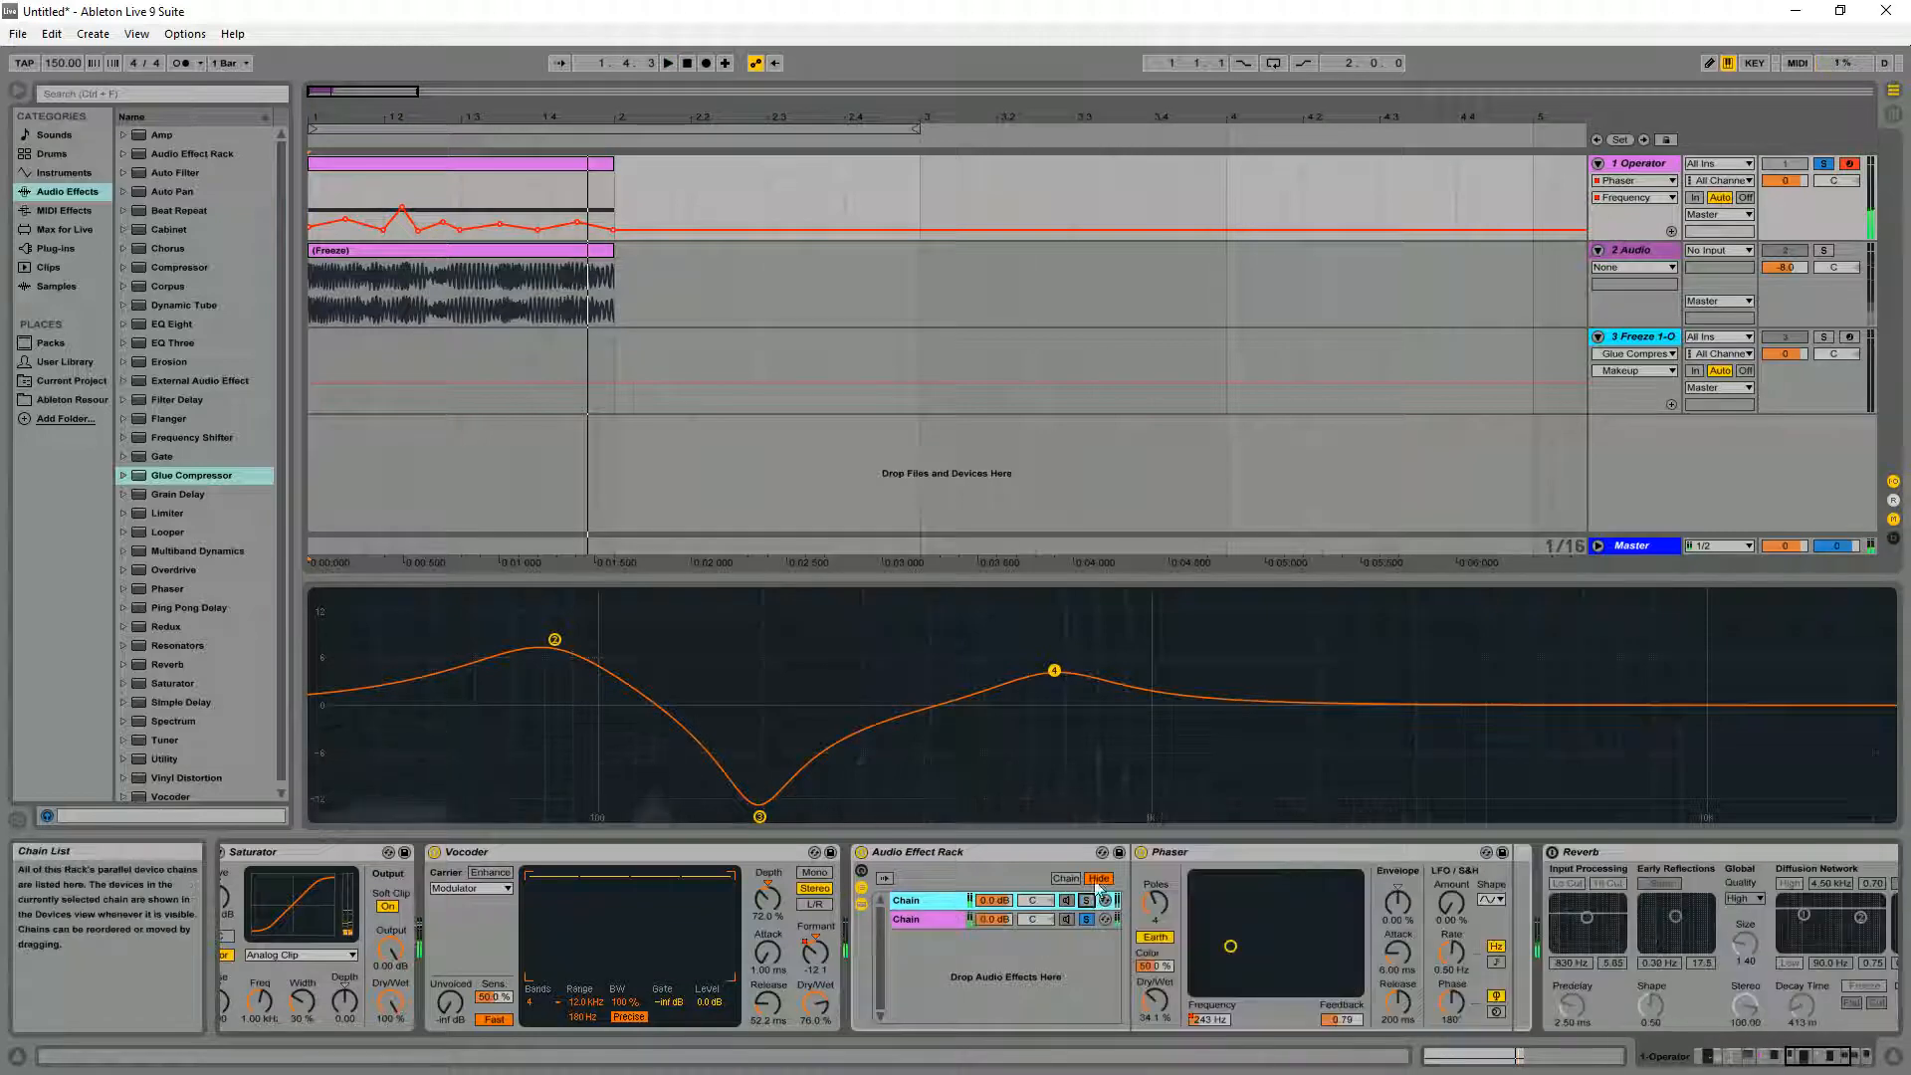
left_click(311, 197)
key("space")
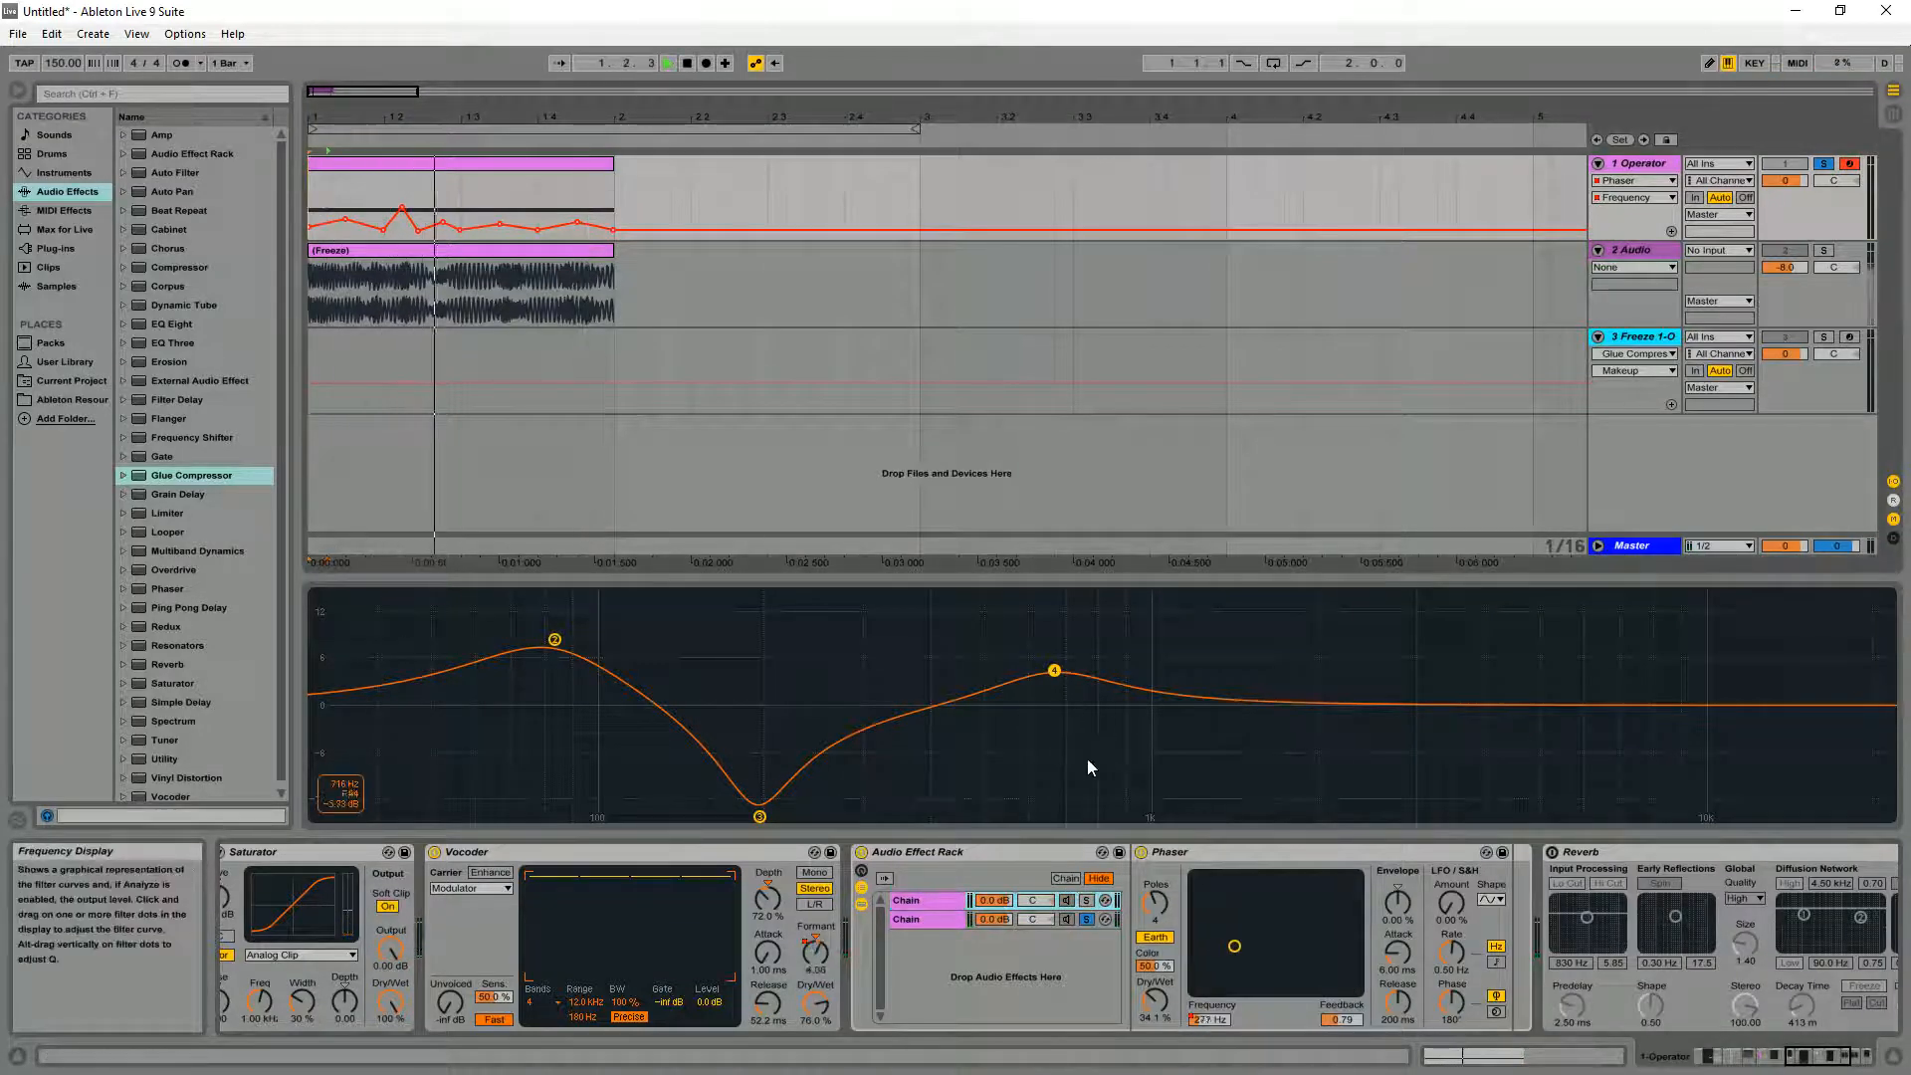
left_click(1091, 925)
left_click(1087, 920)
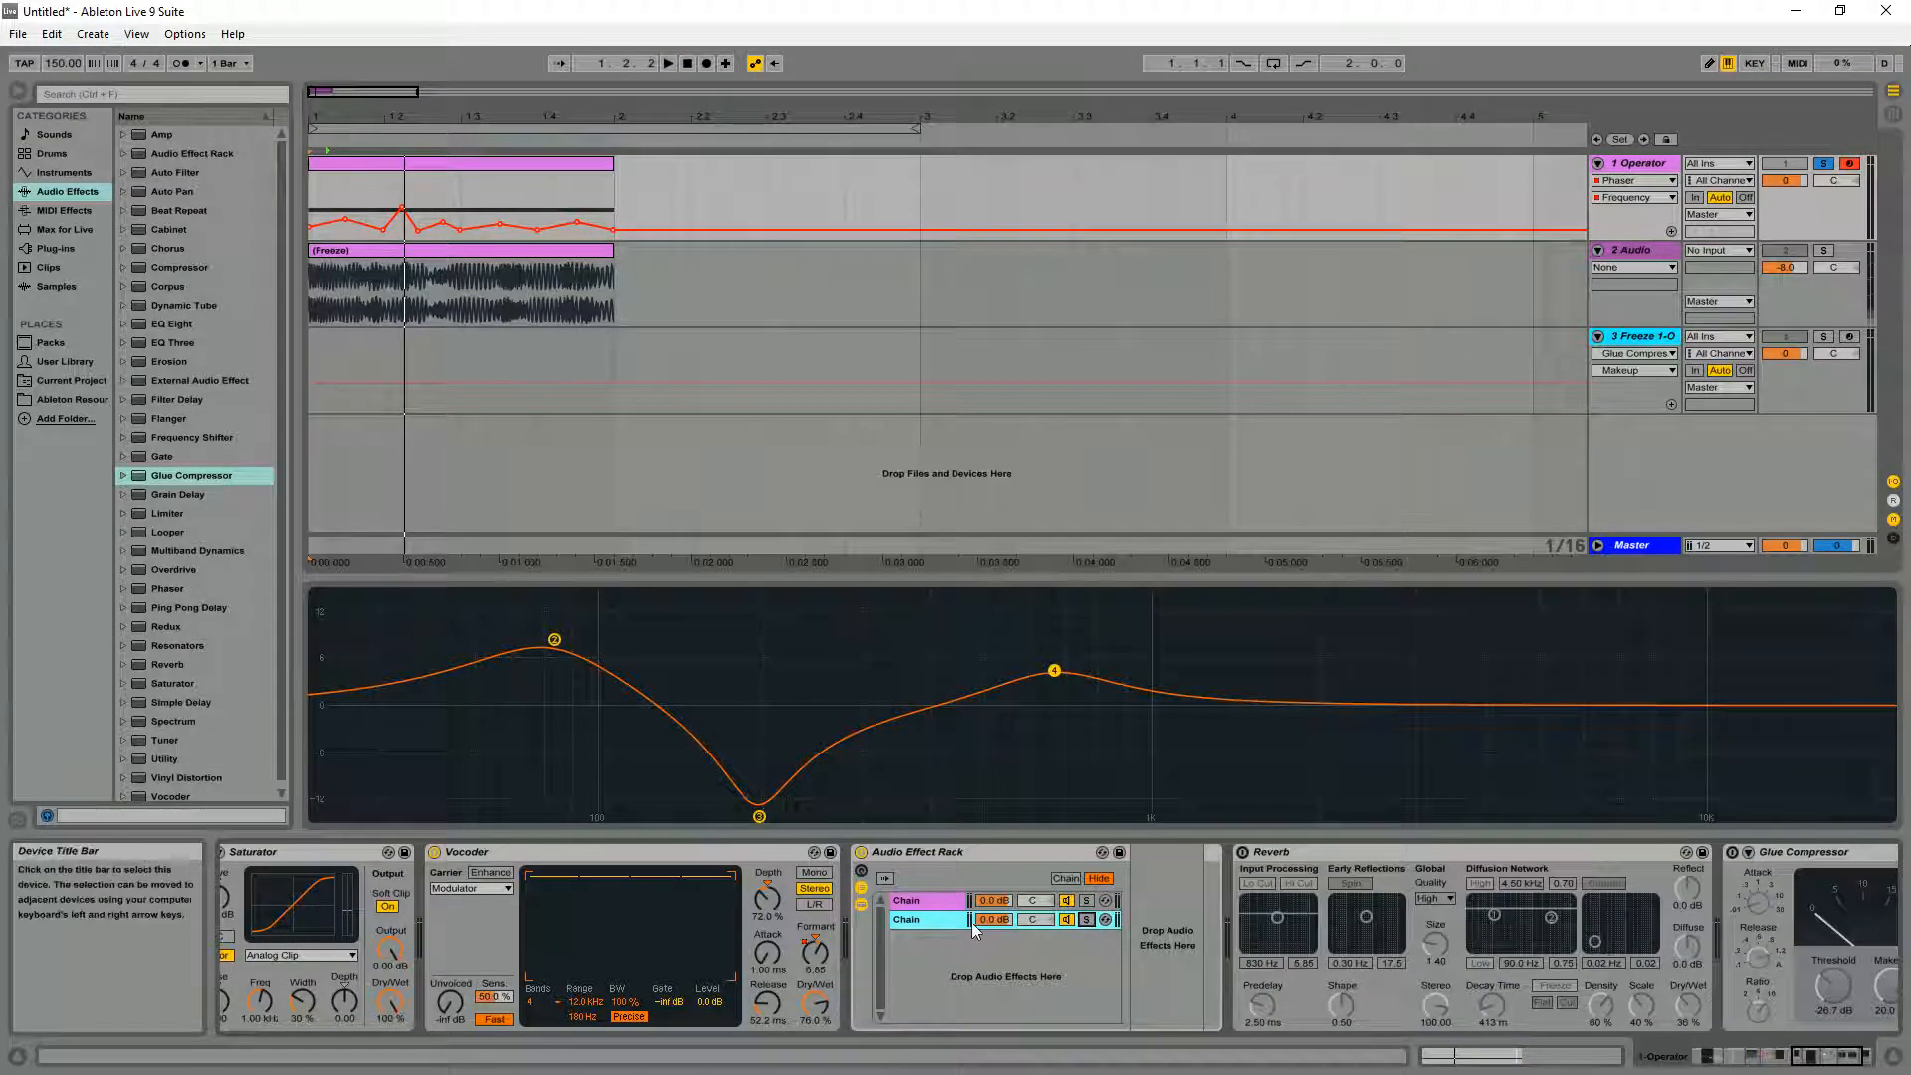
scroll(145, 683, "down", 1)
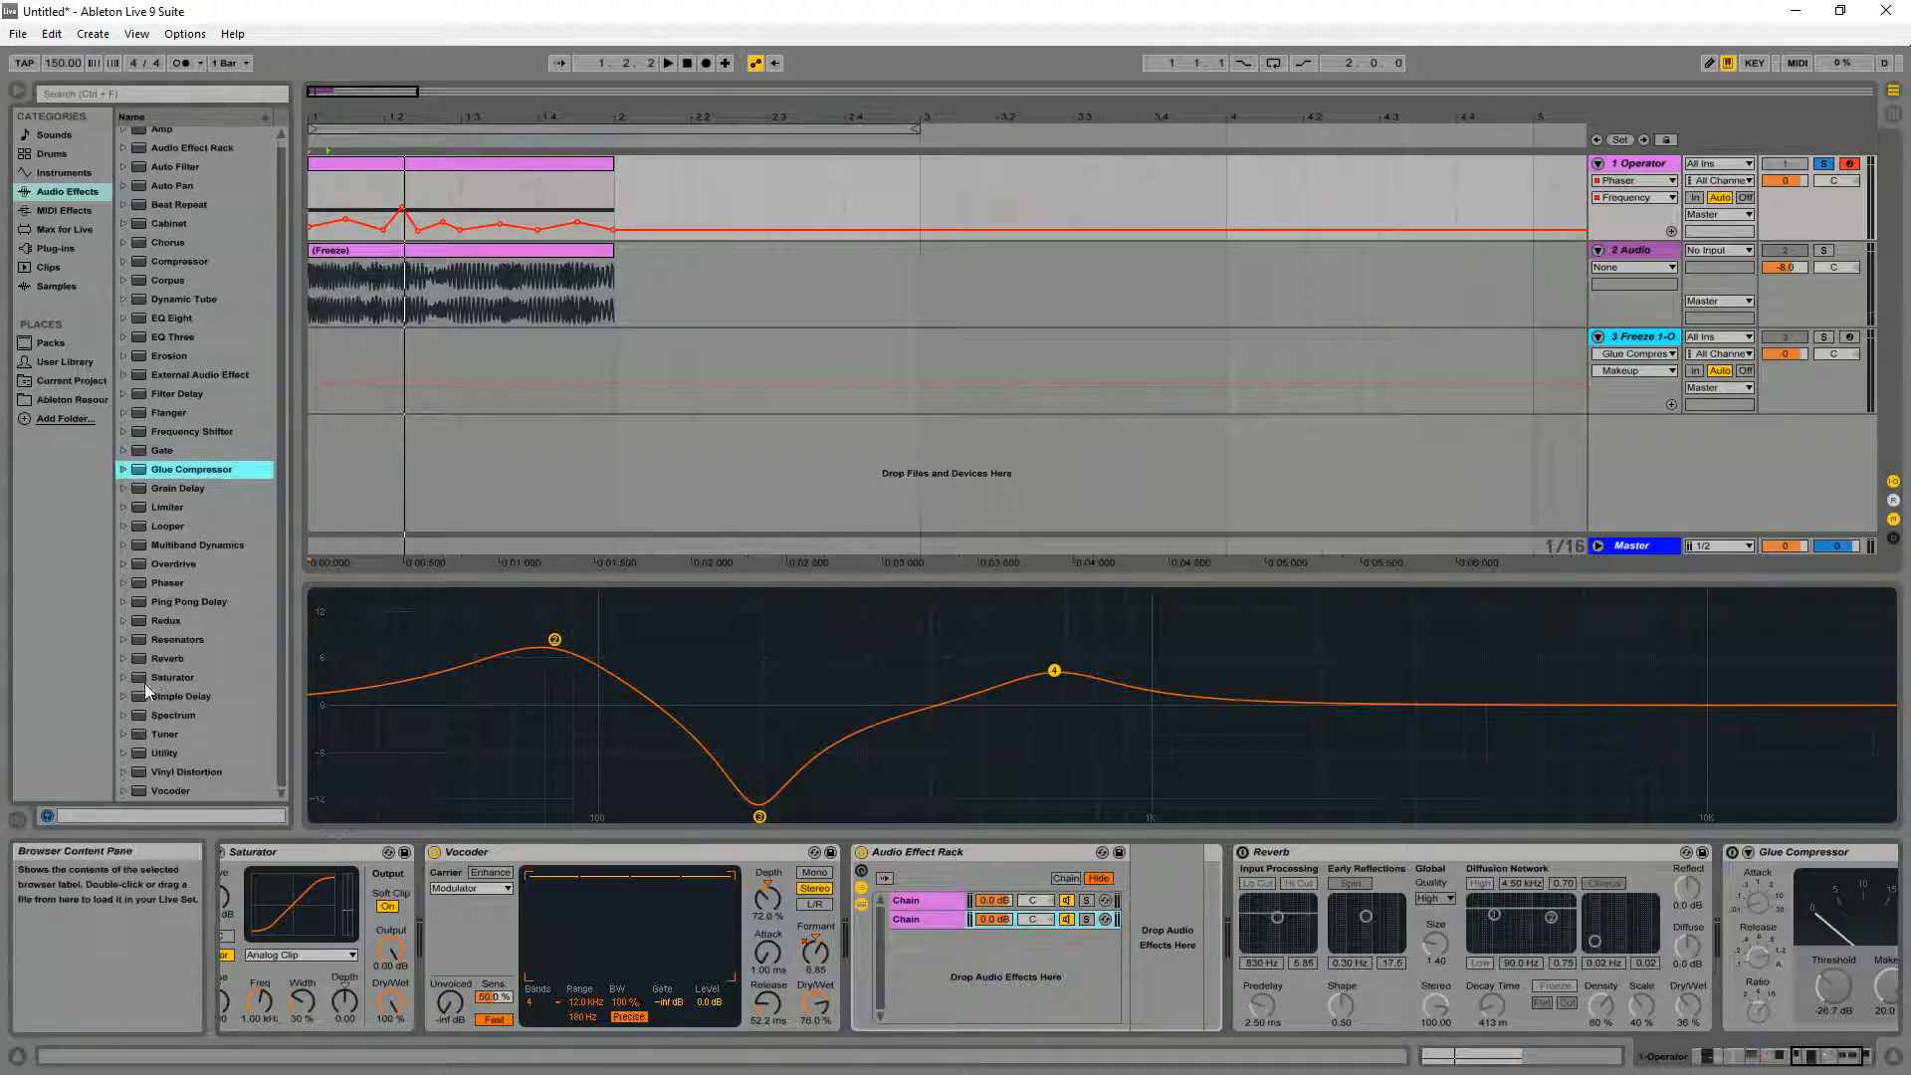
Add a Utility to the empty second chain of the Audio Effect Rack and play the clip from the start of bar 1
double_click(173, 755)
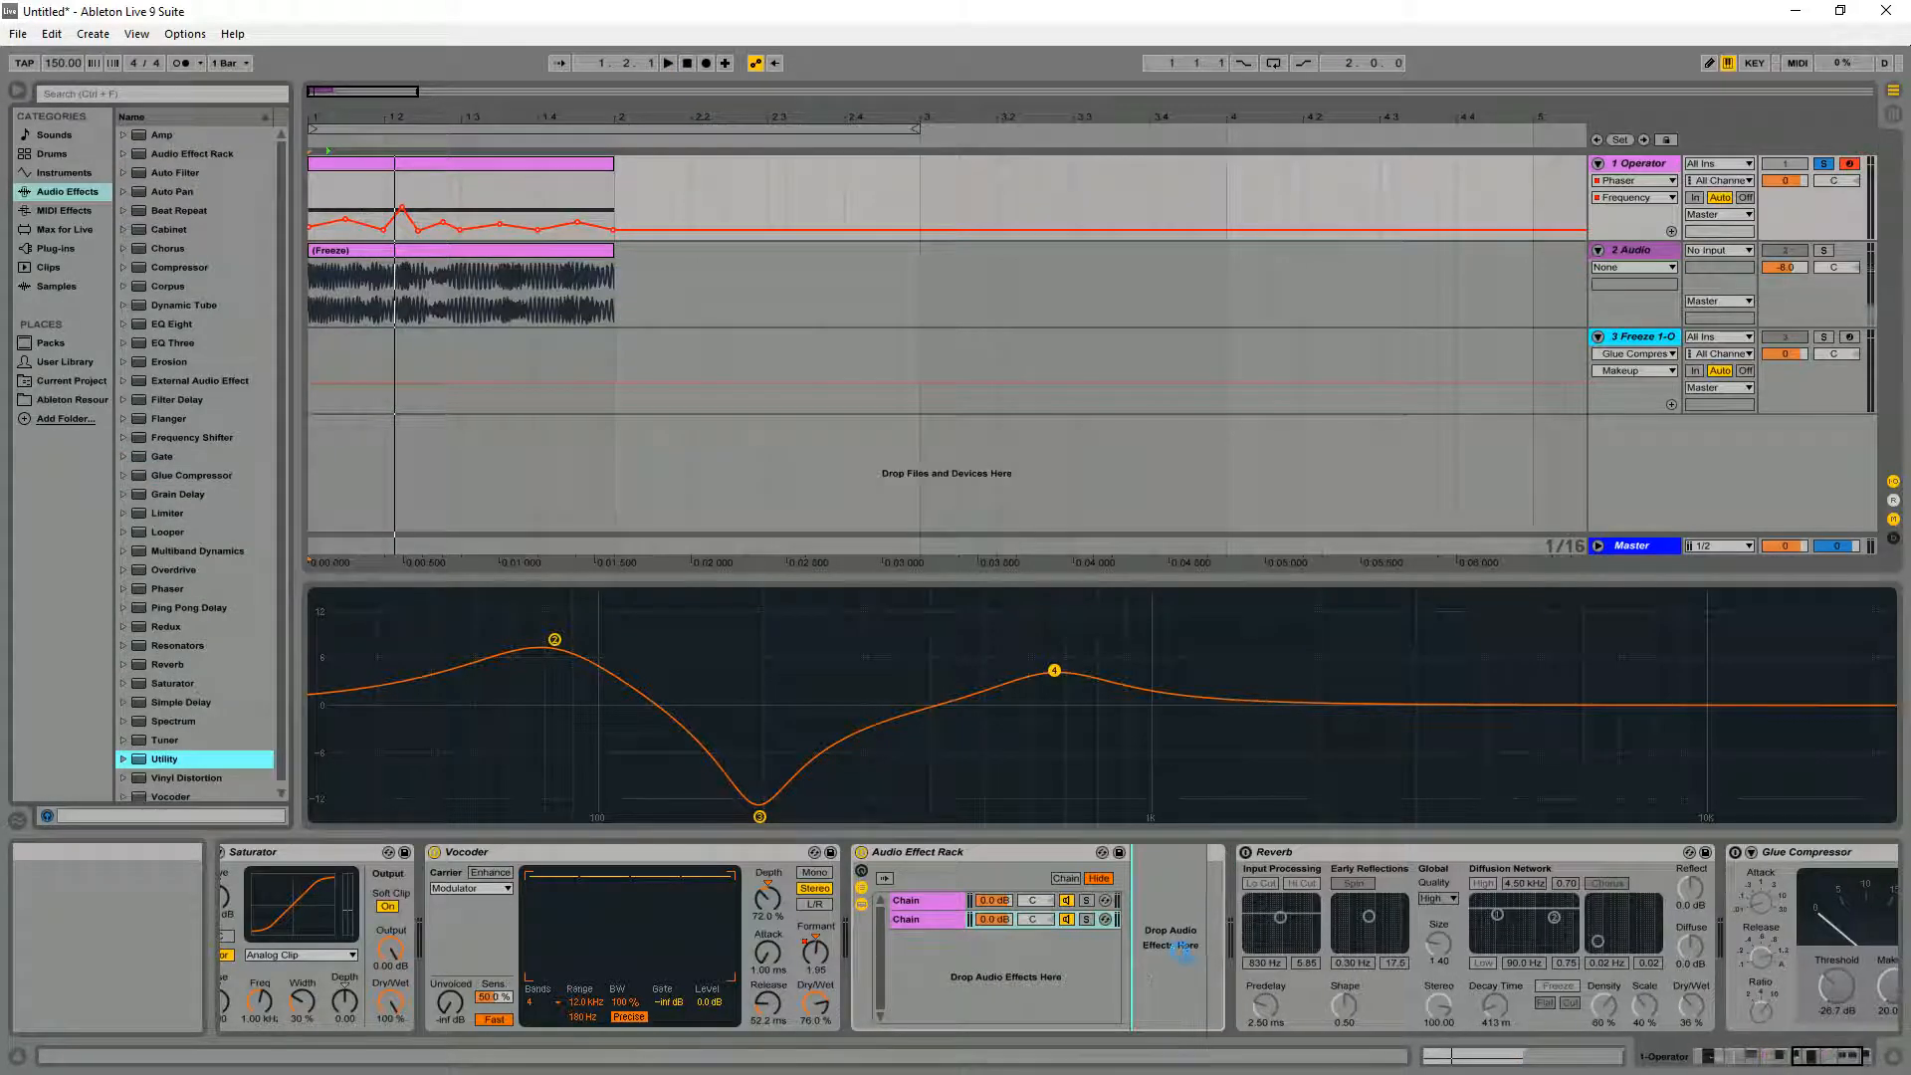
key("space")
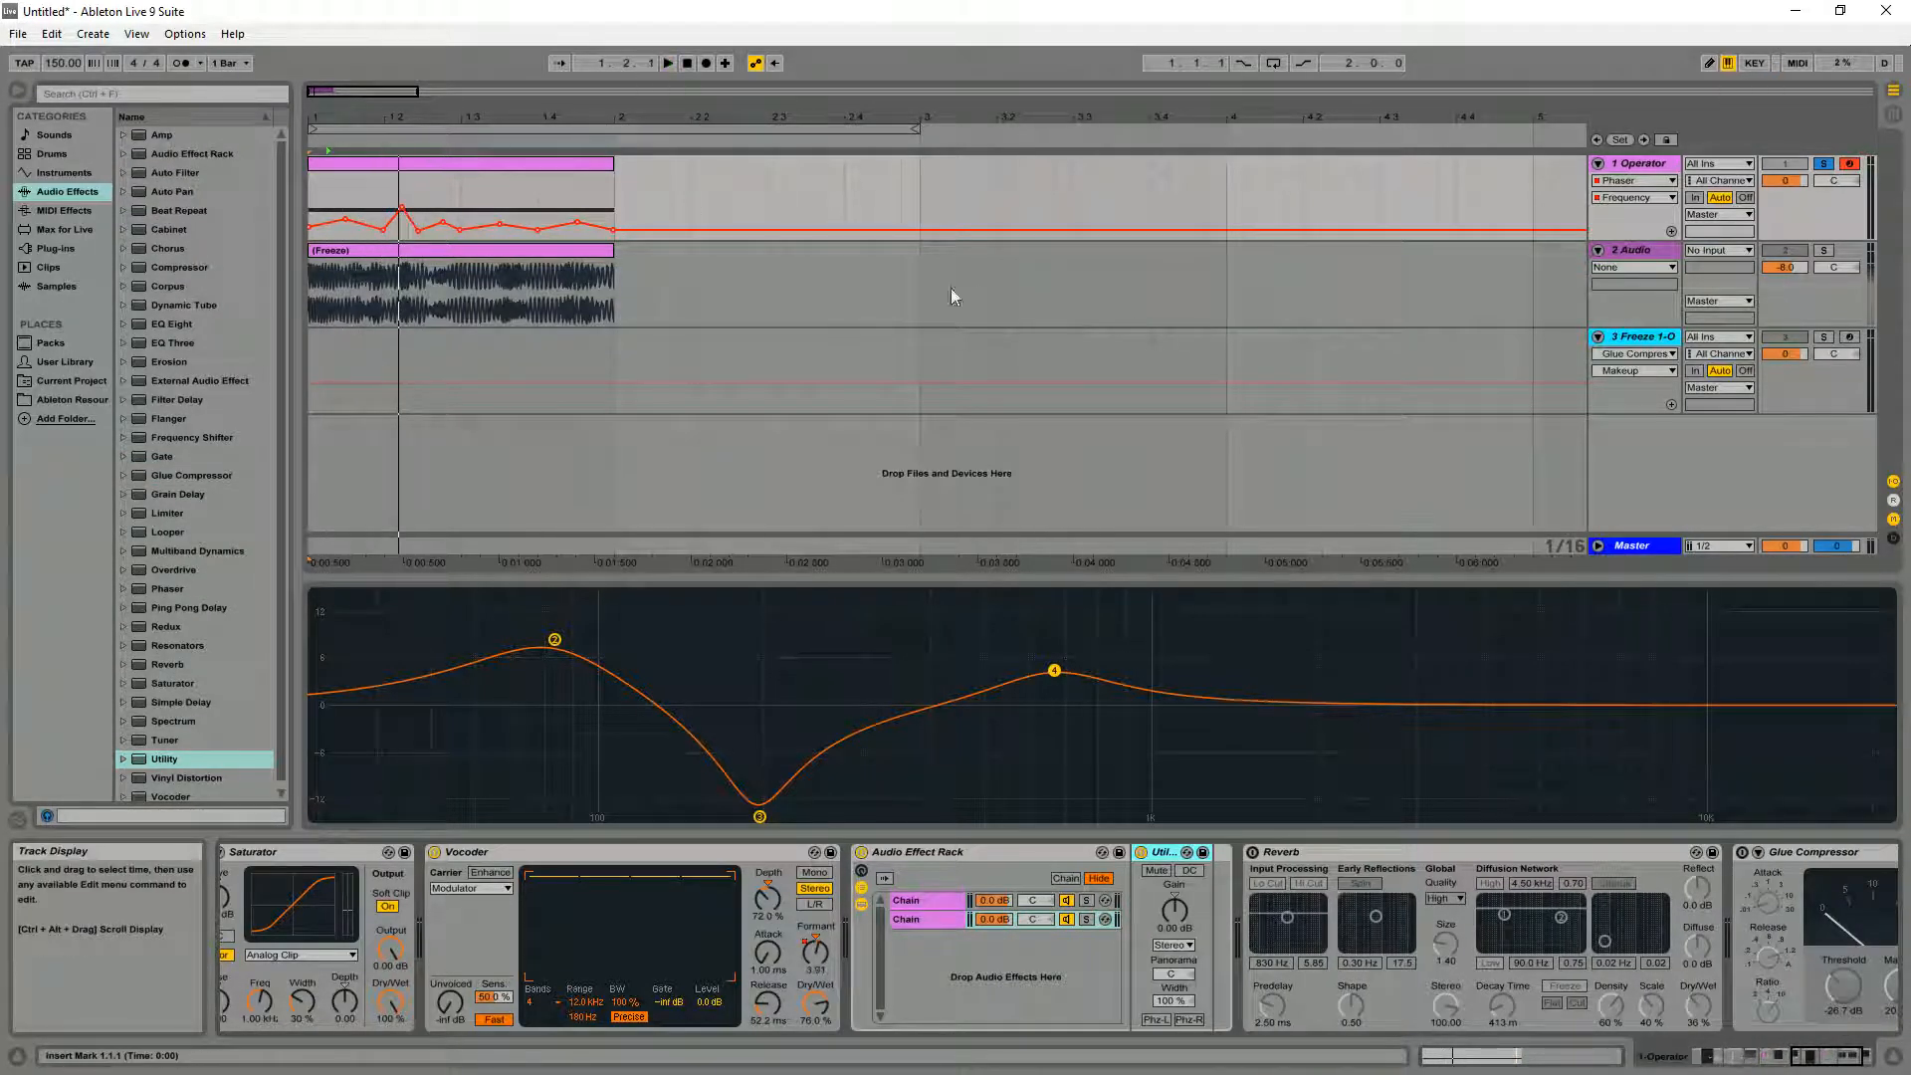
key("space")
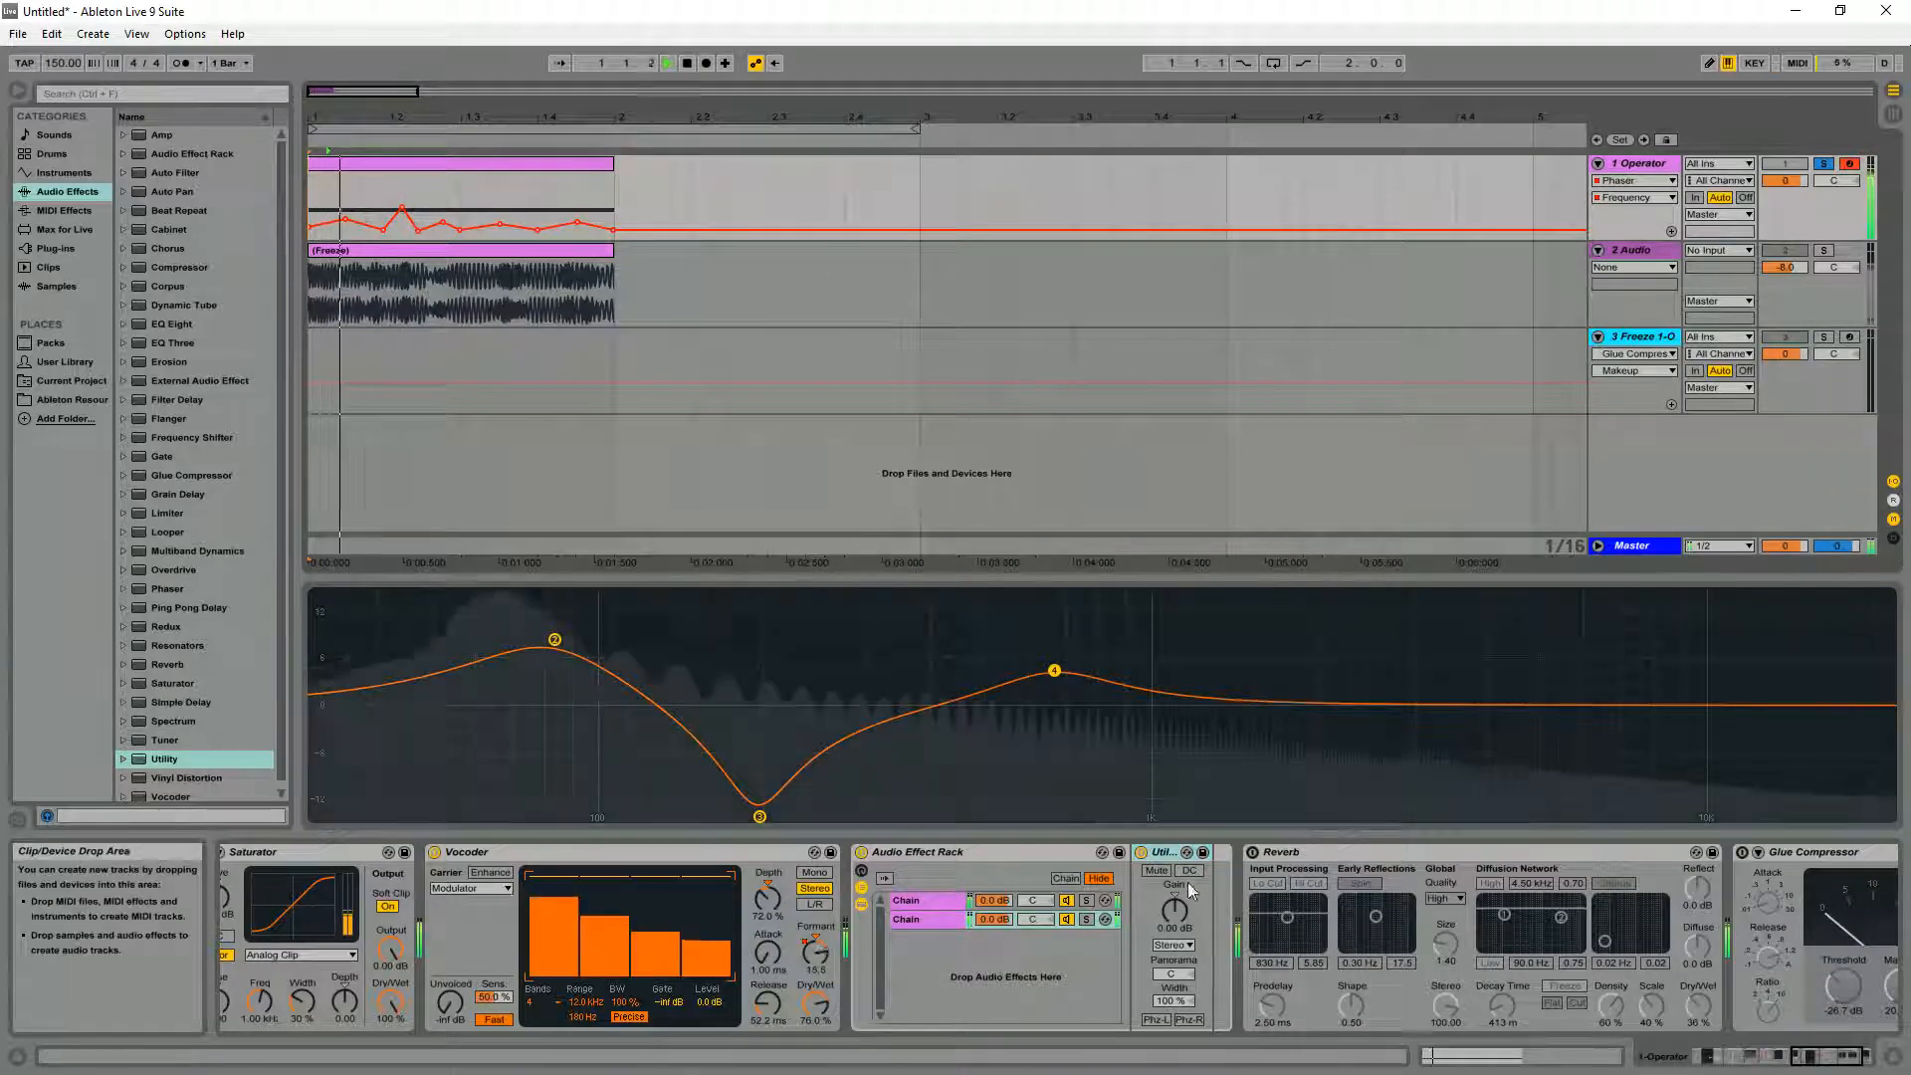
key("space")
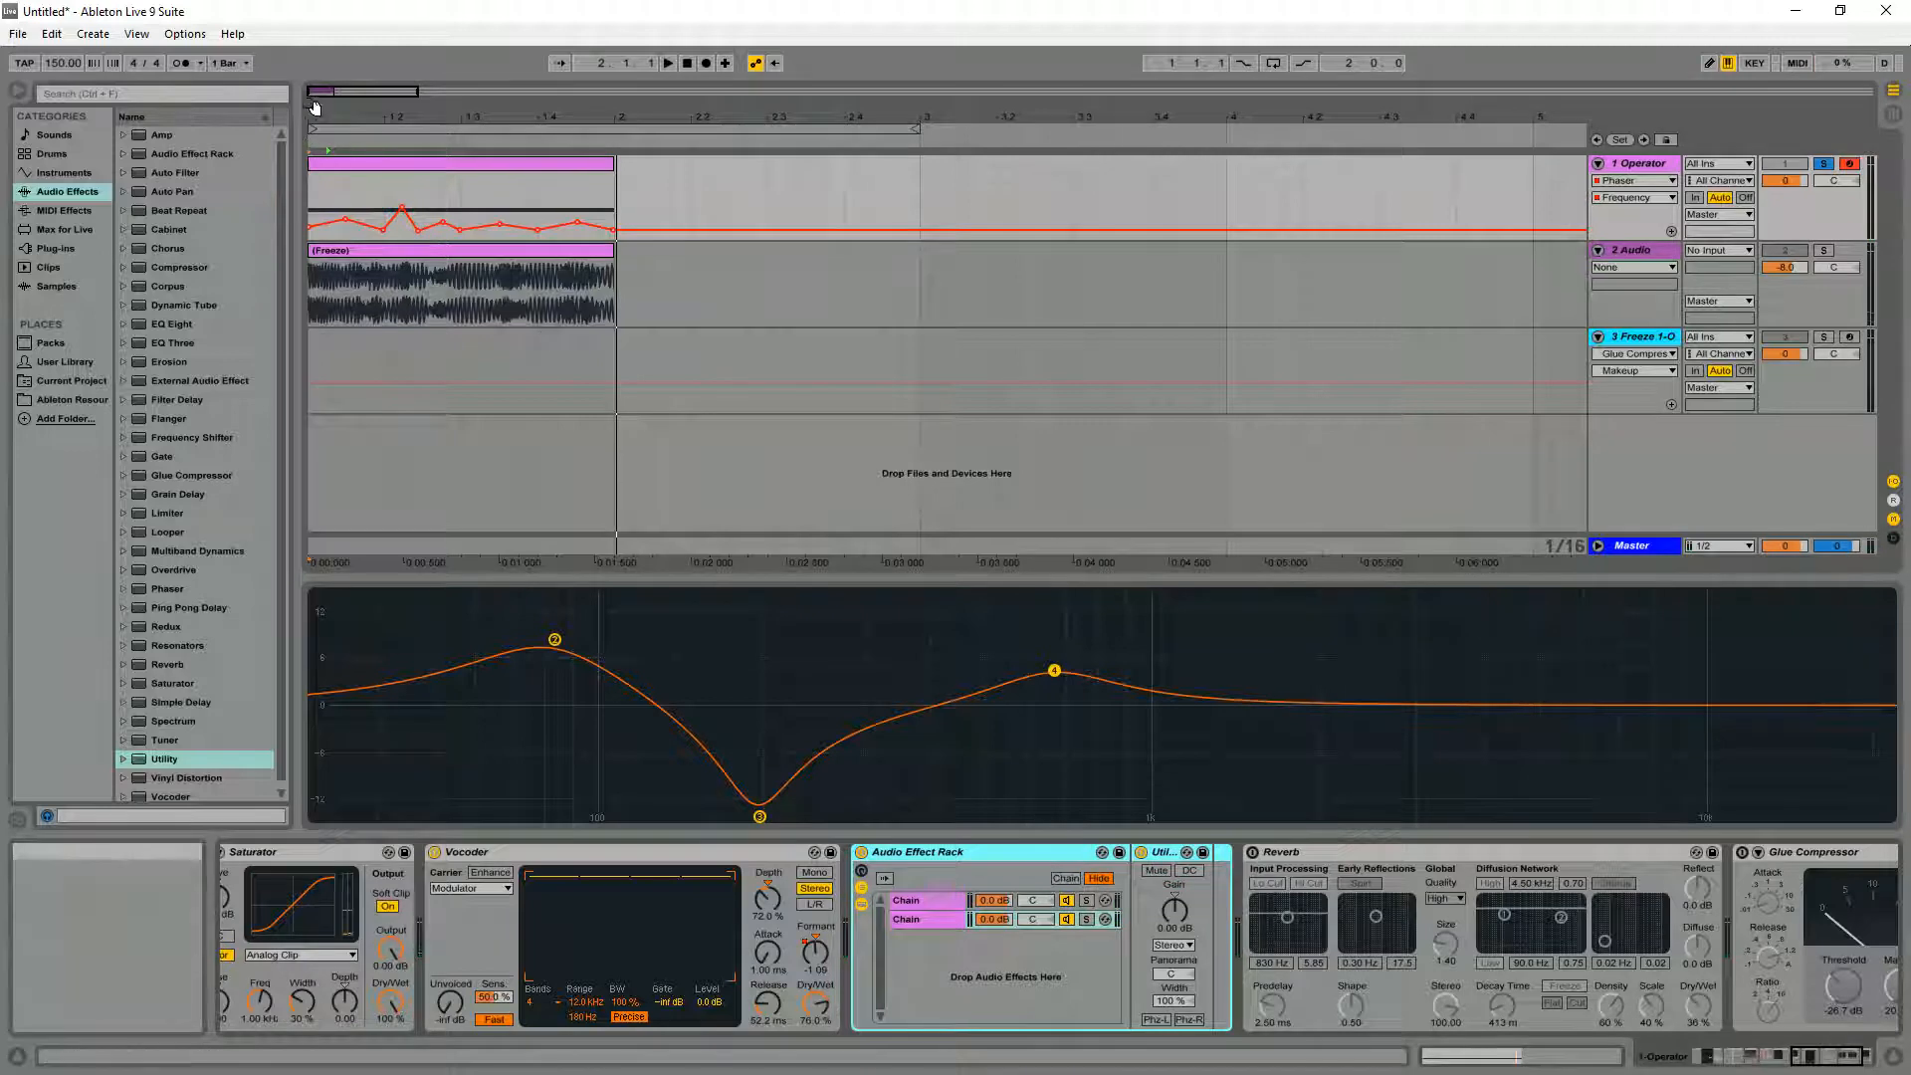
Show the rack's first chain with the Phaser and play the clip from the start of bar 1
left_click_drag(312, 107, 325, 195)
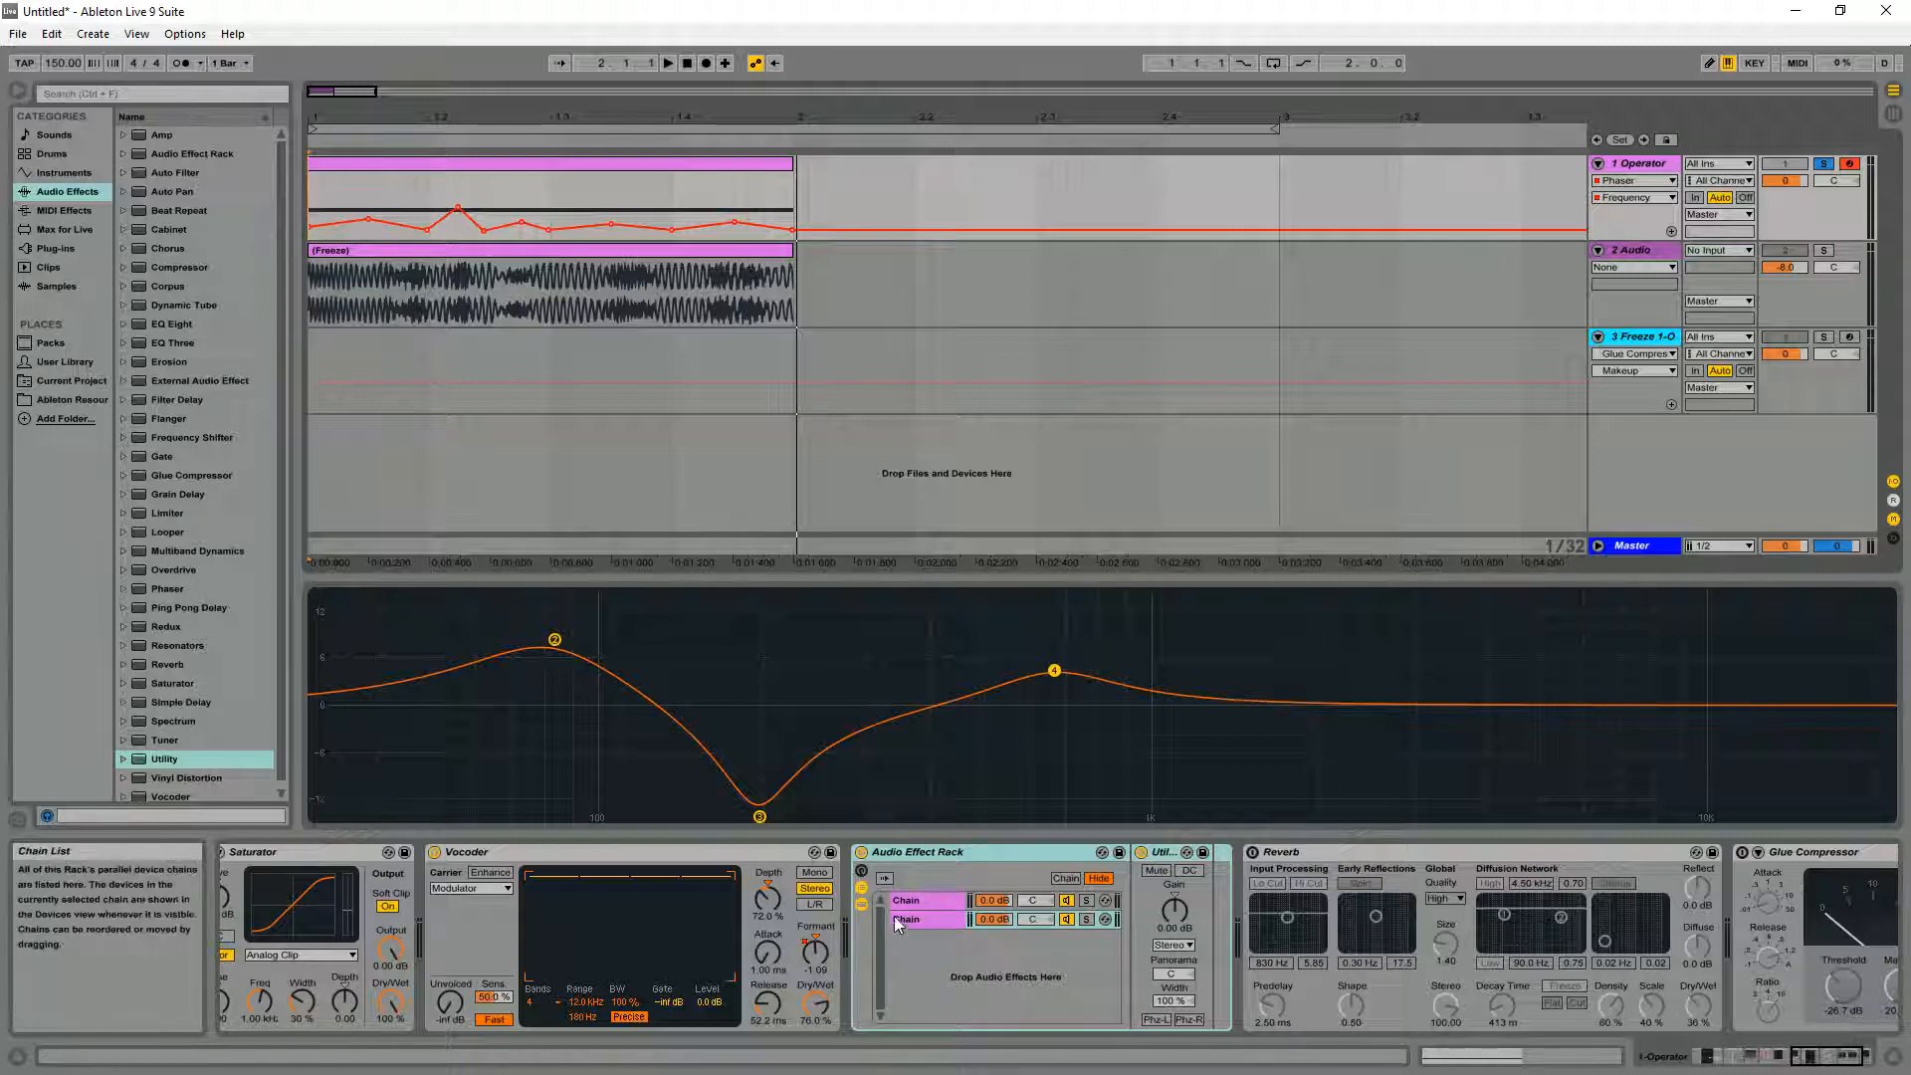
left_click(945, 901)
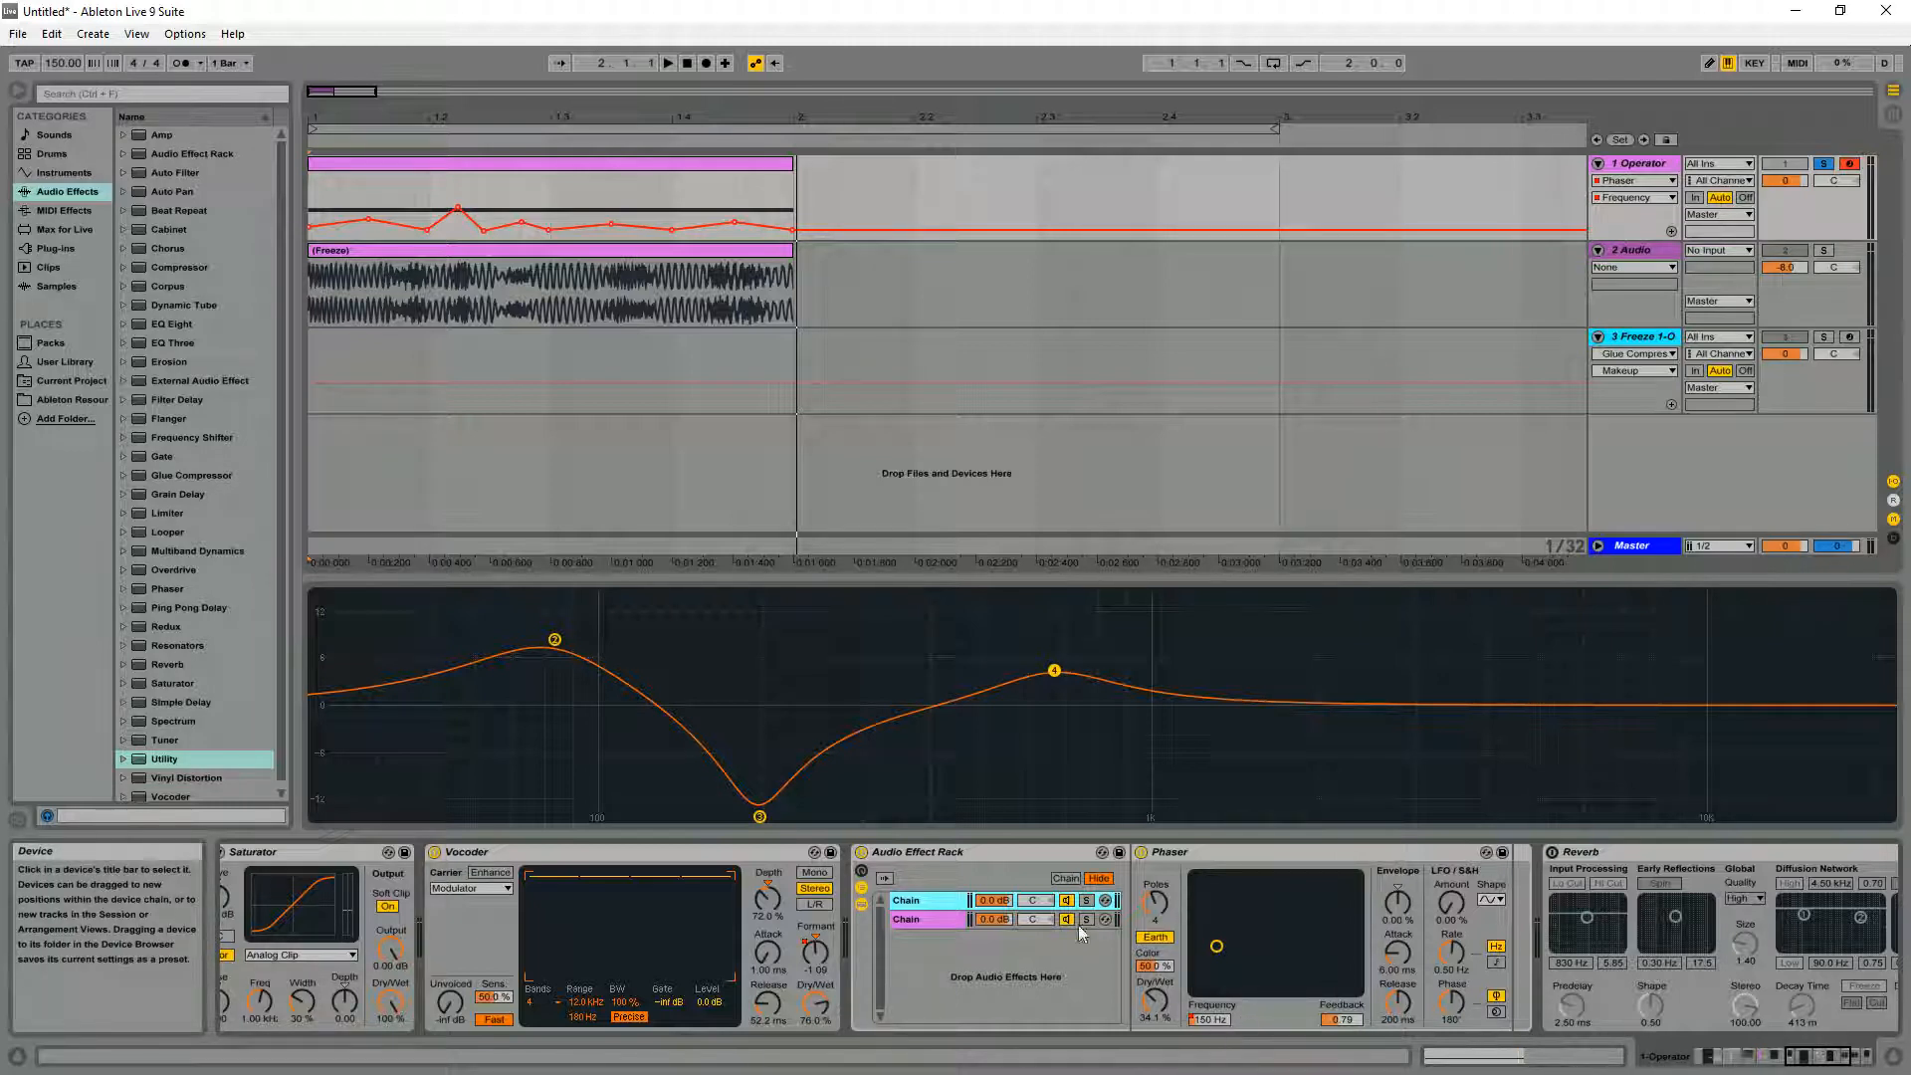
left_click(338, 284)
key("space")
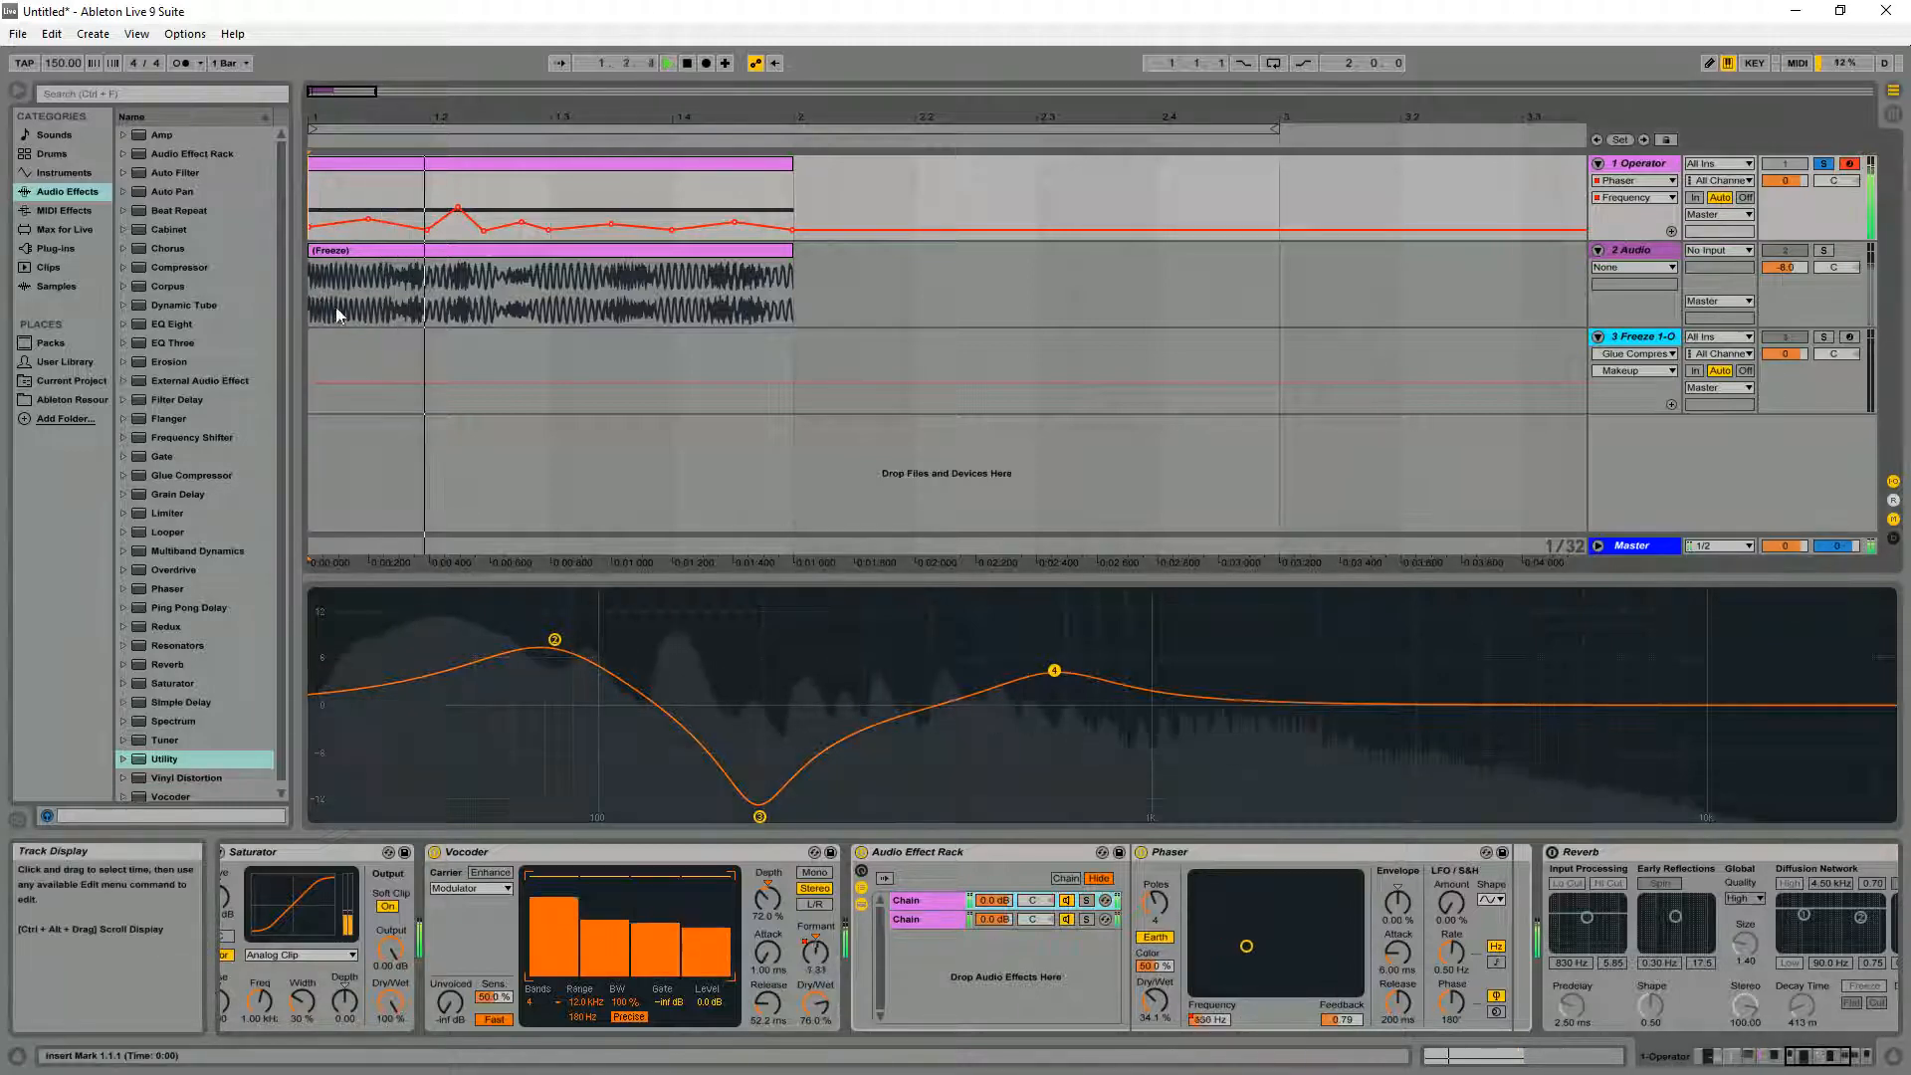
Reactivate the Reverb after the rack, inspect its Quality setting and automation, and play the first-bar clip with it
left_click(1820, 1063)
left_click(1036, 853)
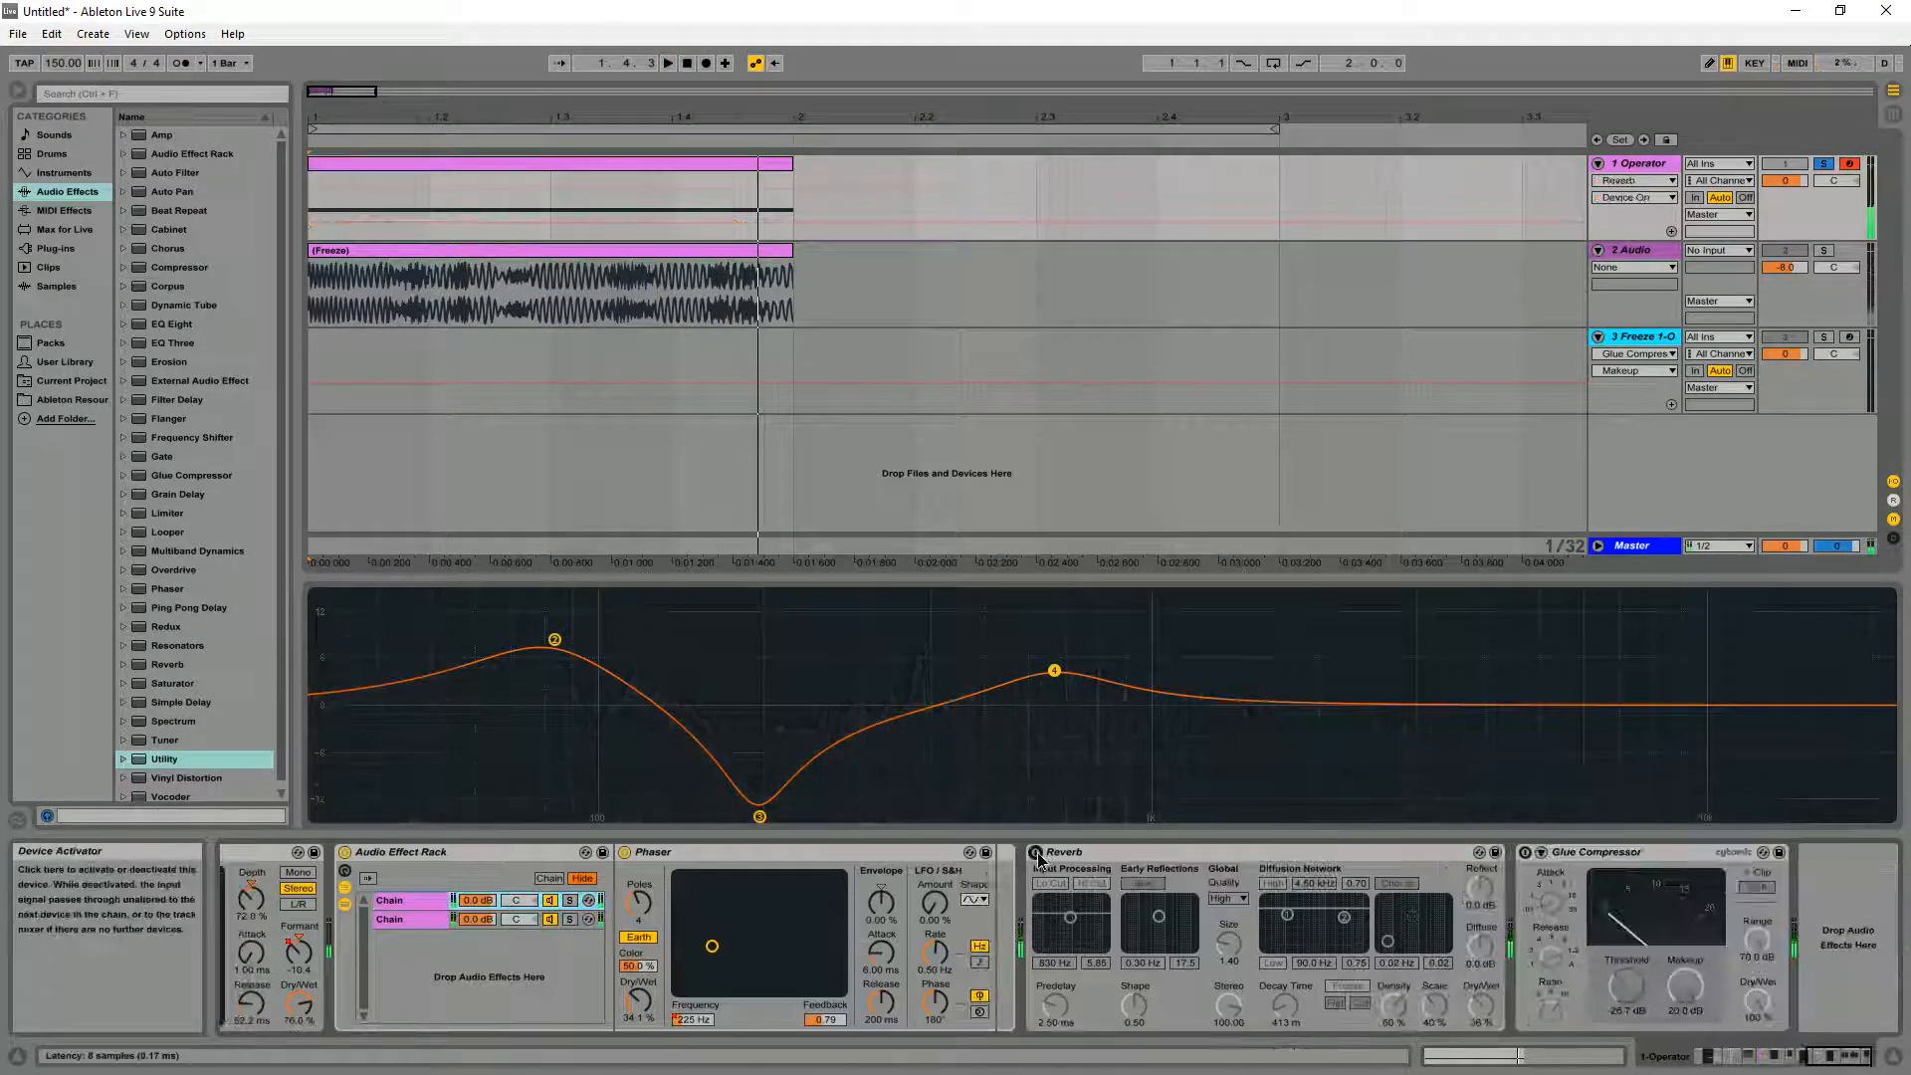
left_click(1036, 853)
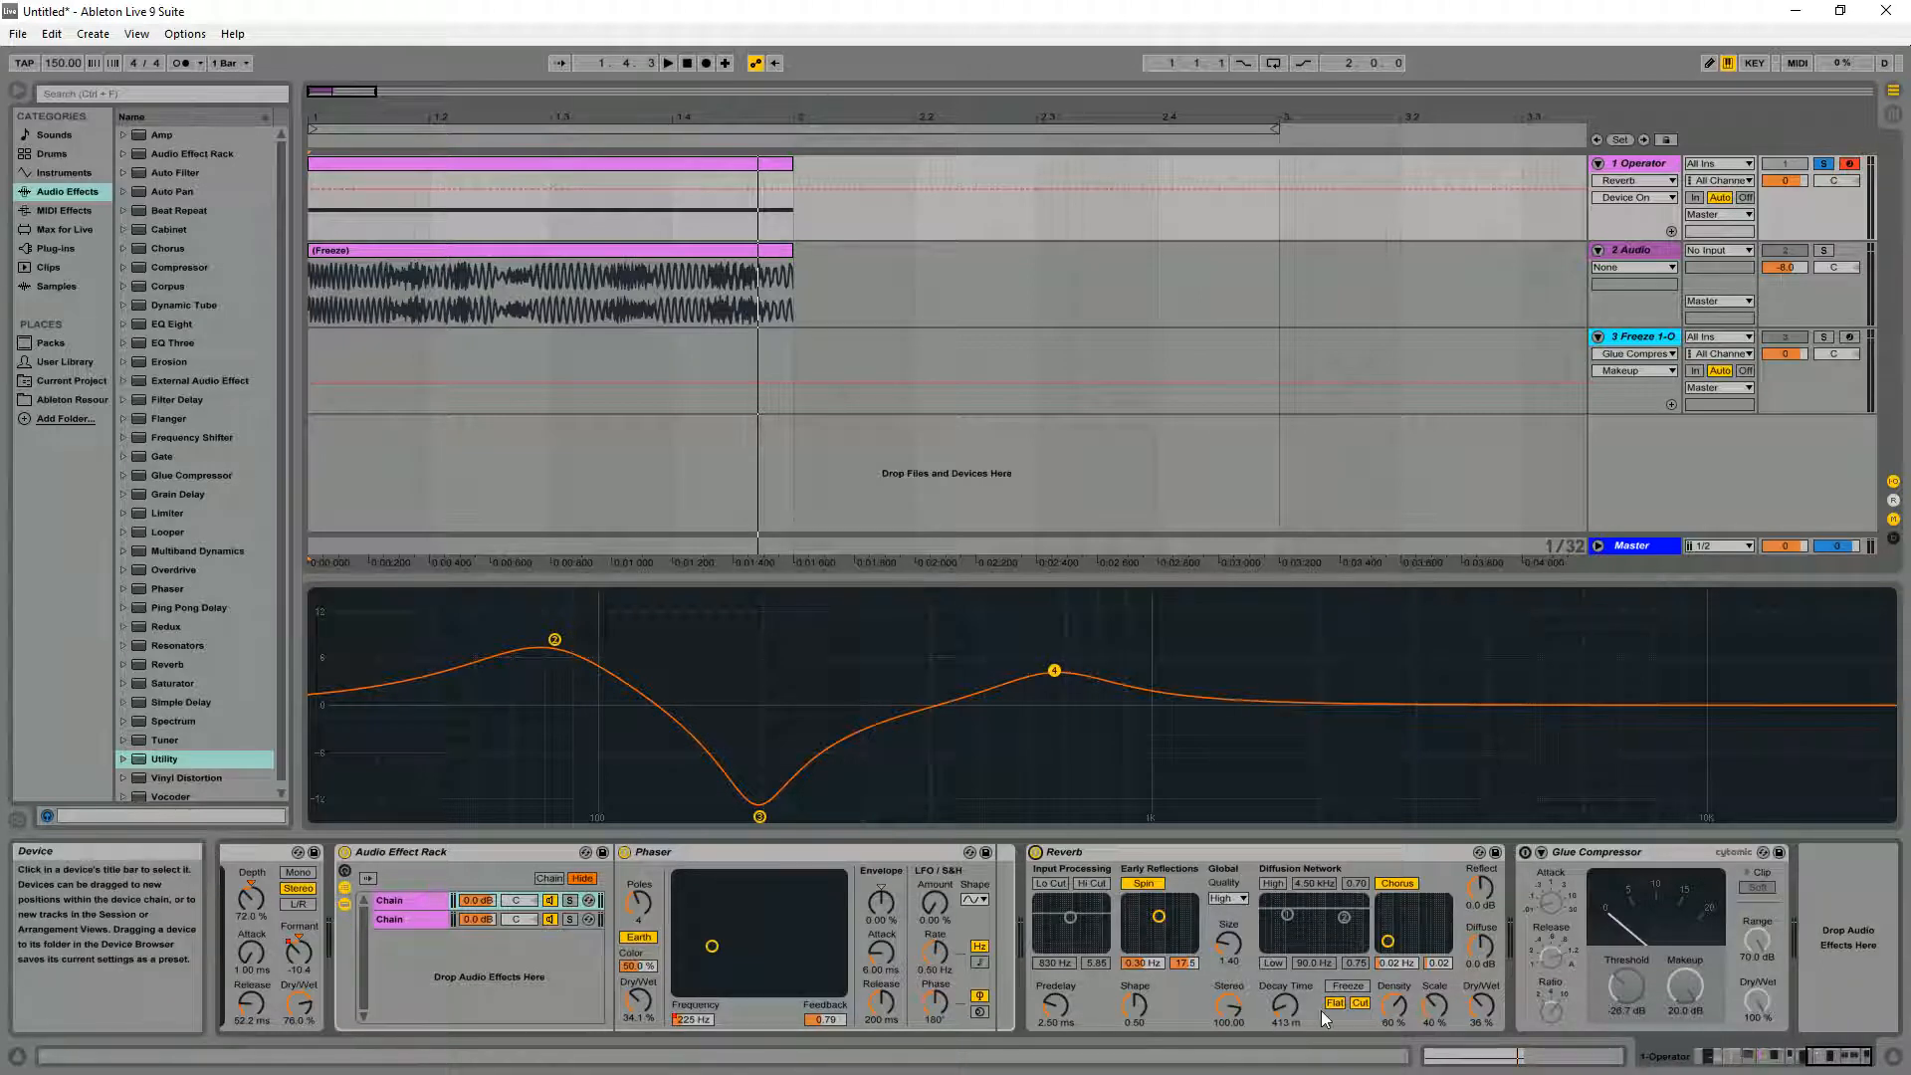
left_click(1230, 901)
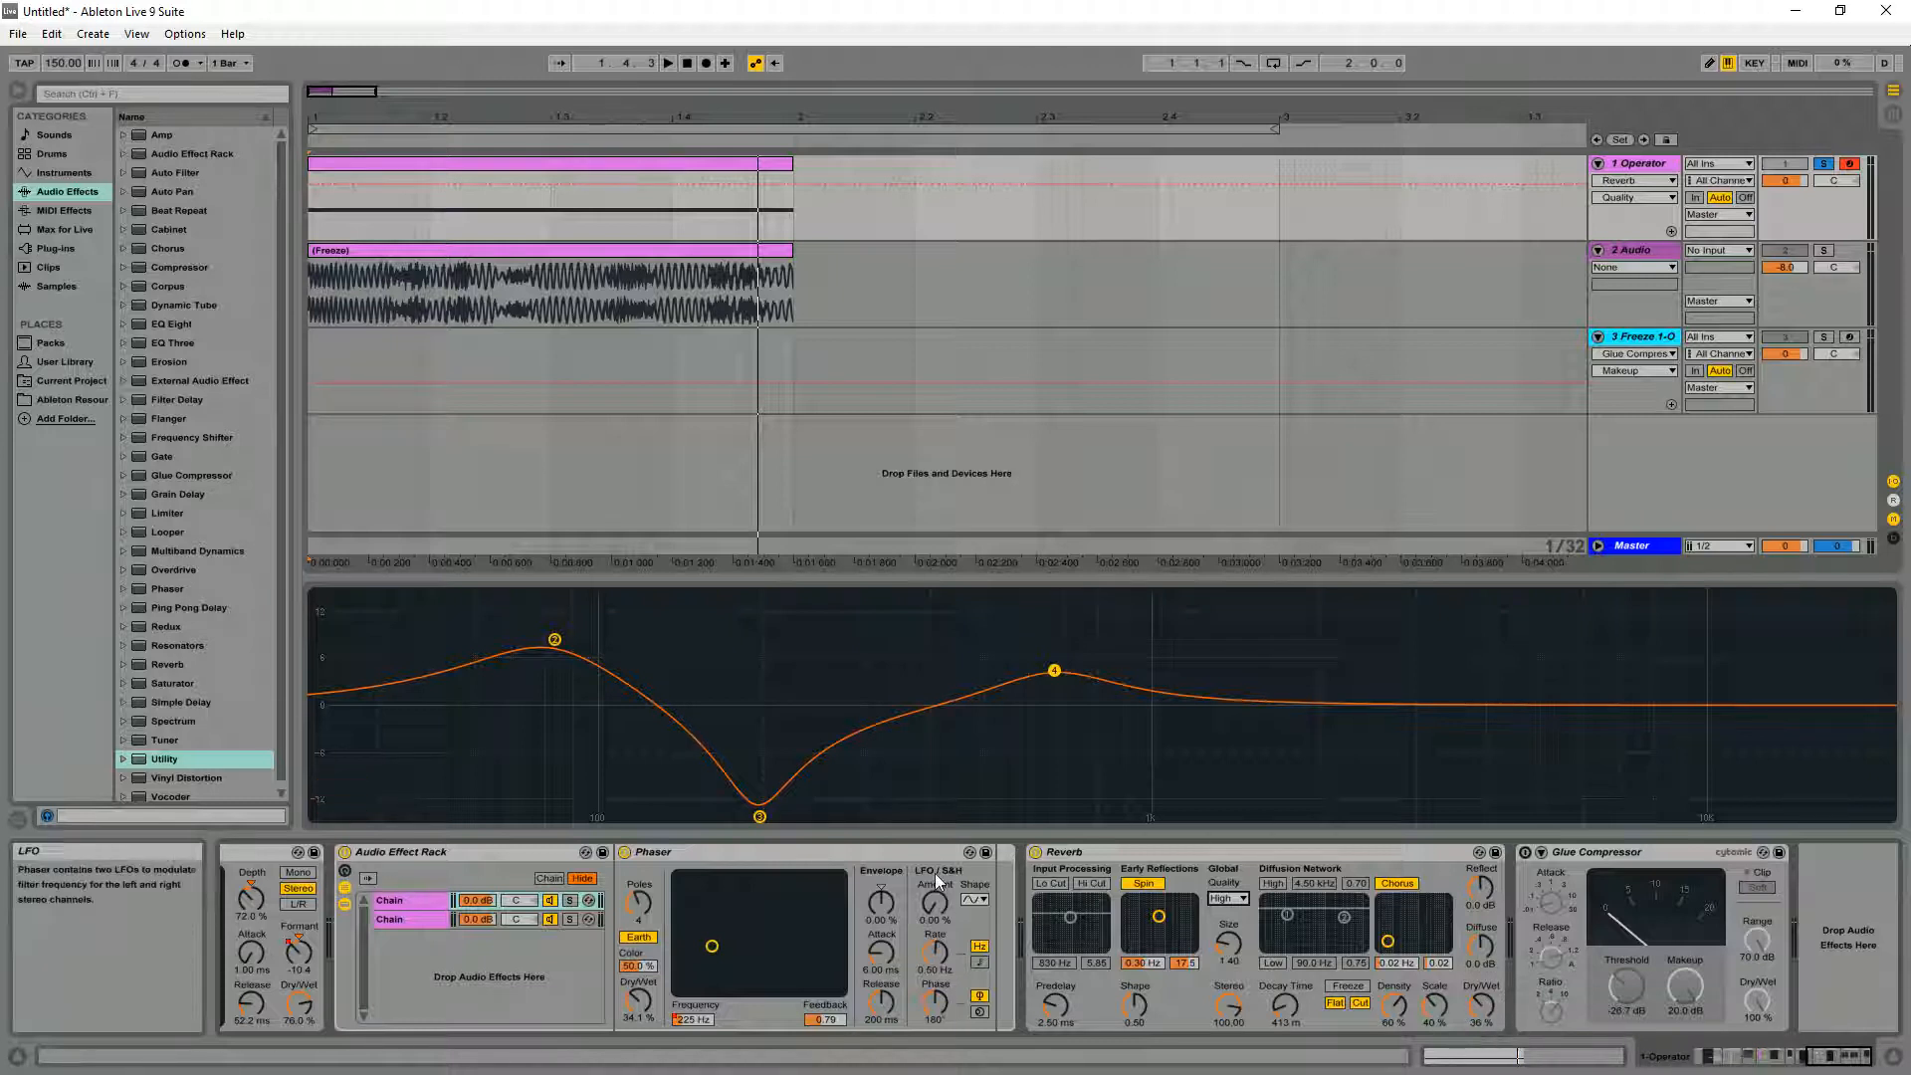
left_click(434, 163)
key("space")
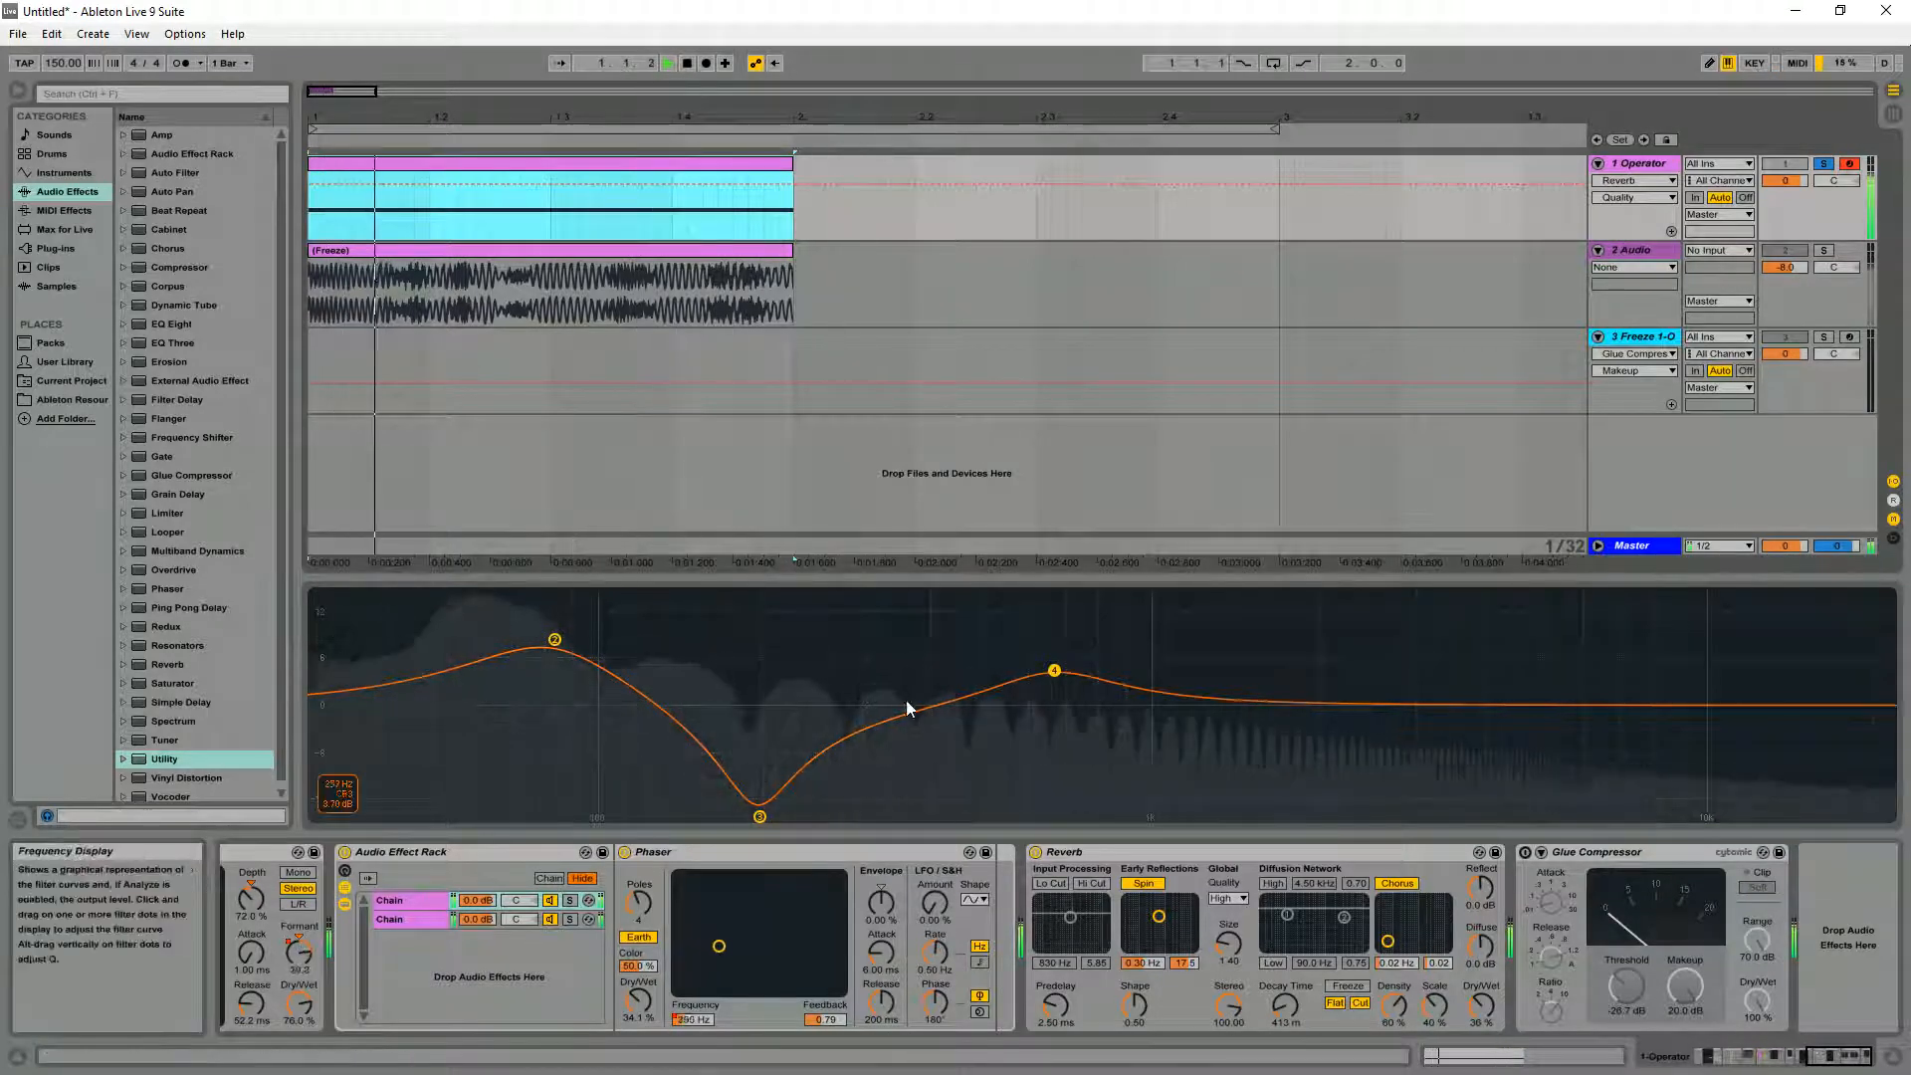
key("space")
Reactivate the Glue Compressor at the end of the device chain and play the clip through it
left_click(1526, 854)
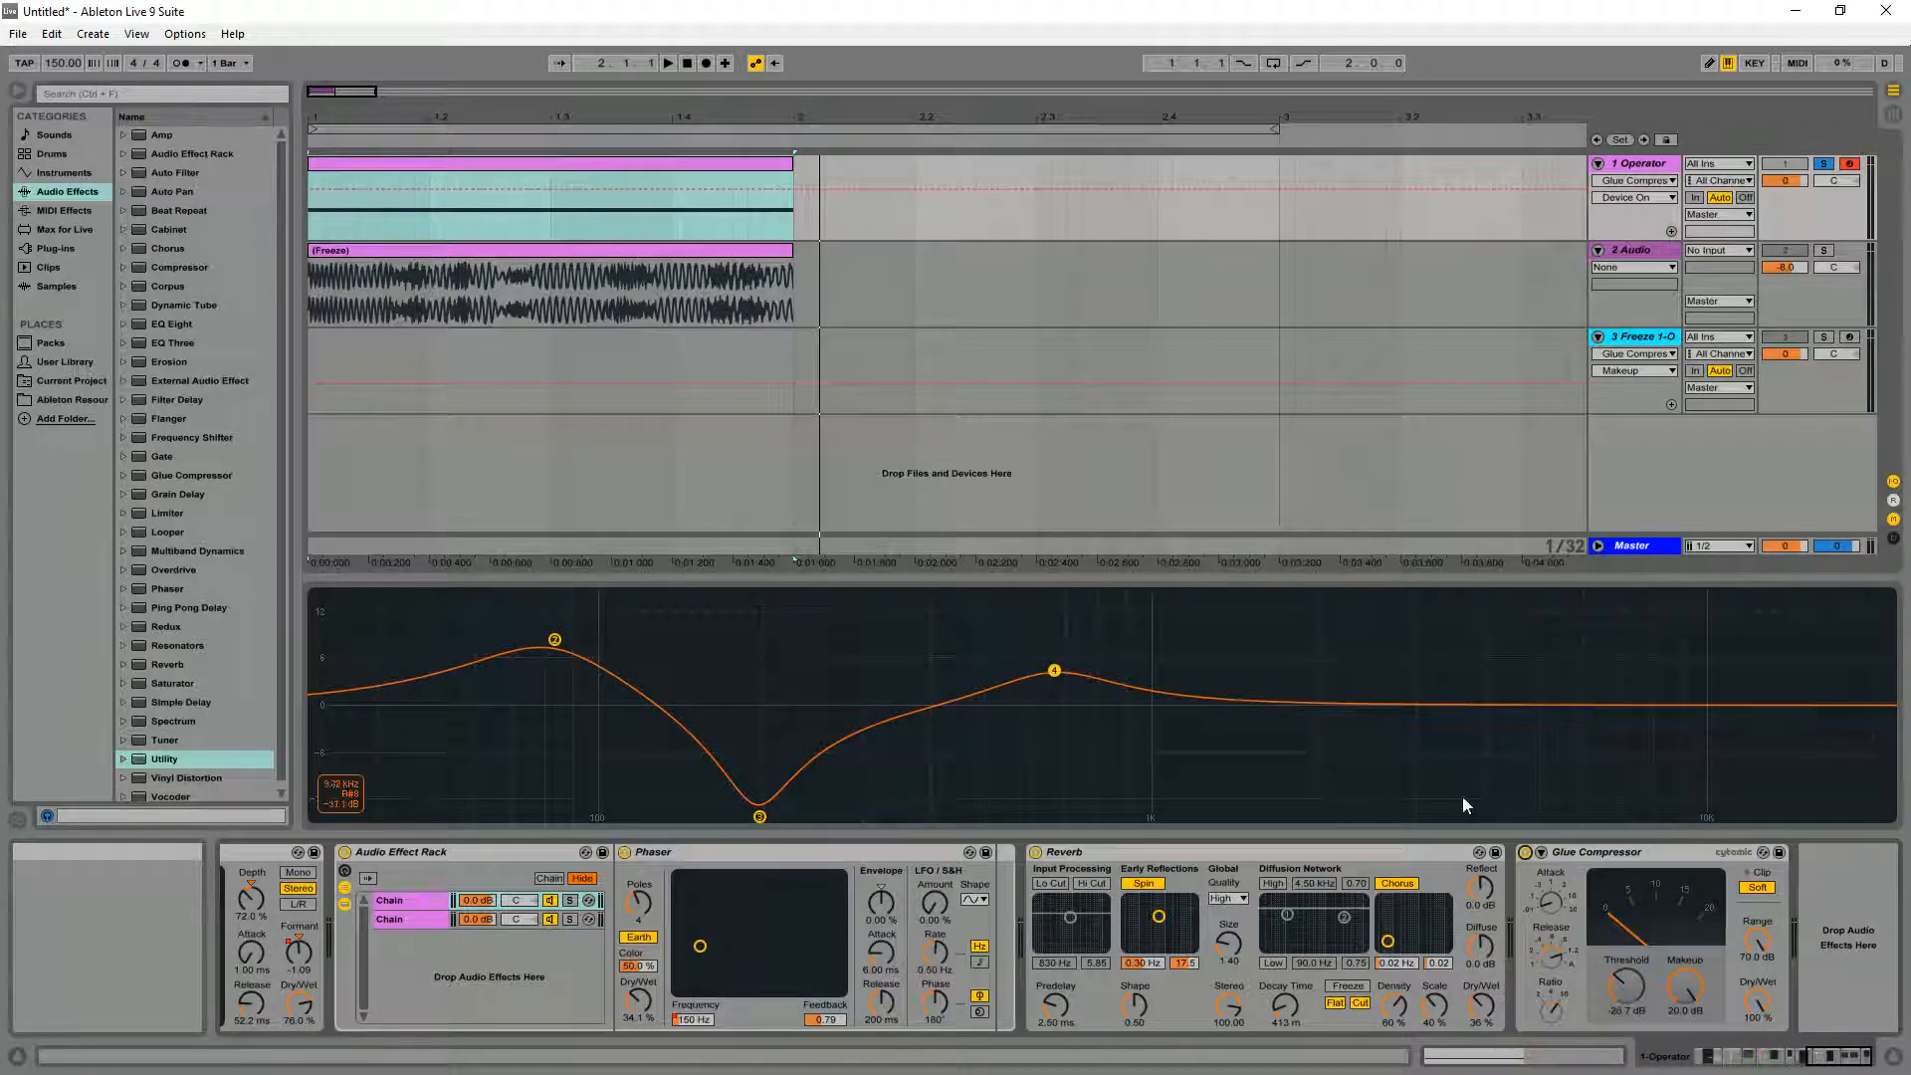
key("space")
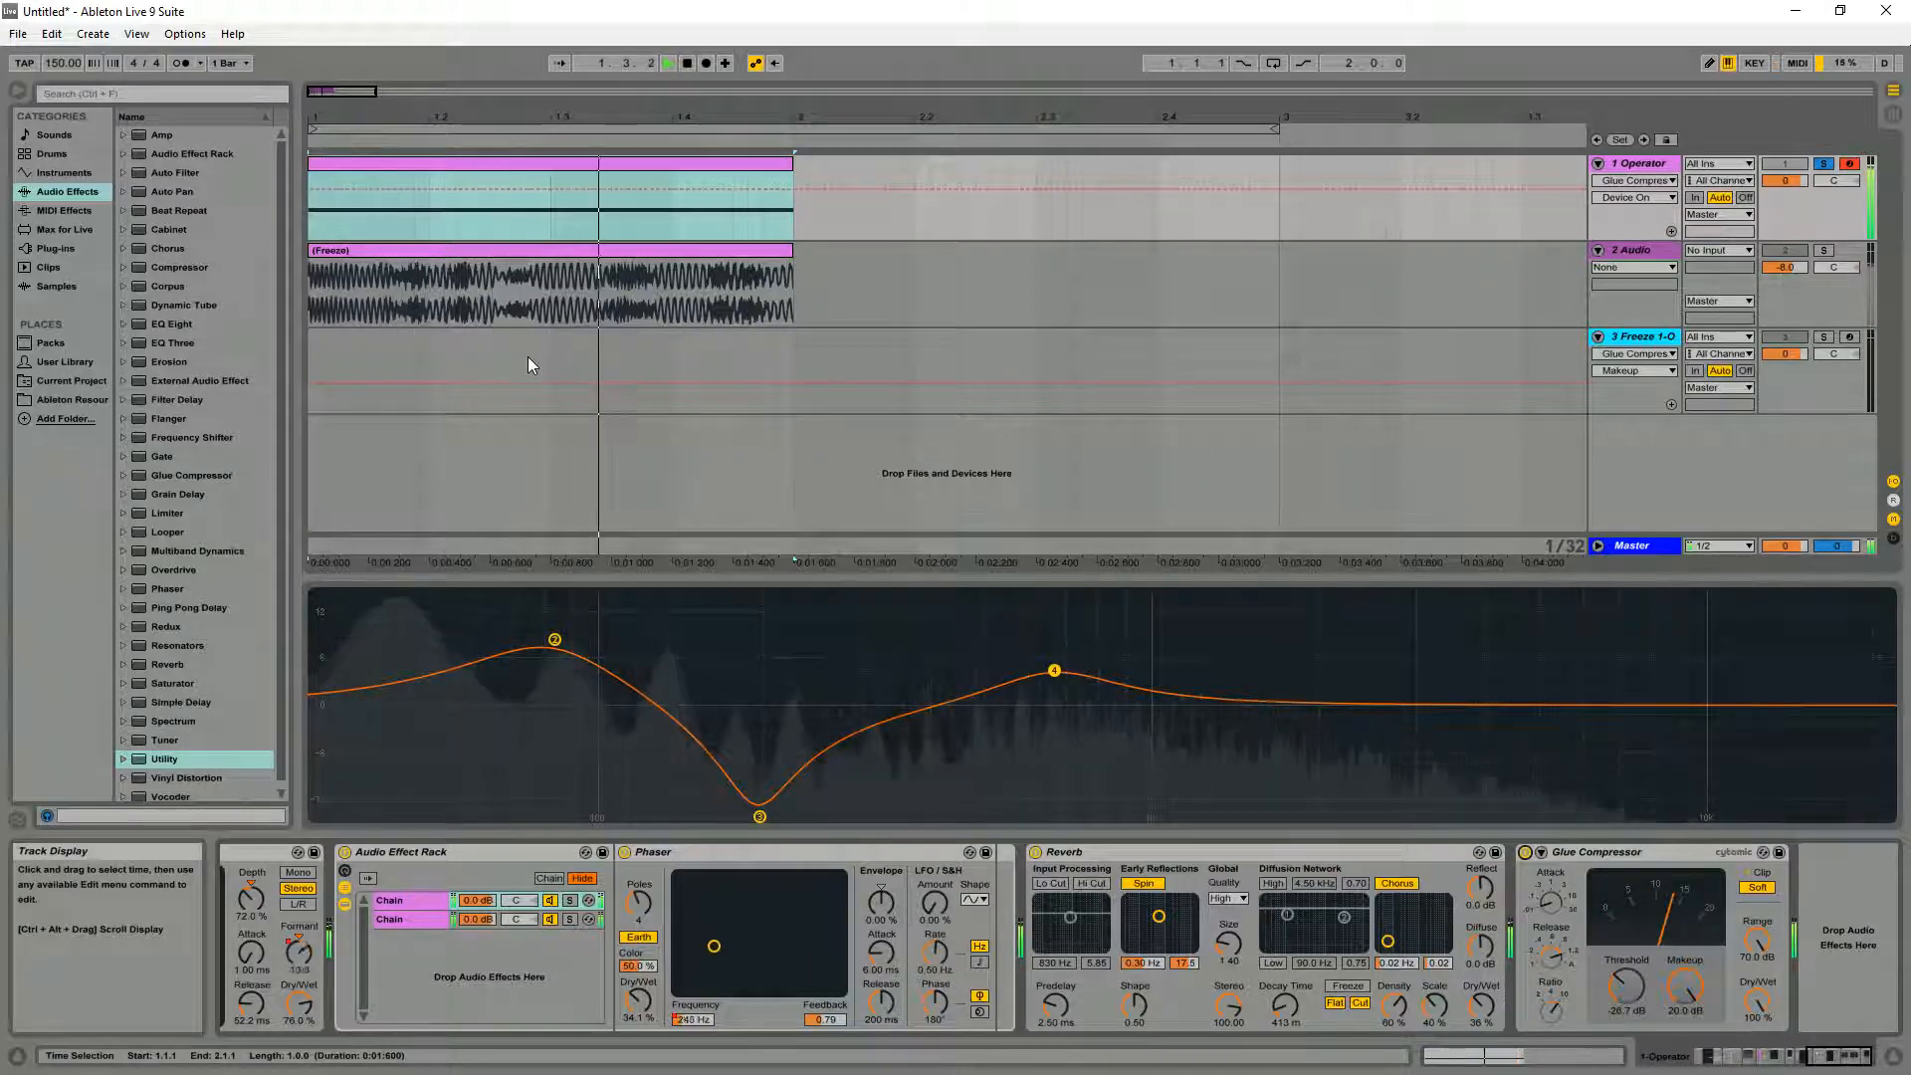
Turn off the Operator track's solo, open the Freeze 1-Operator track's Sampler and arm that track
left_click(1636, 251)
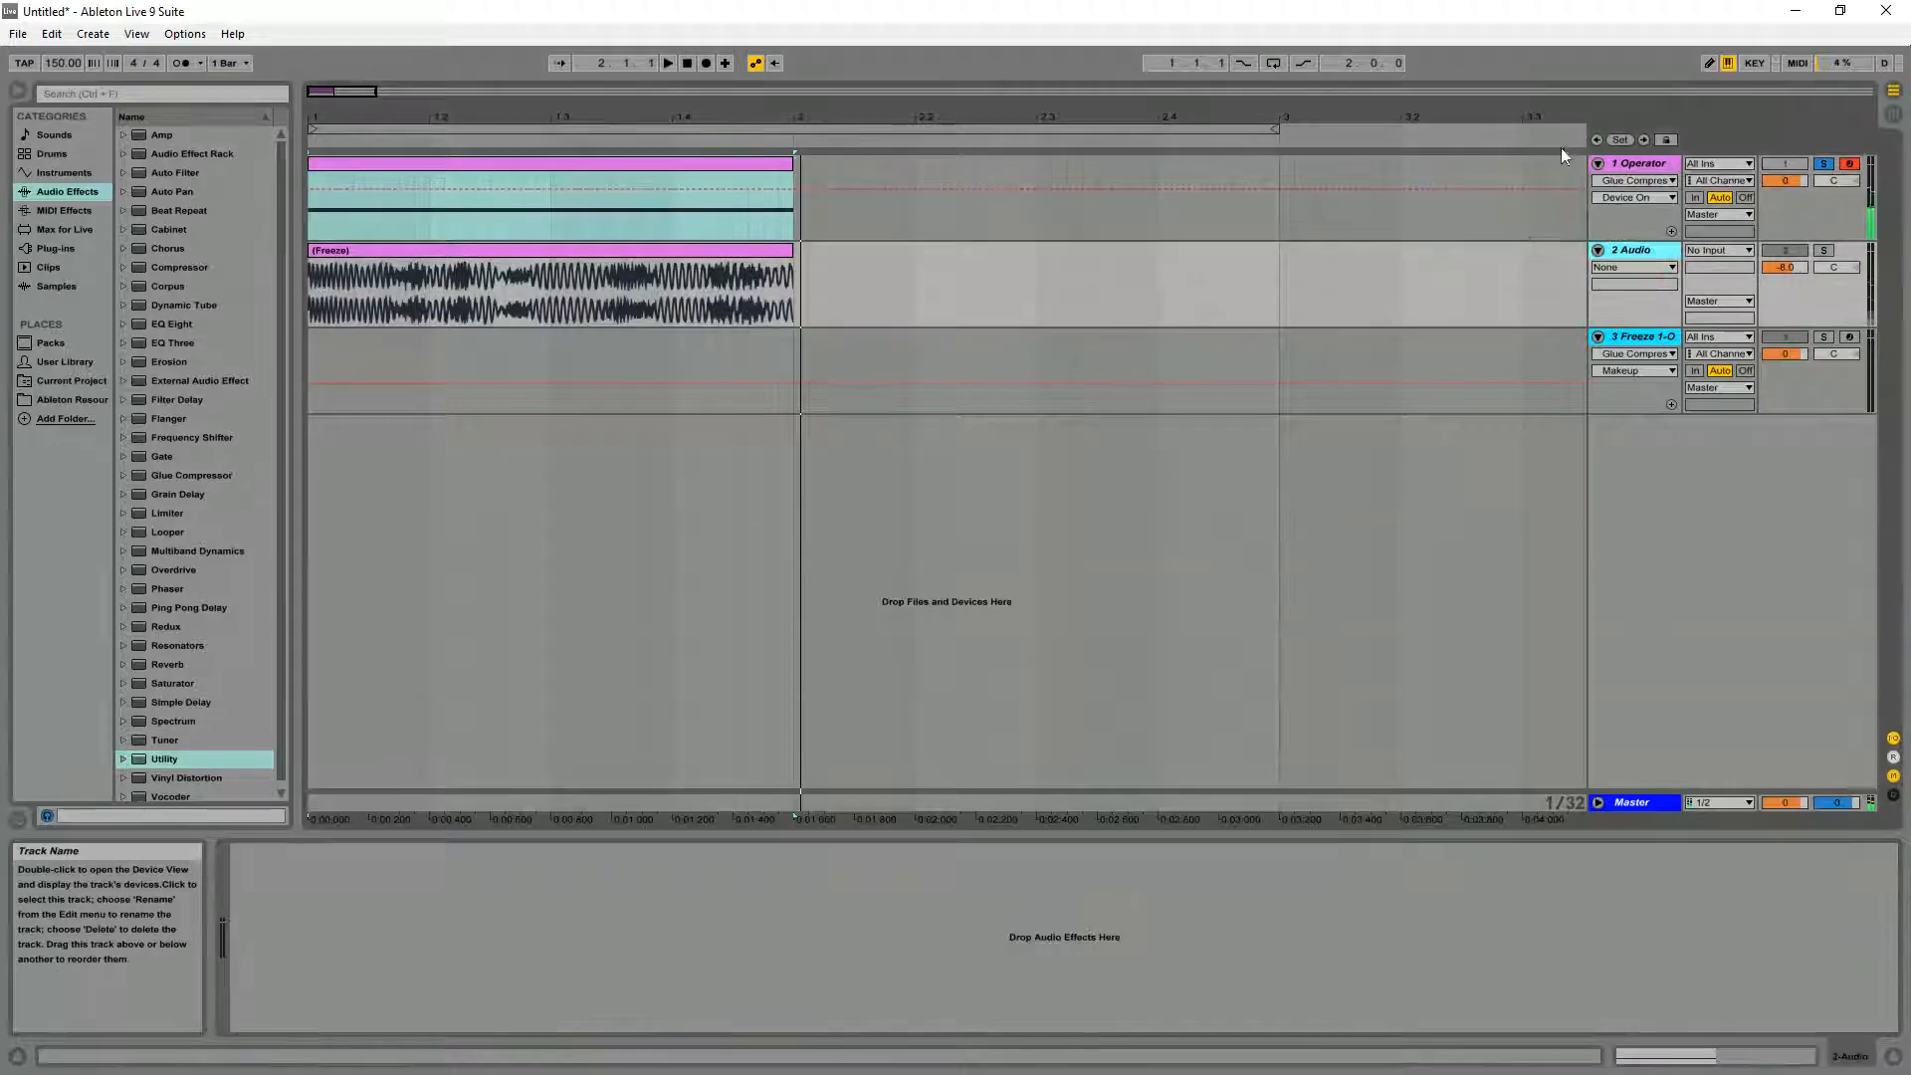
left_click(1837, 183)
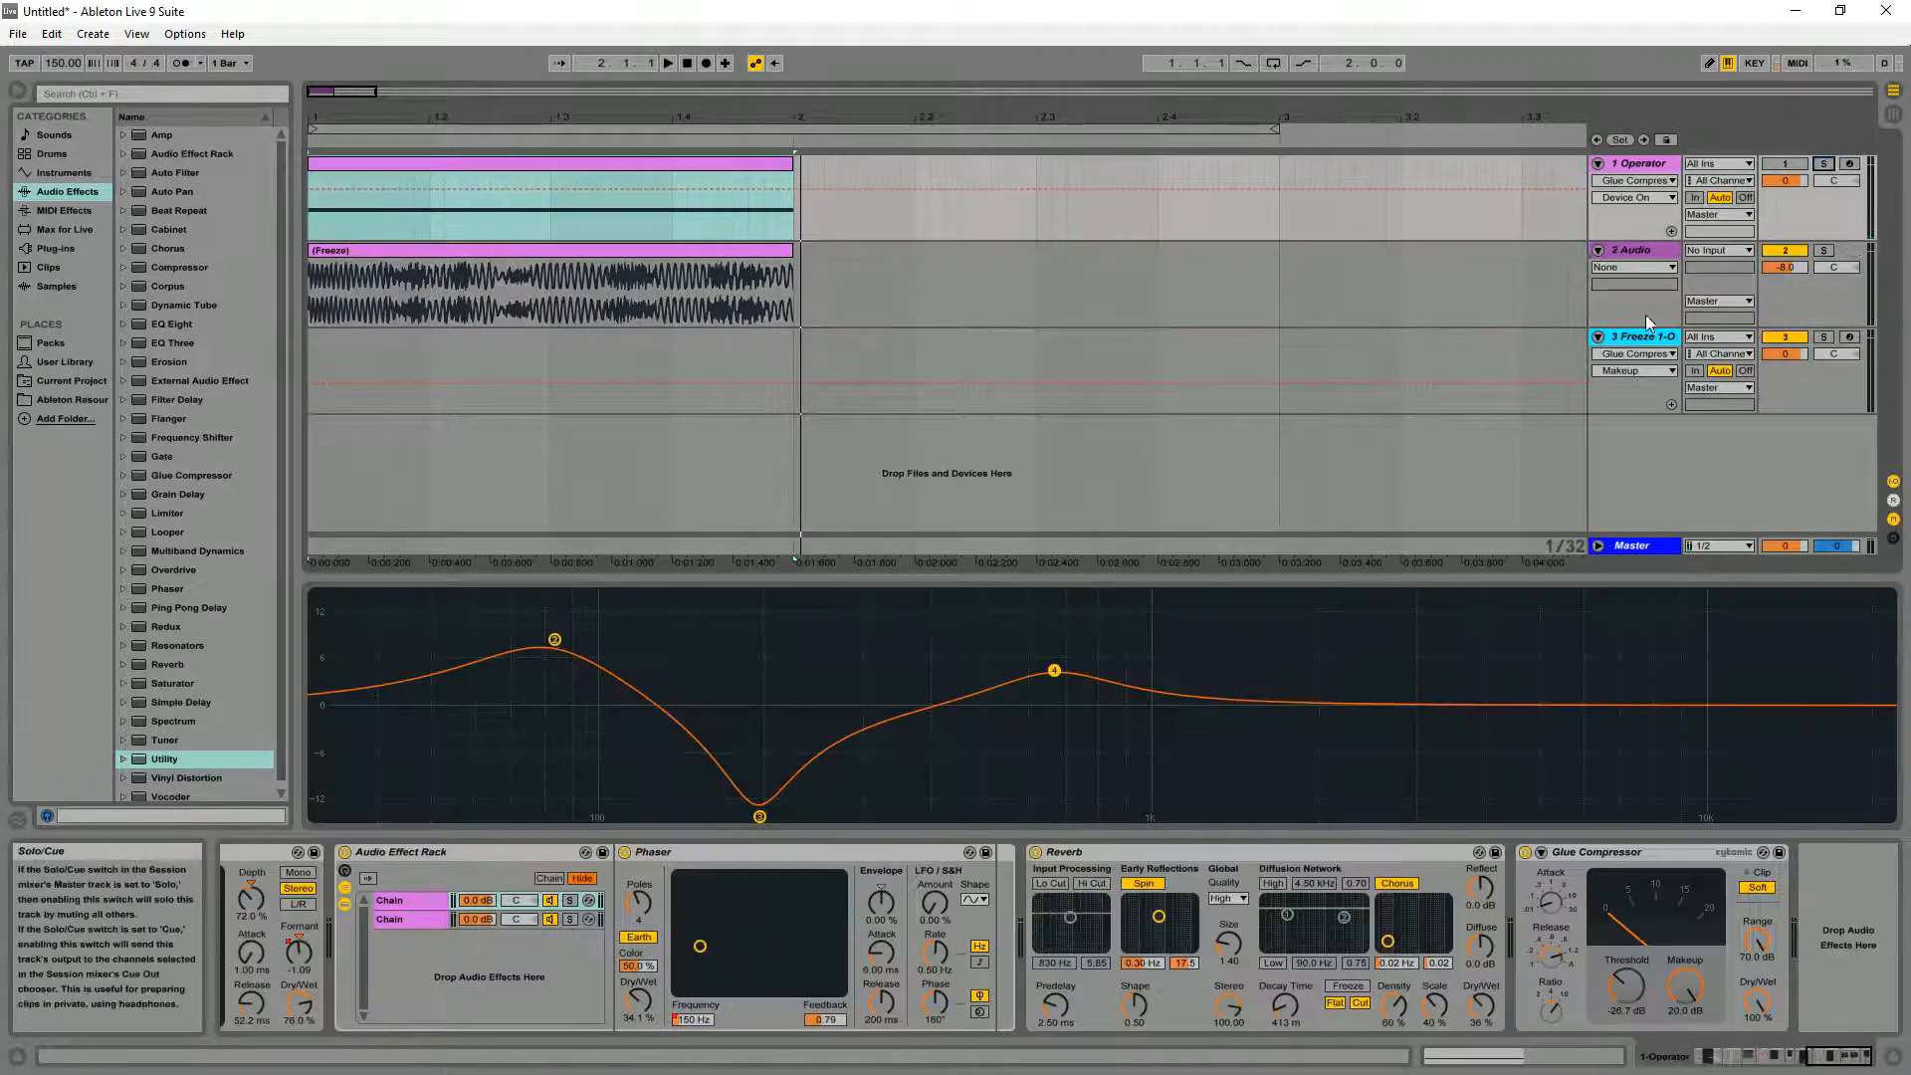
left_click(1634, 251)
left_click(1653, 337)
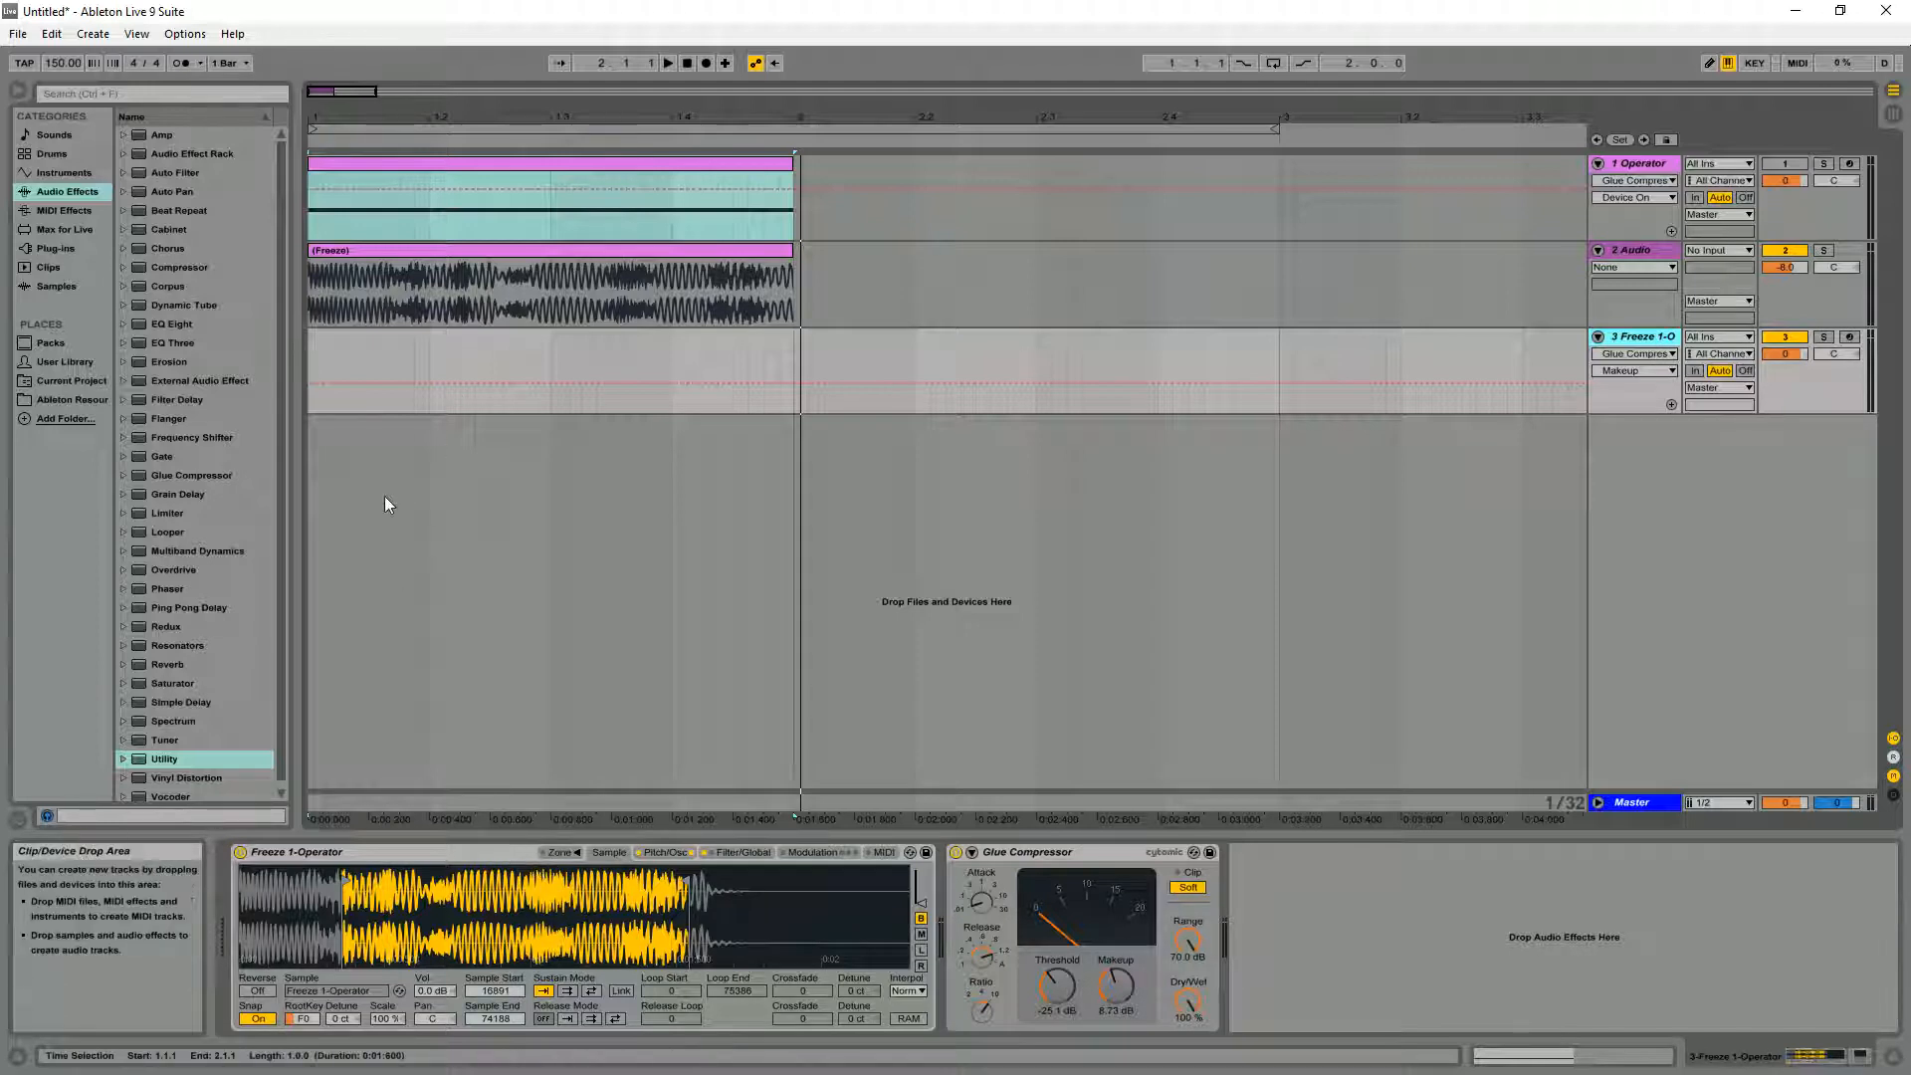
left_click(1849, 336)
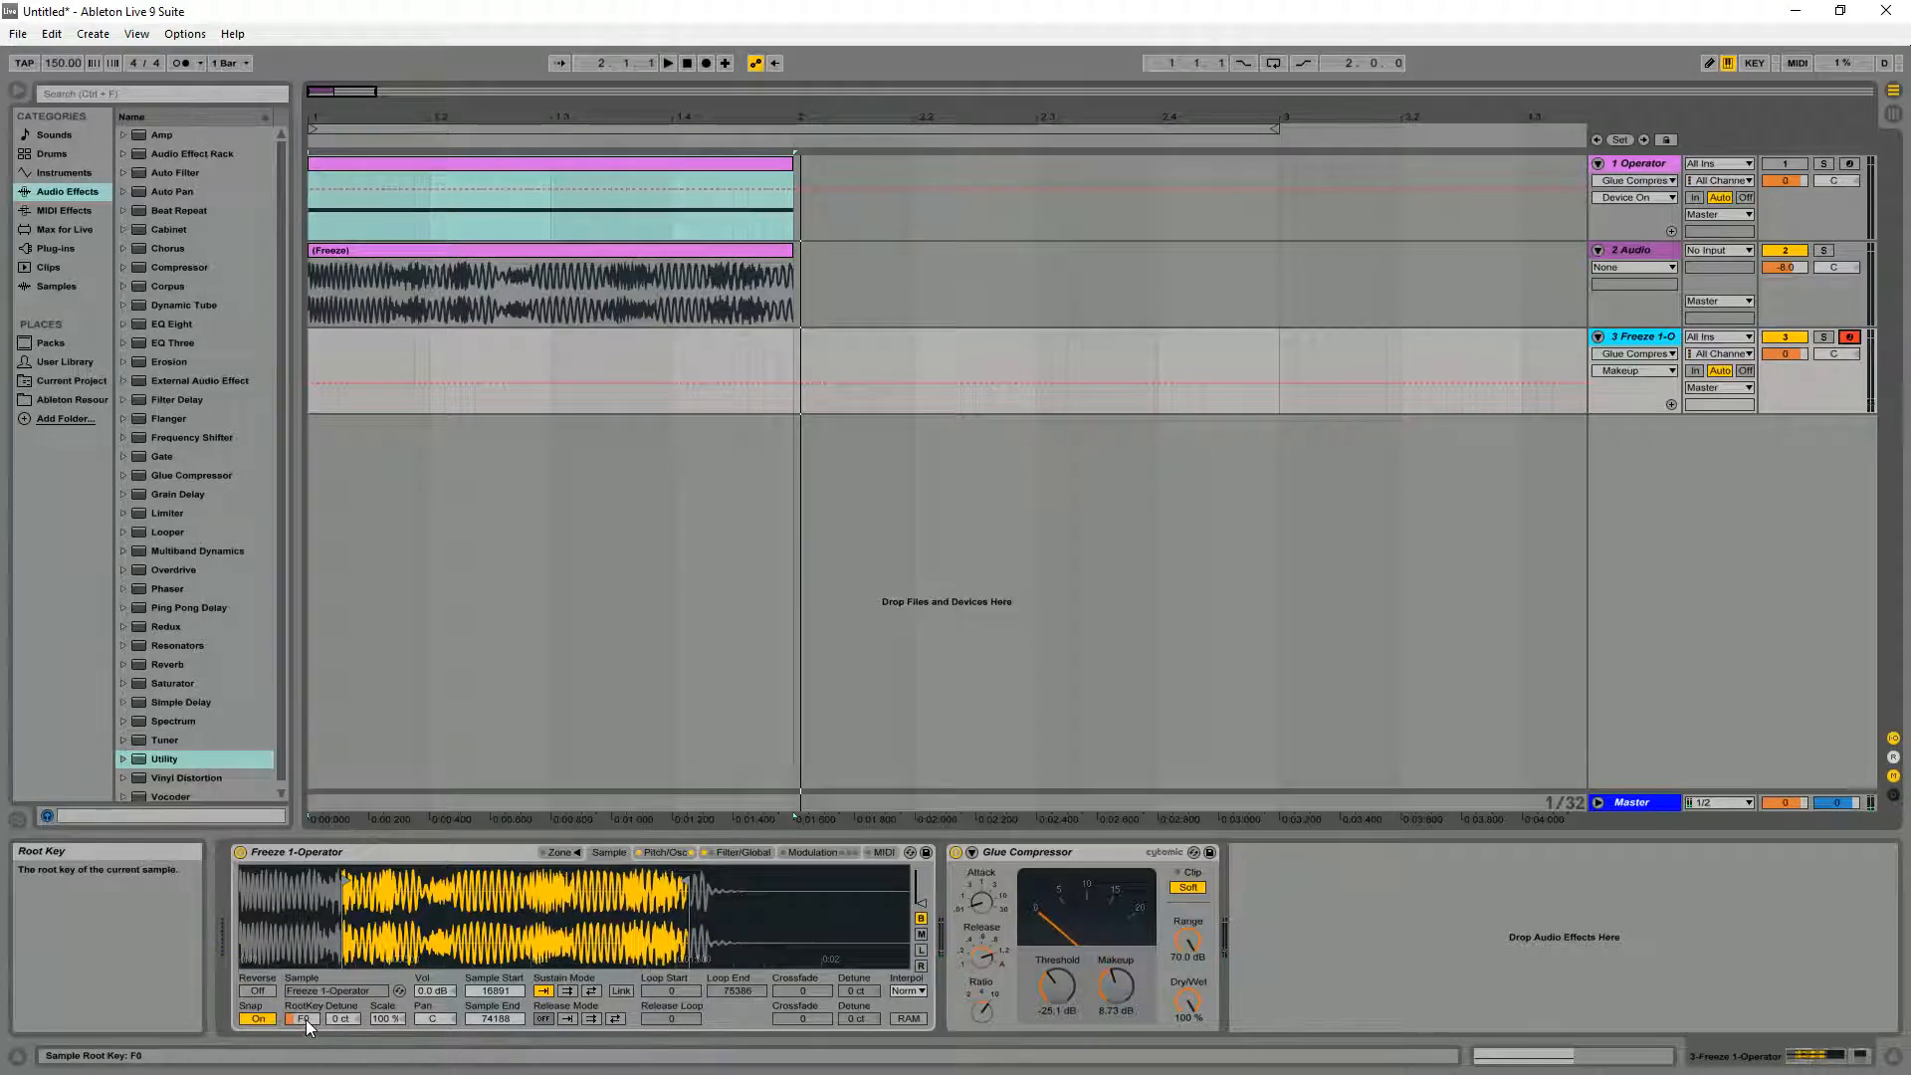
Inspect the Sampler's pitch and oscillator settings with the Noise type, and toggle the mod oscillator off and on to compare
left_click(663, 852)
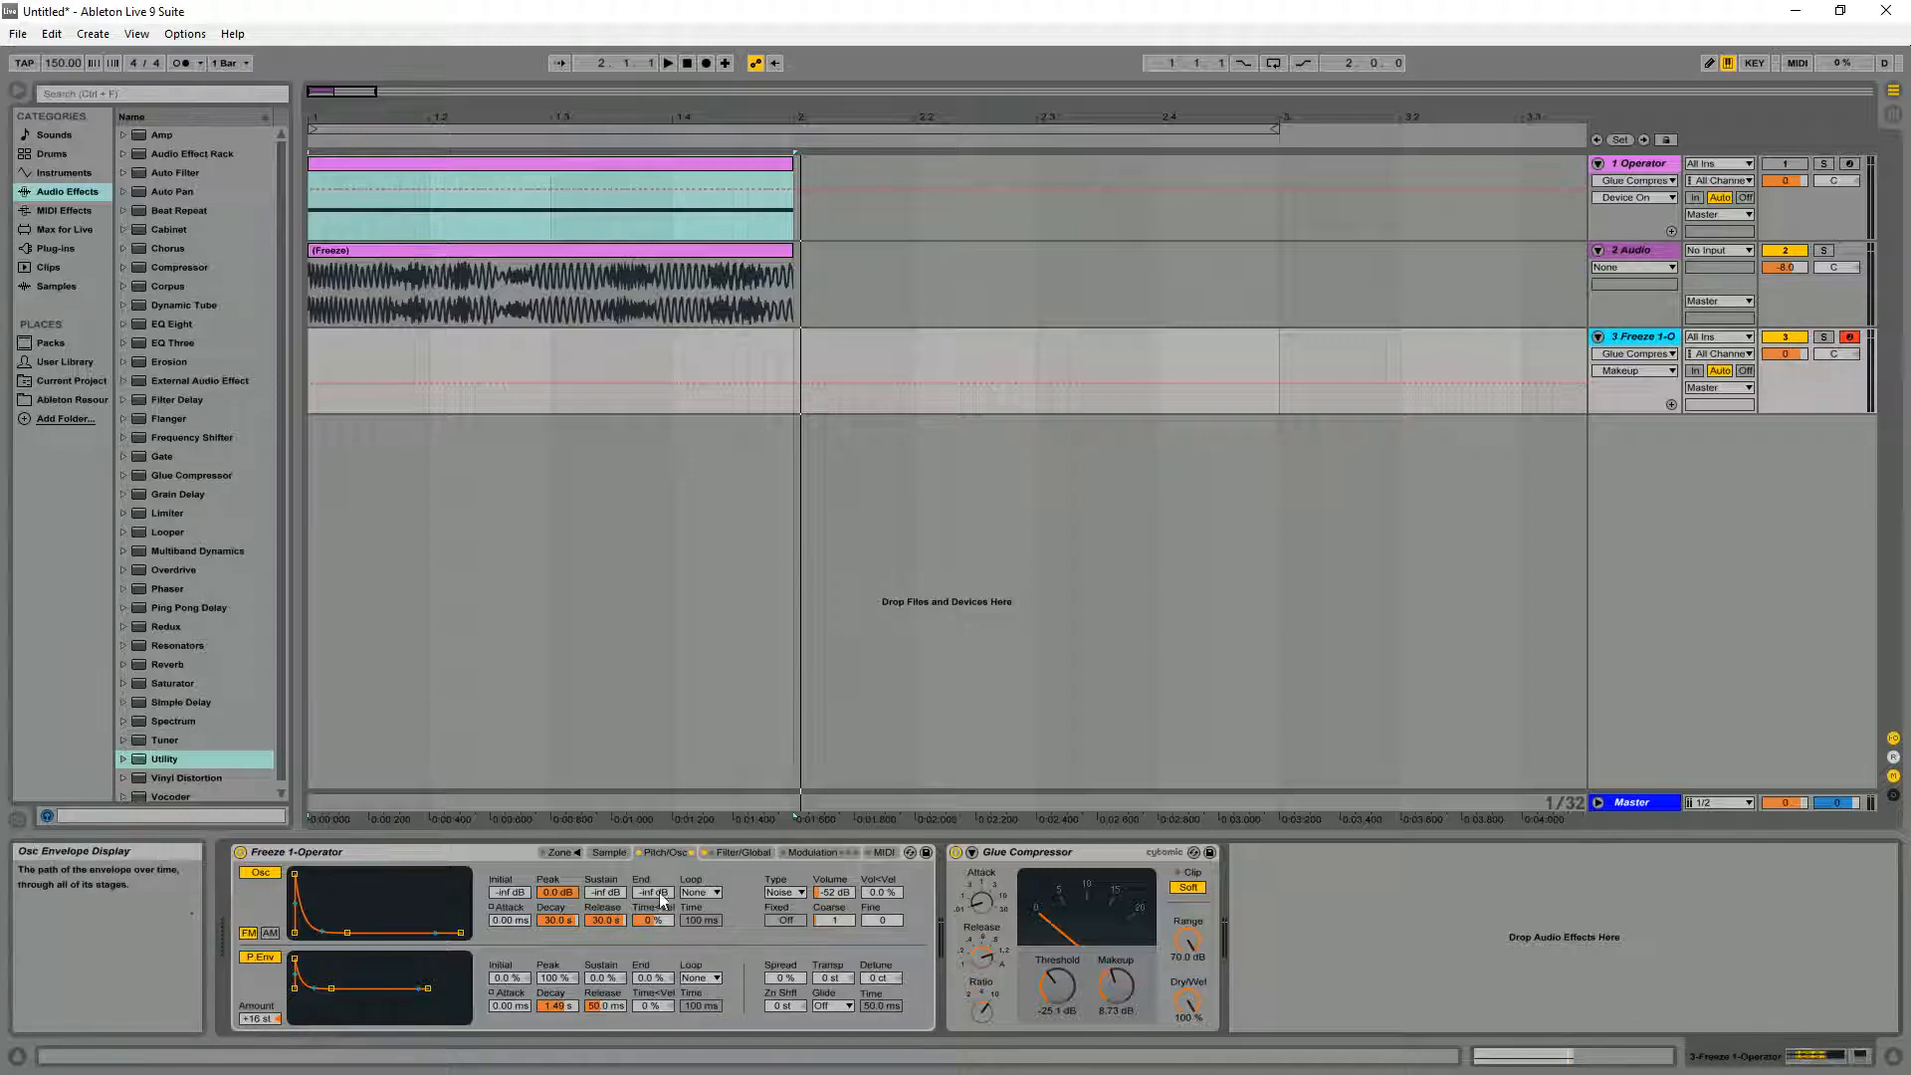
left_click(795, 896)
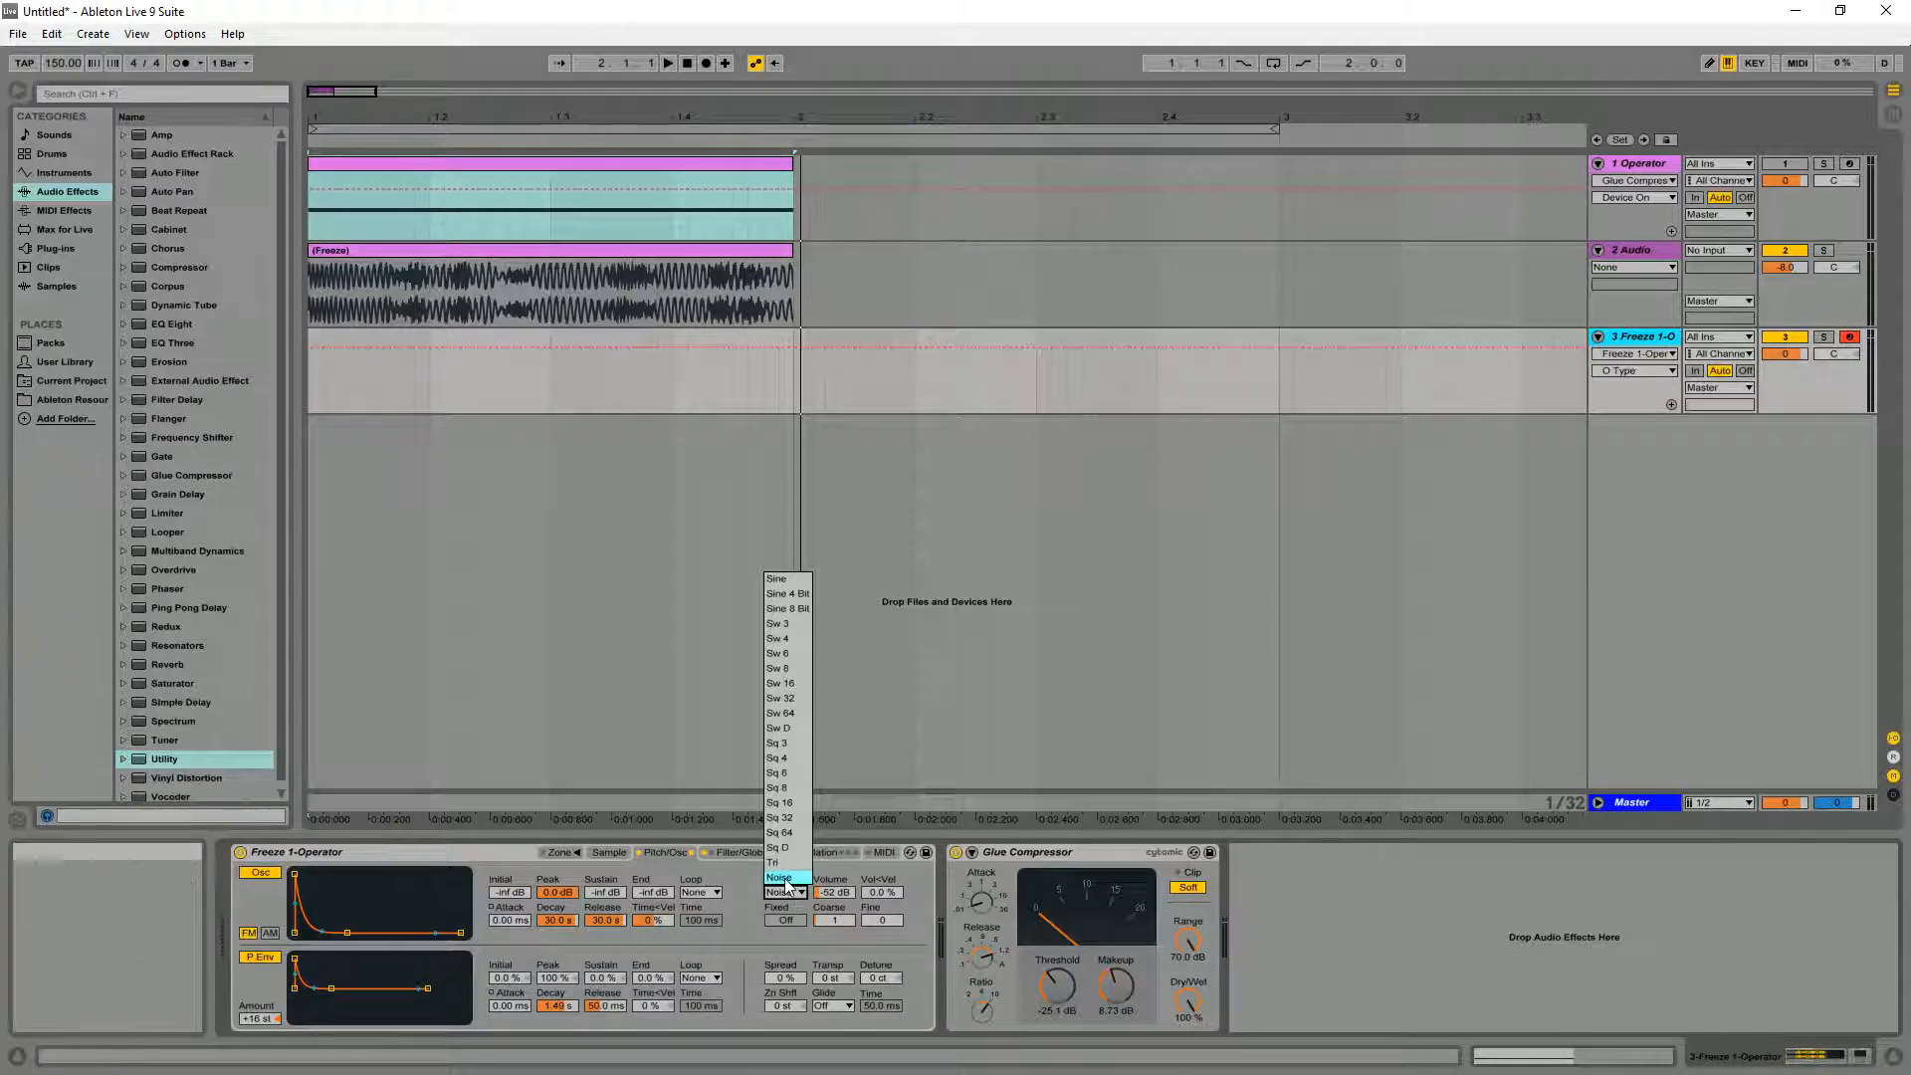
left_click(785, 880)
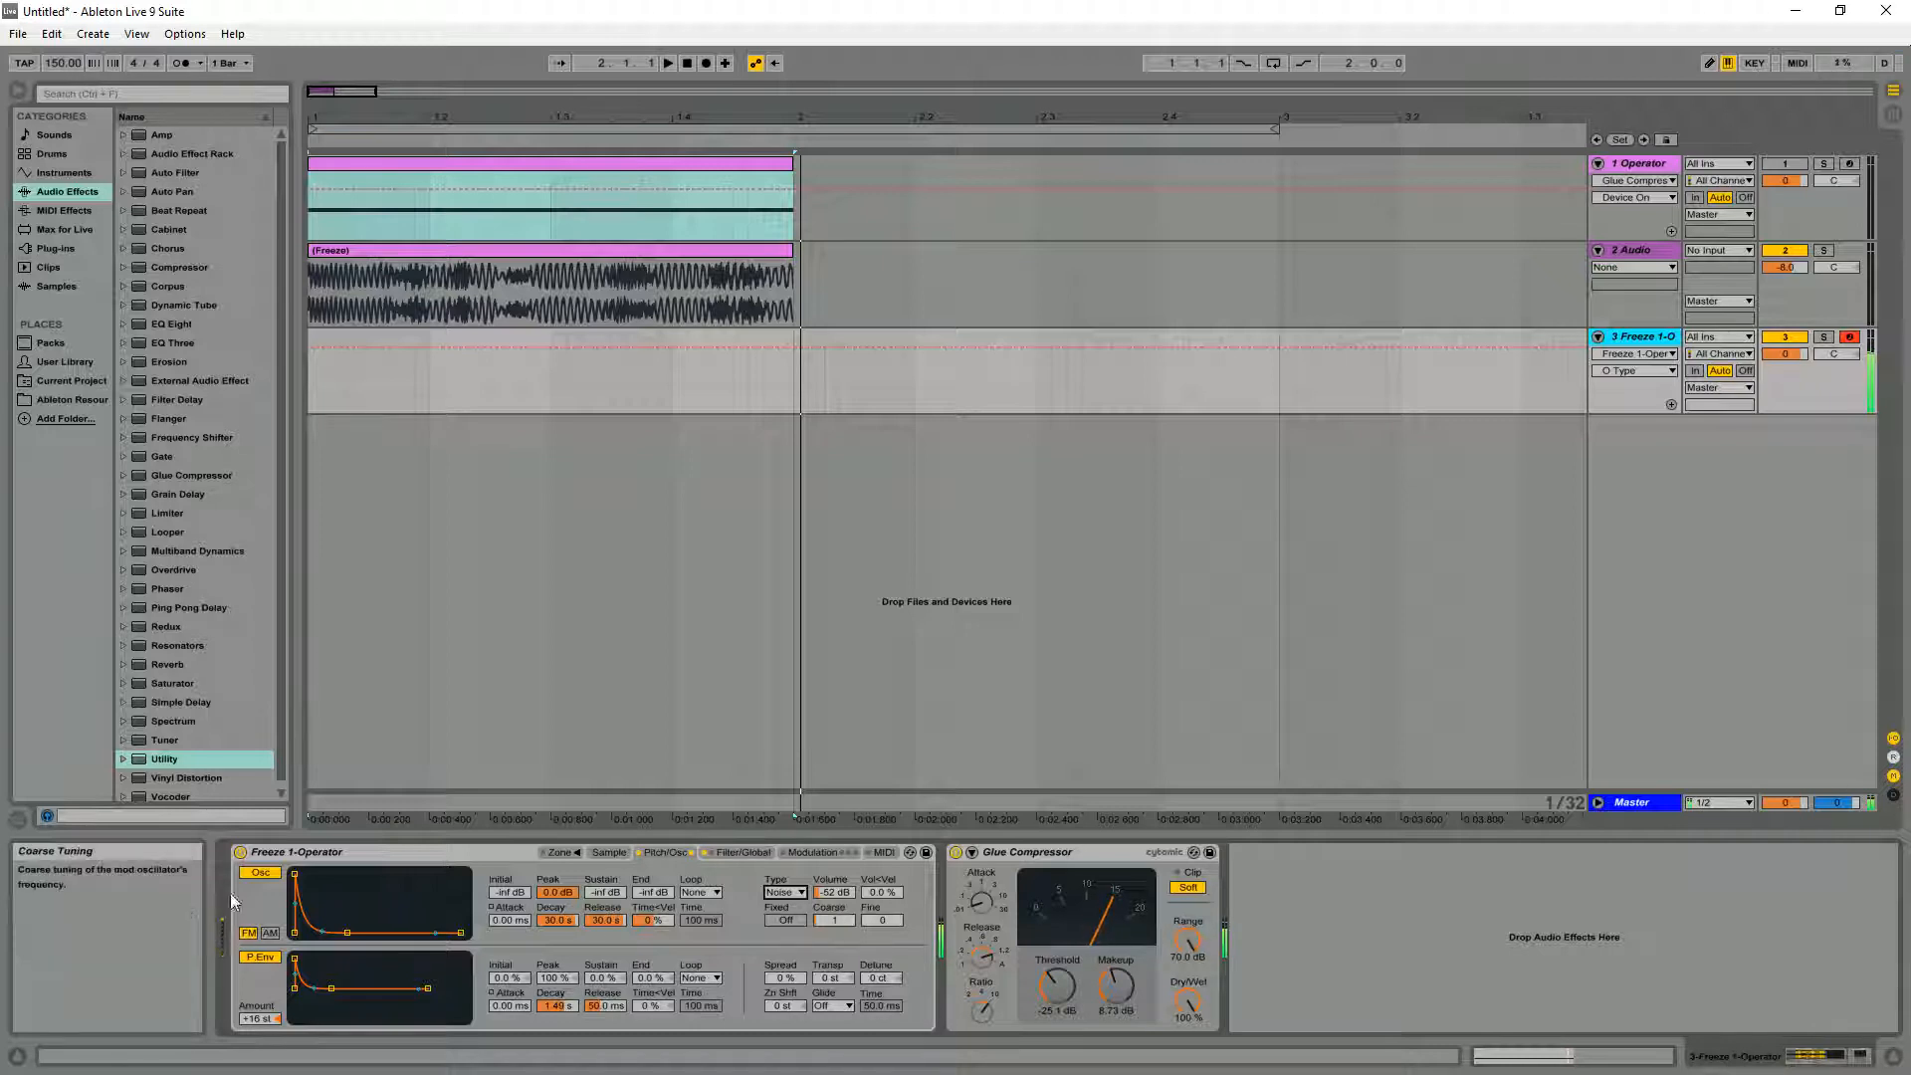
left_click(265, 876)
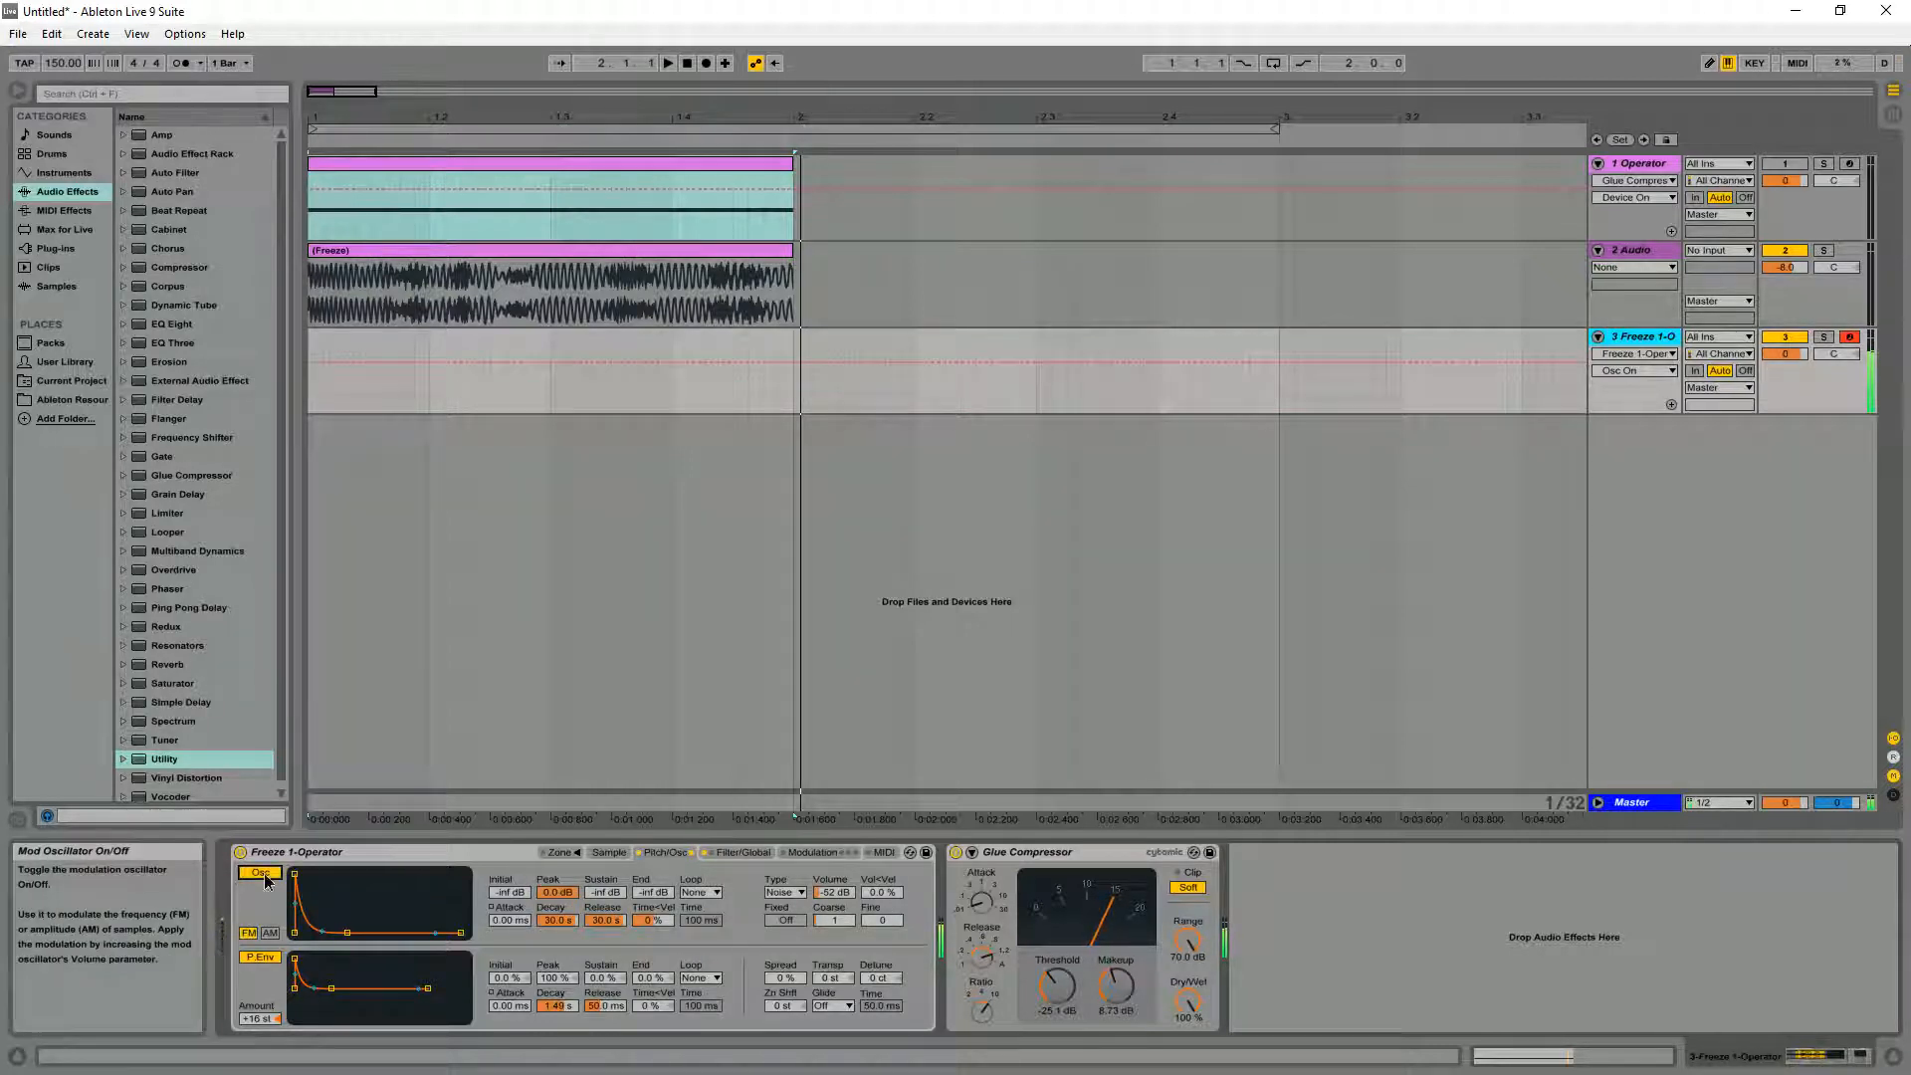
left_click(265, 874)
left_click(264, 874)
Show the Sampler's filter and global settings and toggle the Shaper off and on to compare the sound
left_click(730, 854)
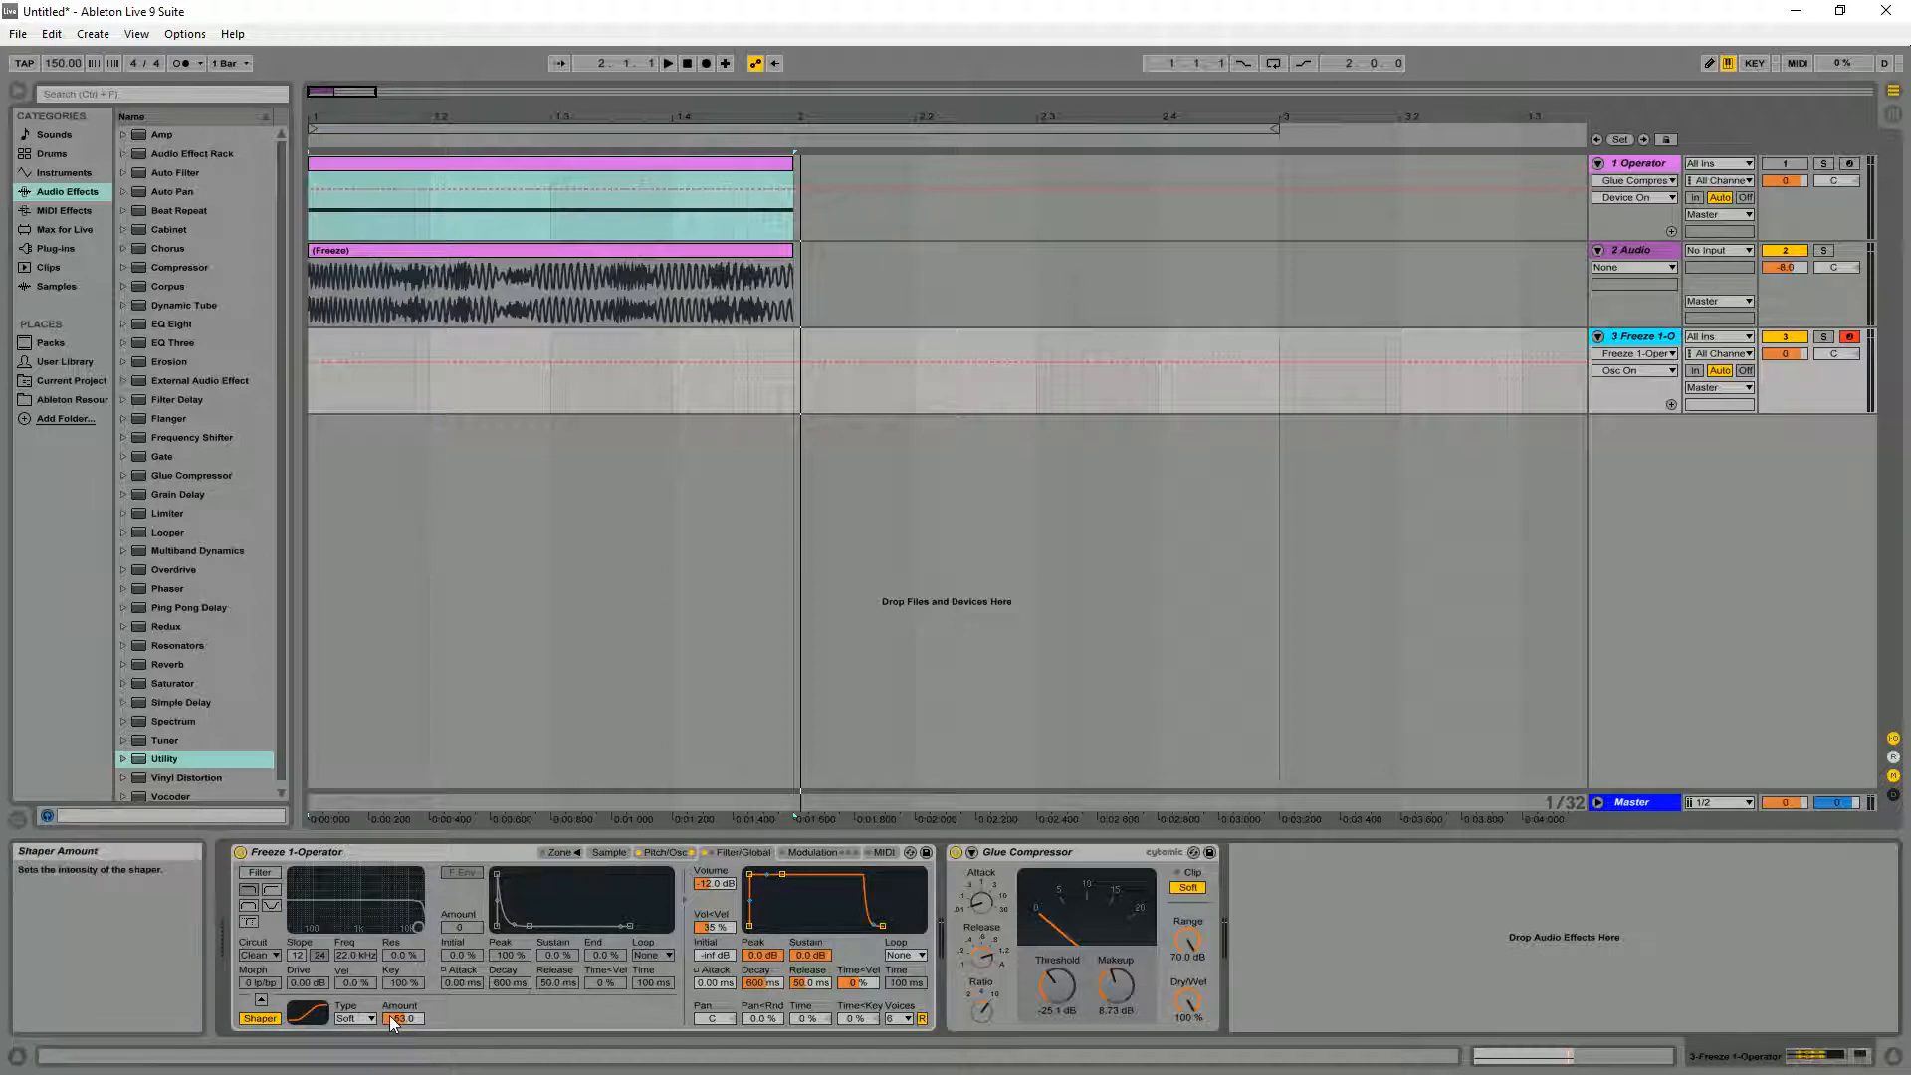
left_click(270, 1017)
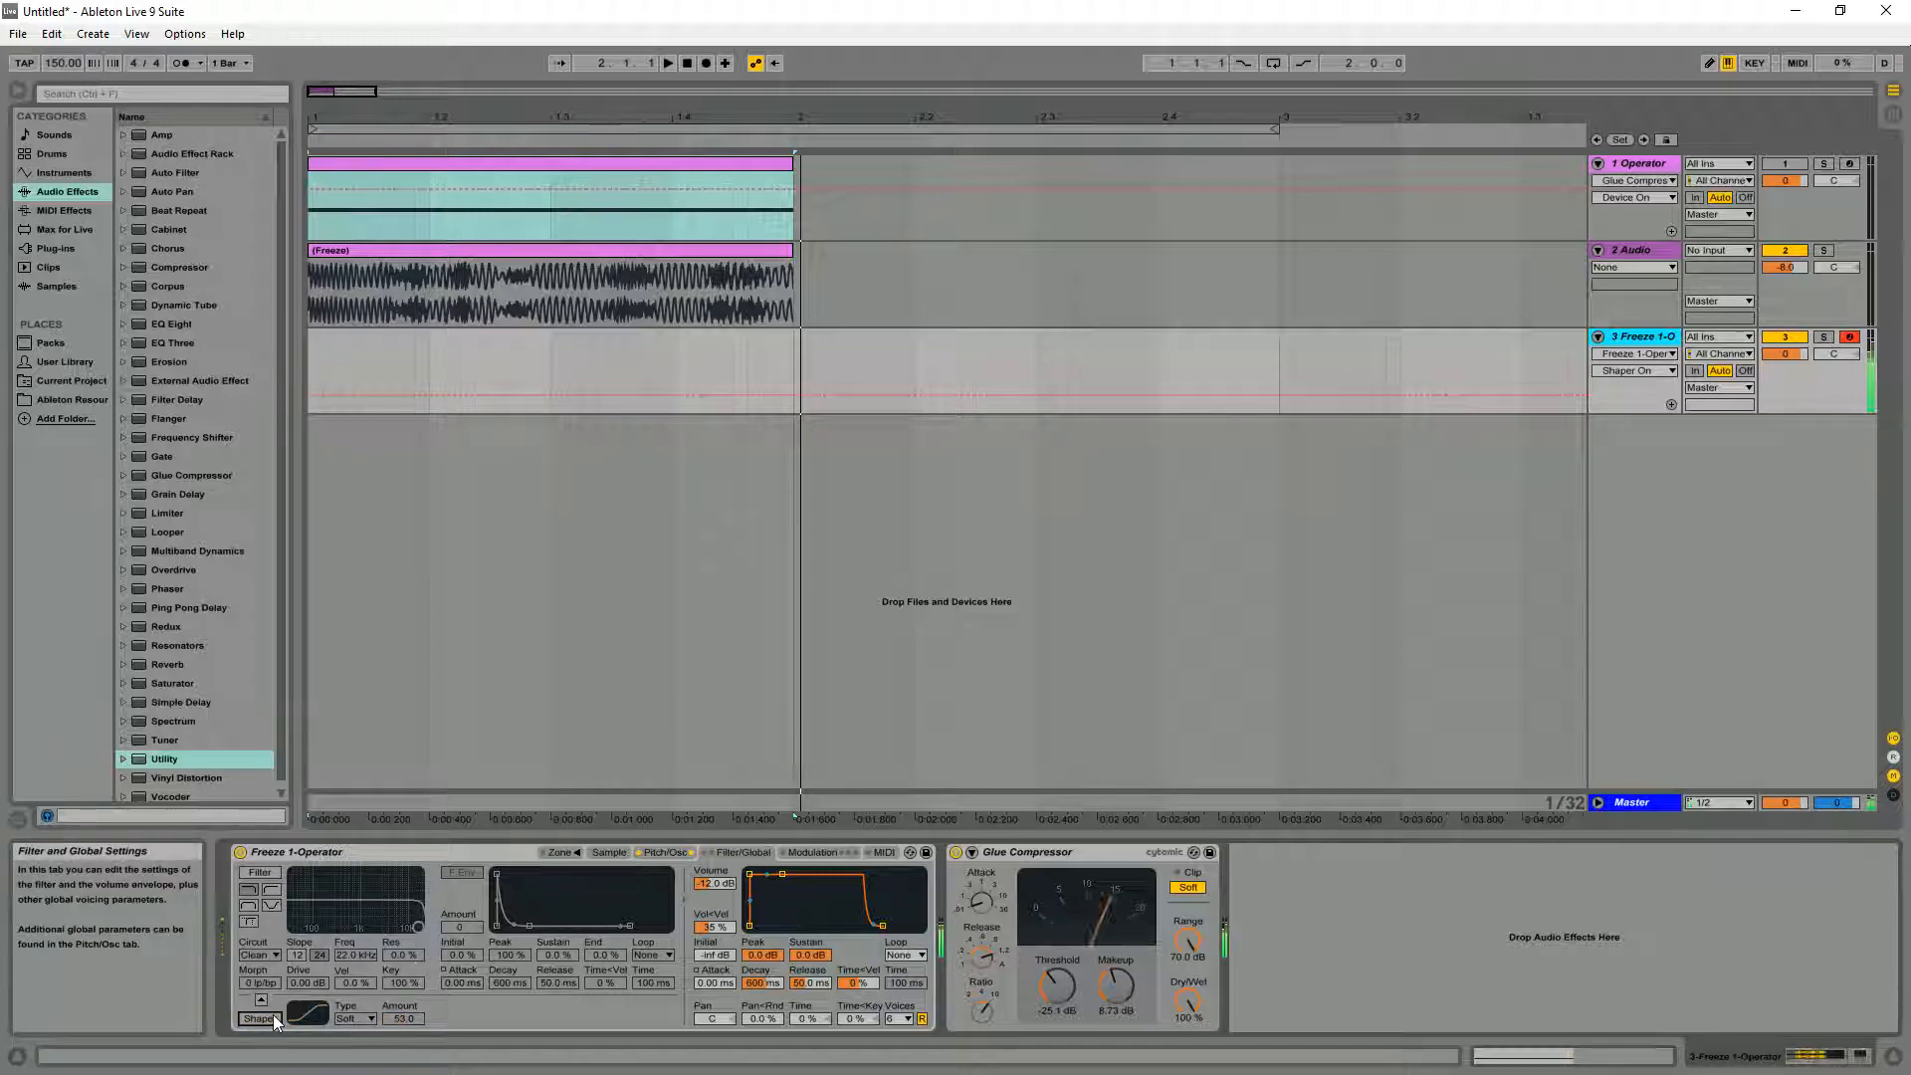
left_click(263, 1019)
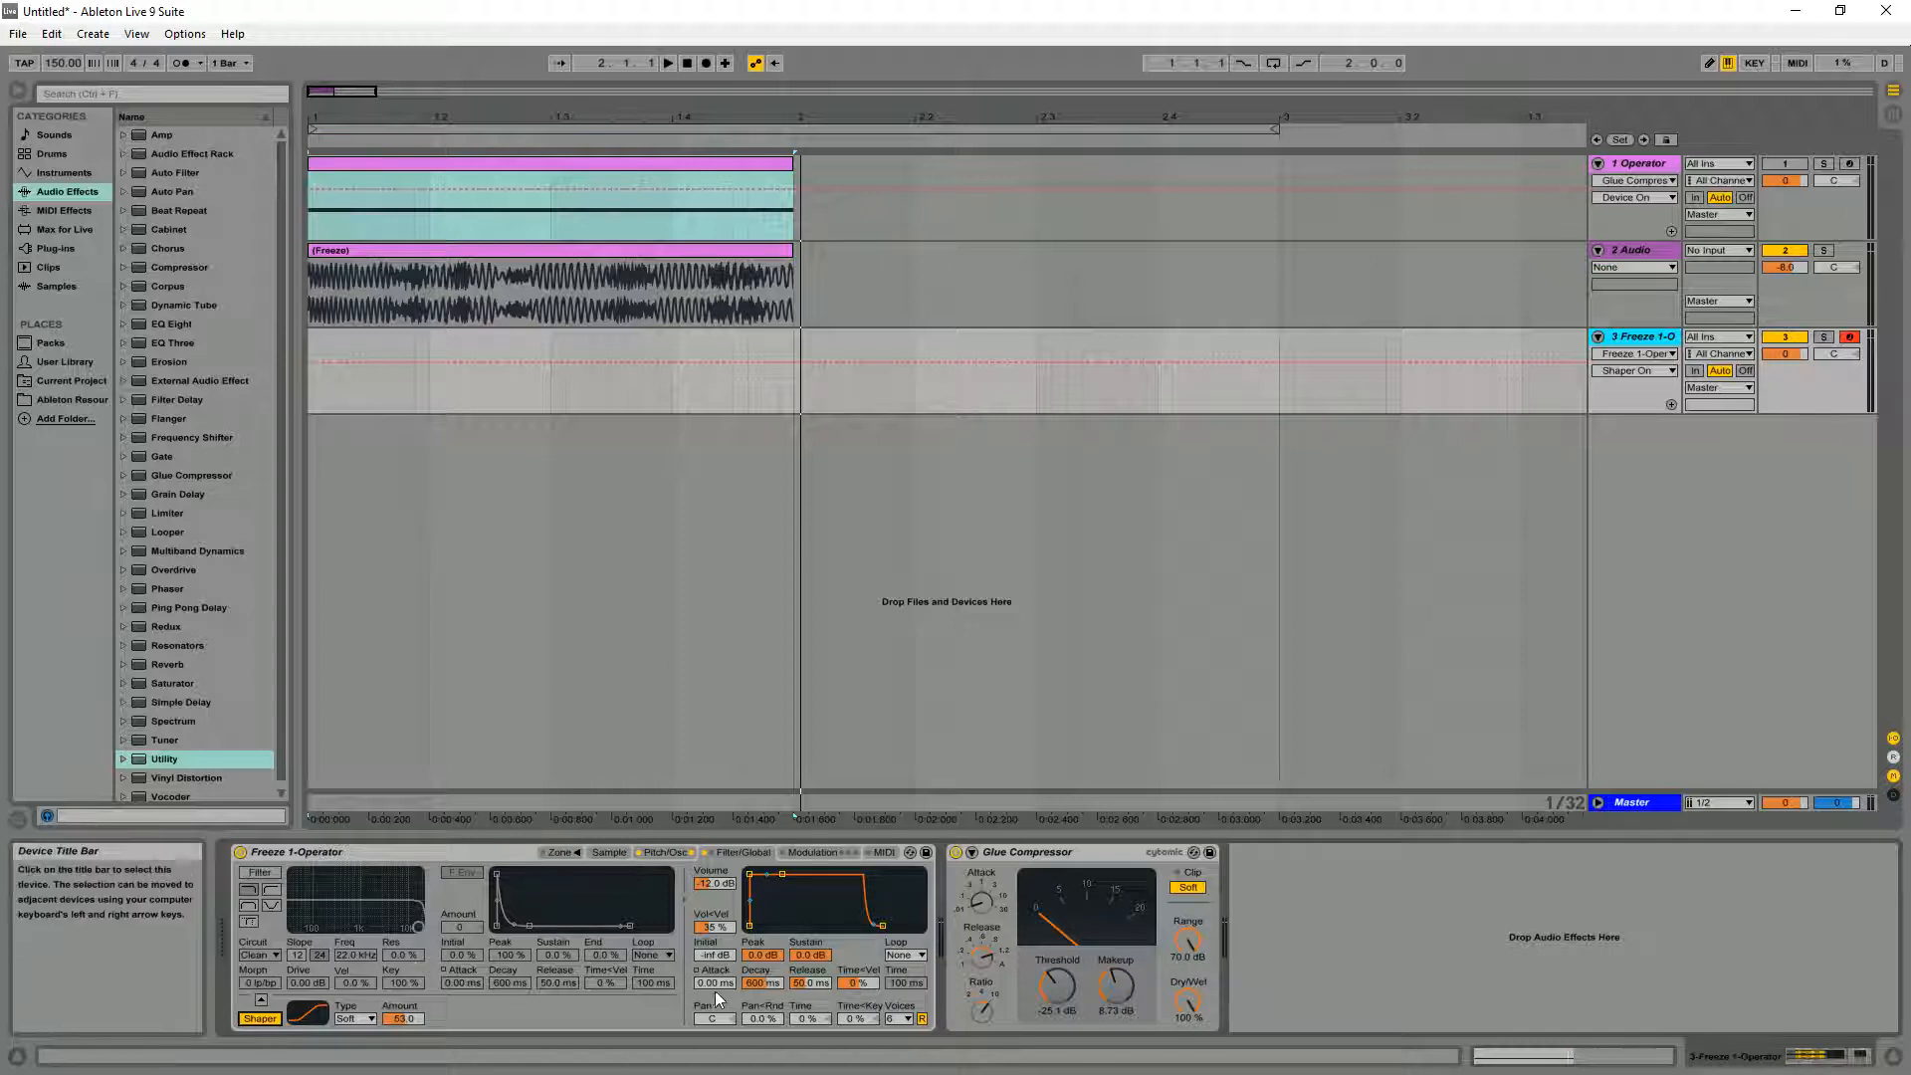
Check the Sampler's modulation and MIDI routing settings and inspect the Glue Compressor that follows it
left_click(810, 852)
left_click(885, 853)
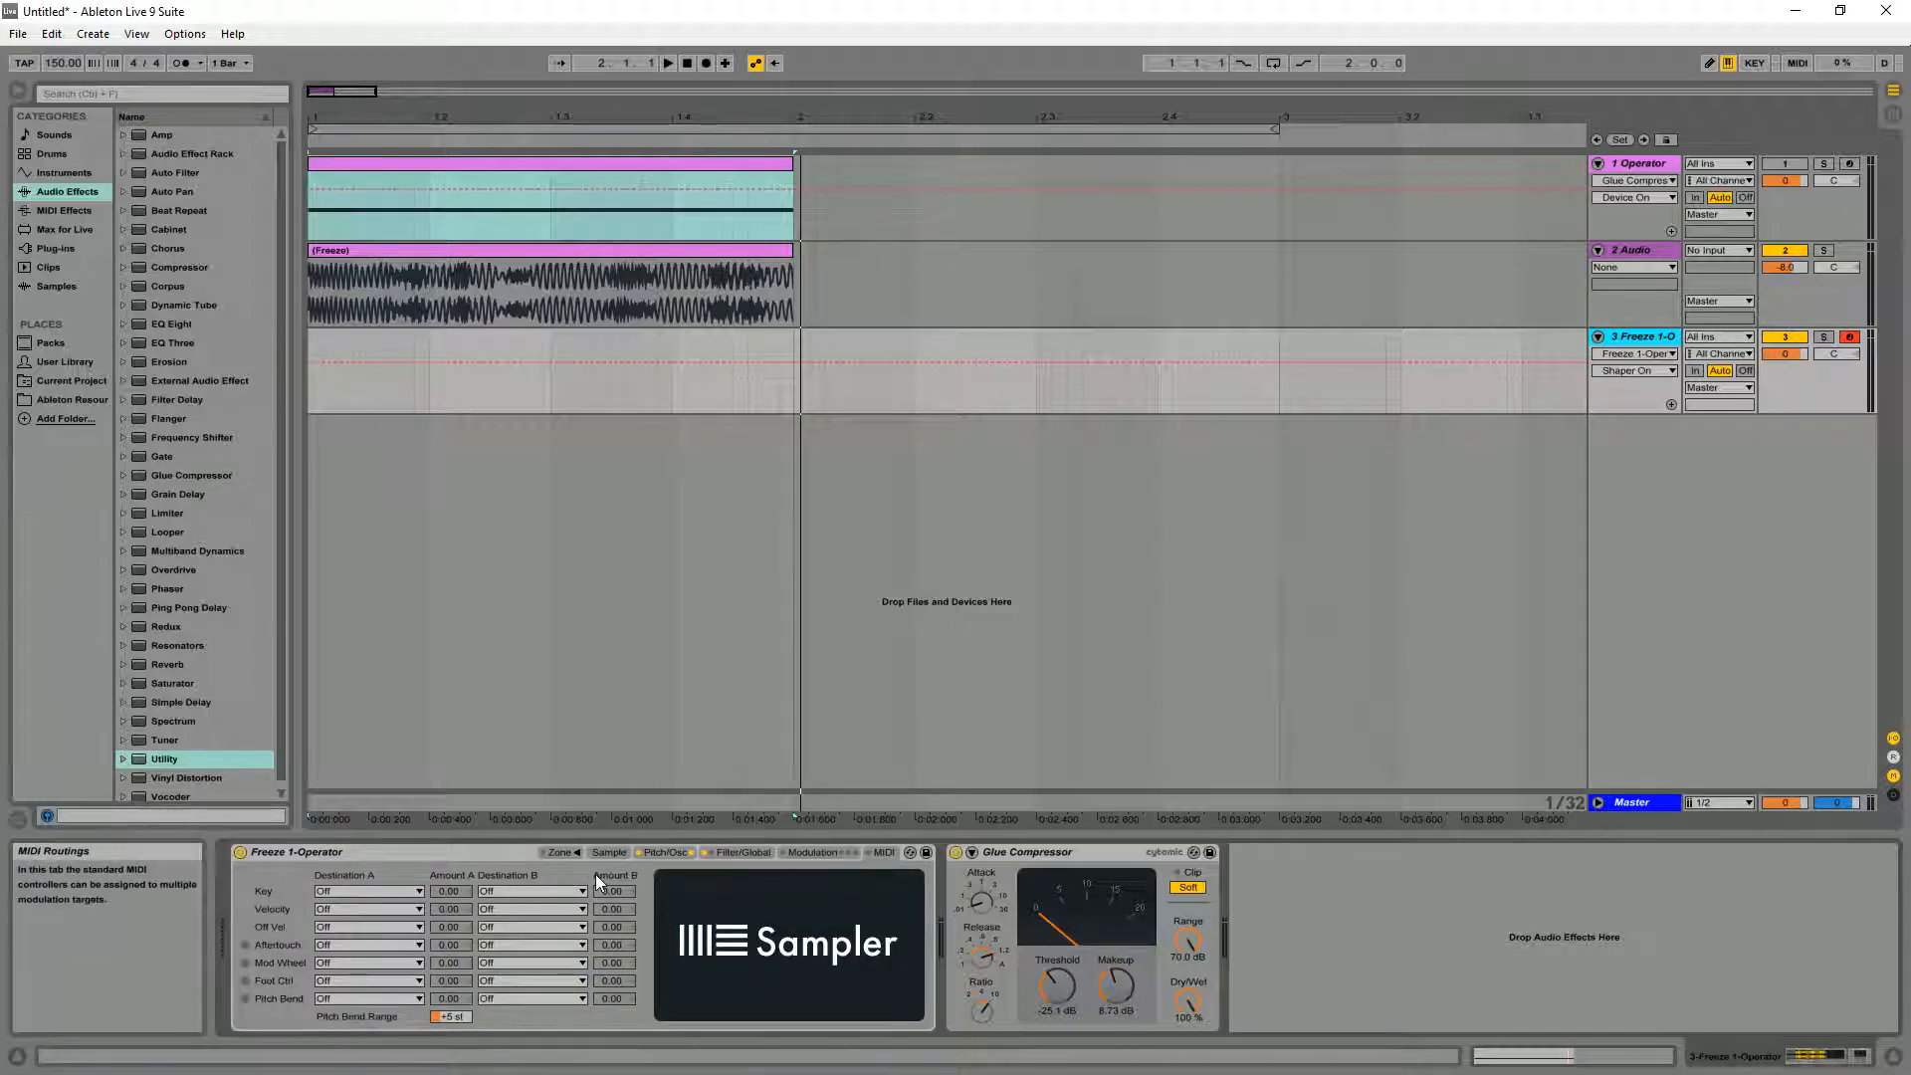
left_click(1063, 856)
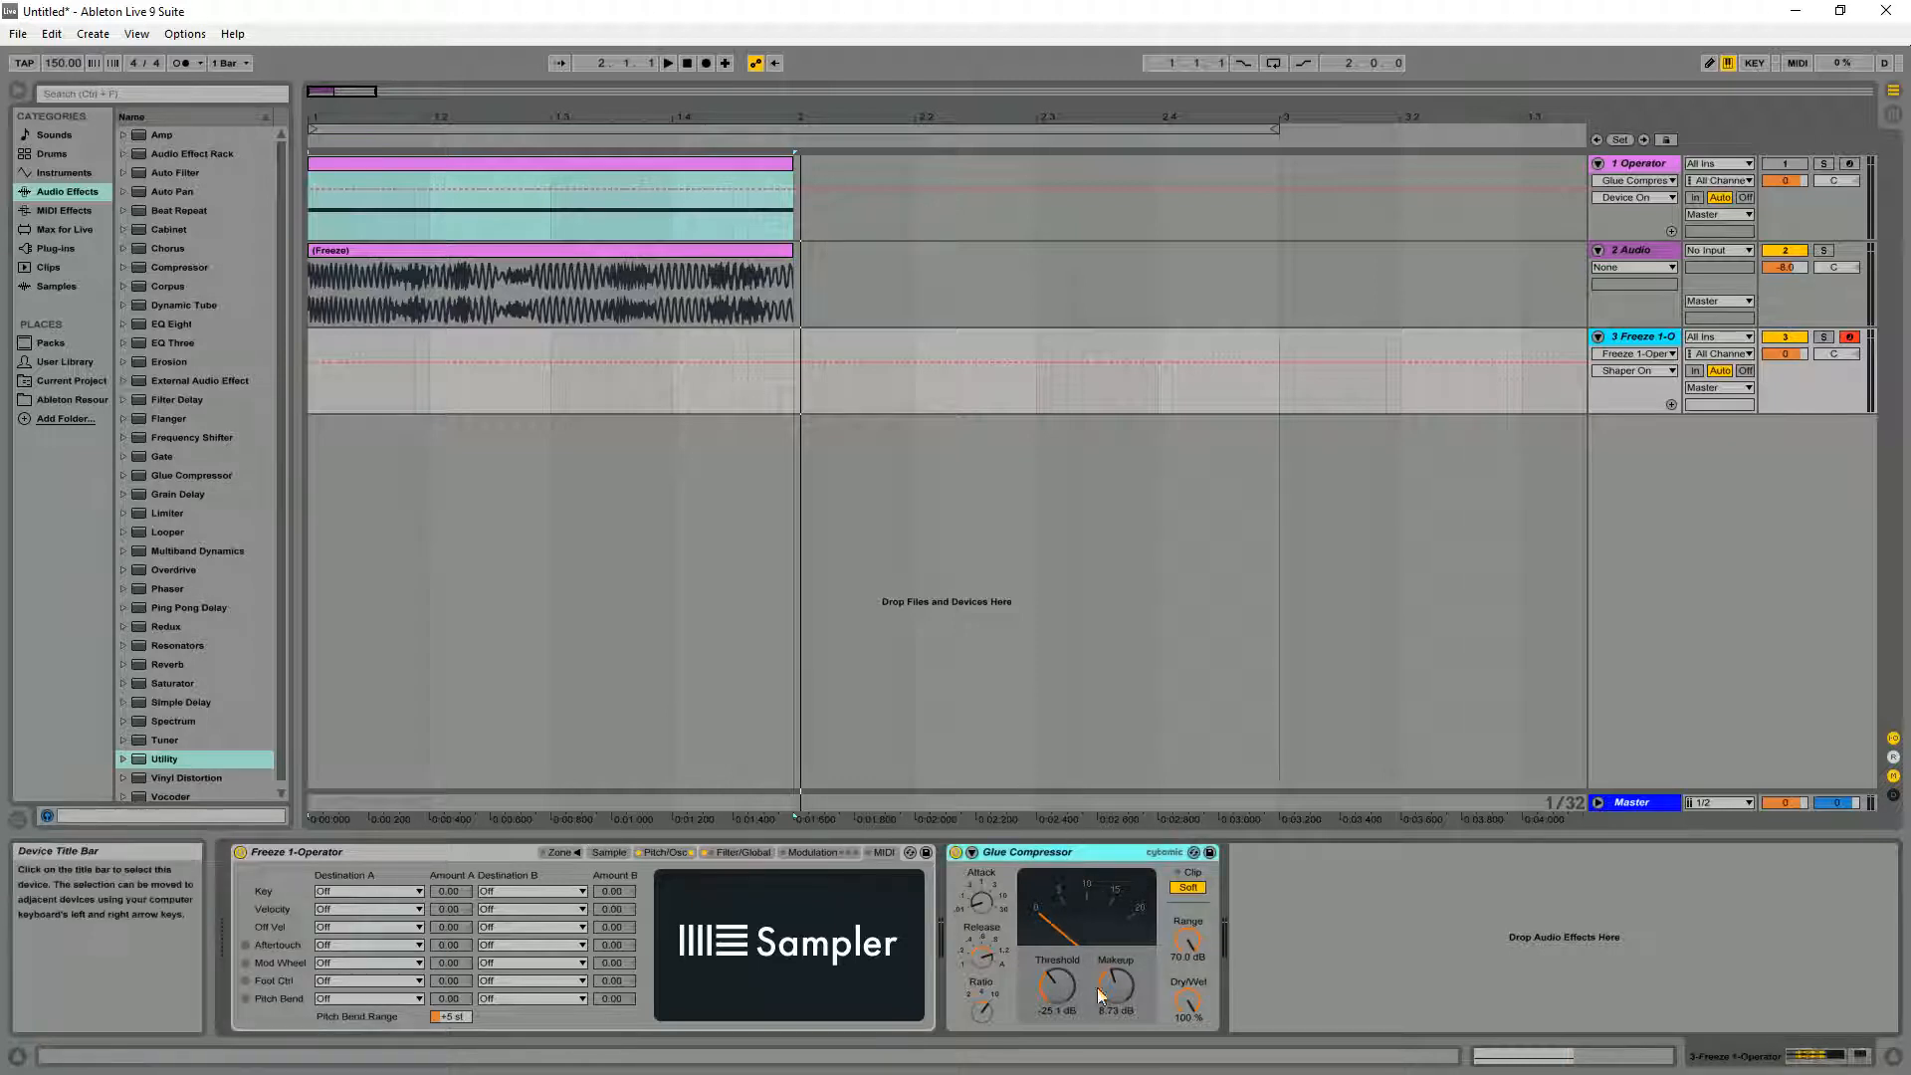